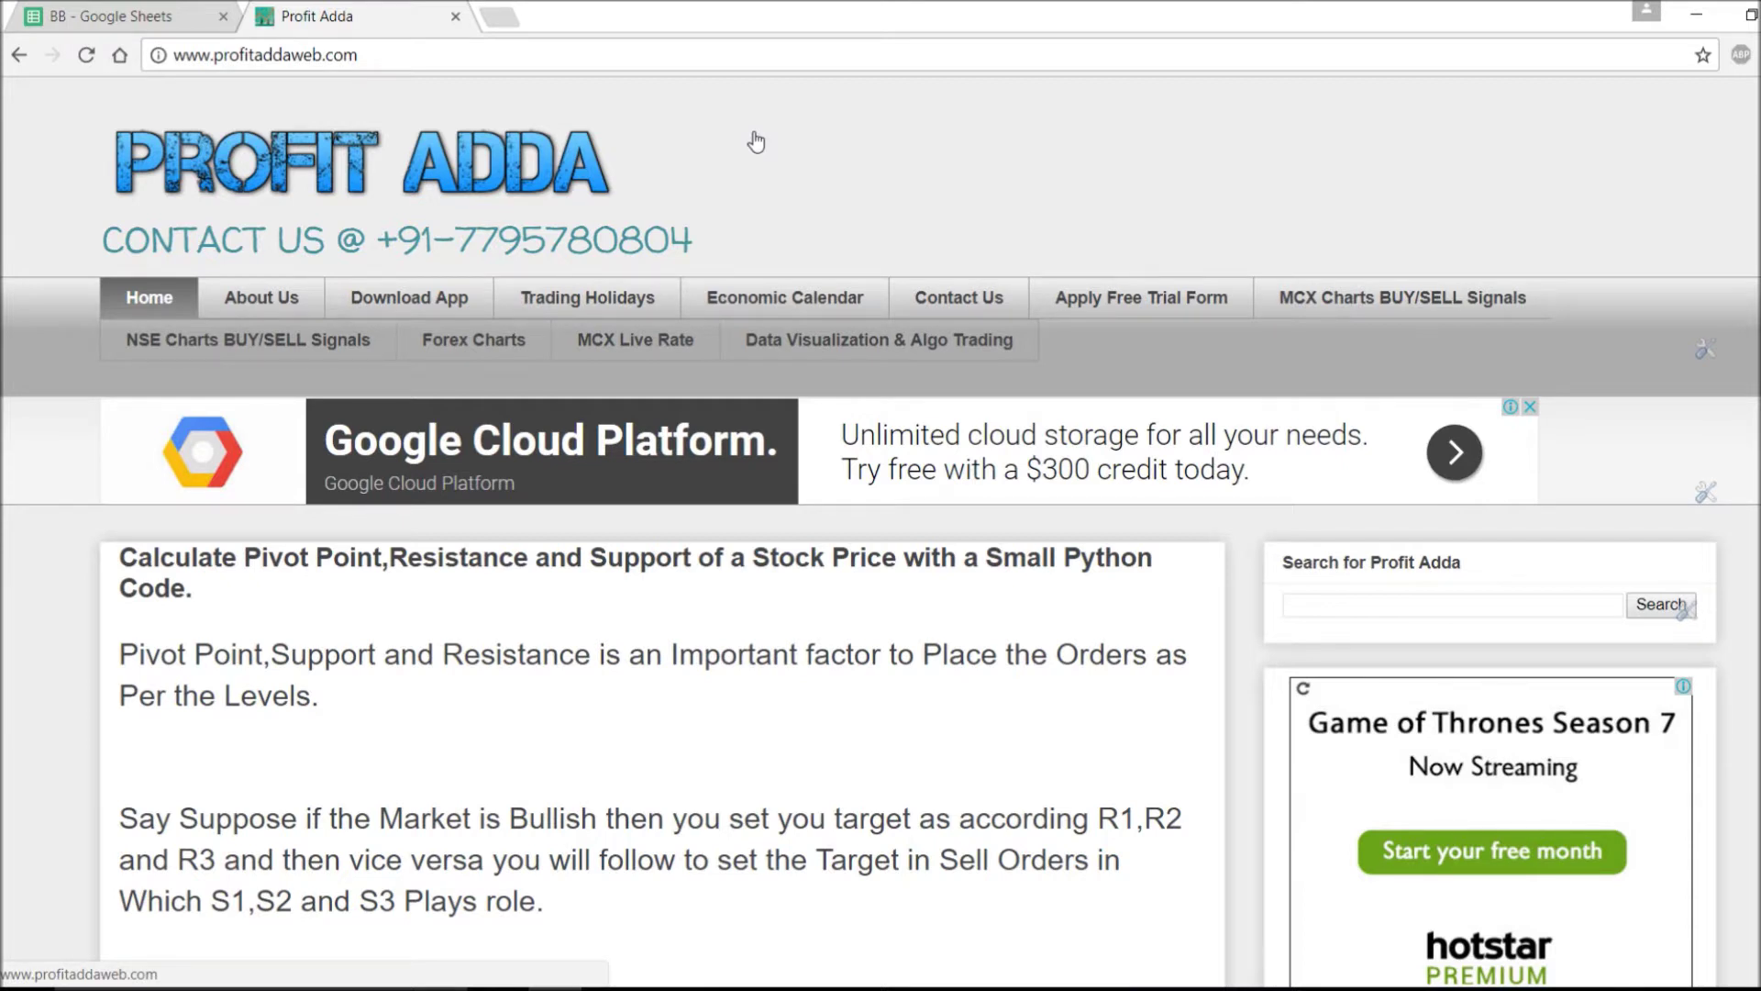
- Switch to the BB spreadsheet in Google Sheets and look through its dated rows from June 2017 back to February 2017
click(136, 9)
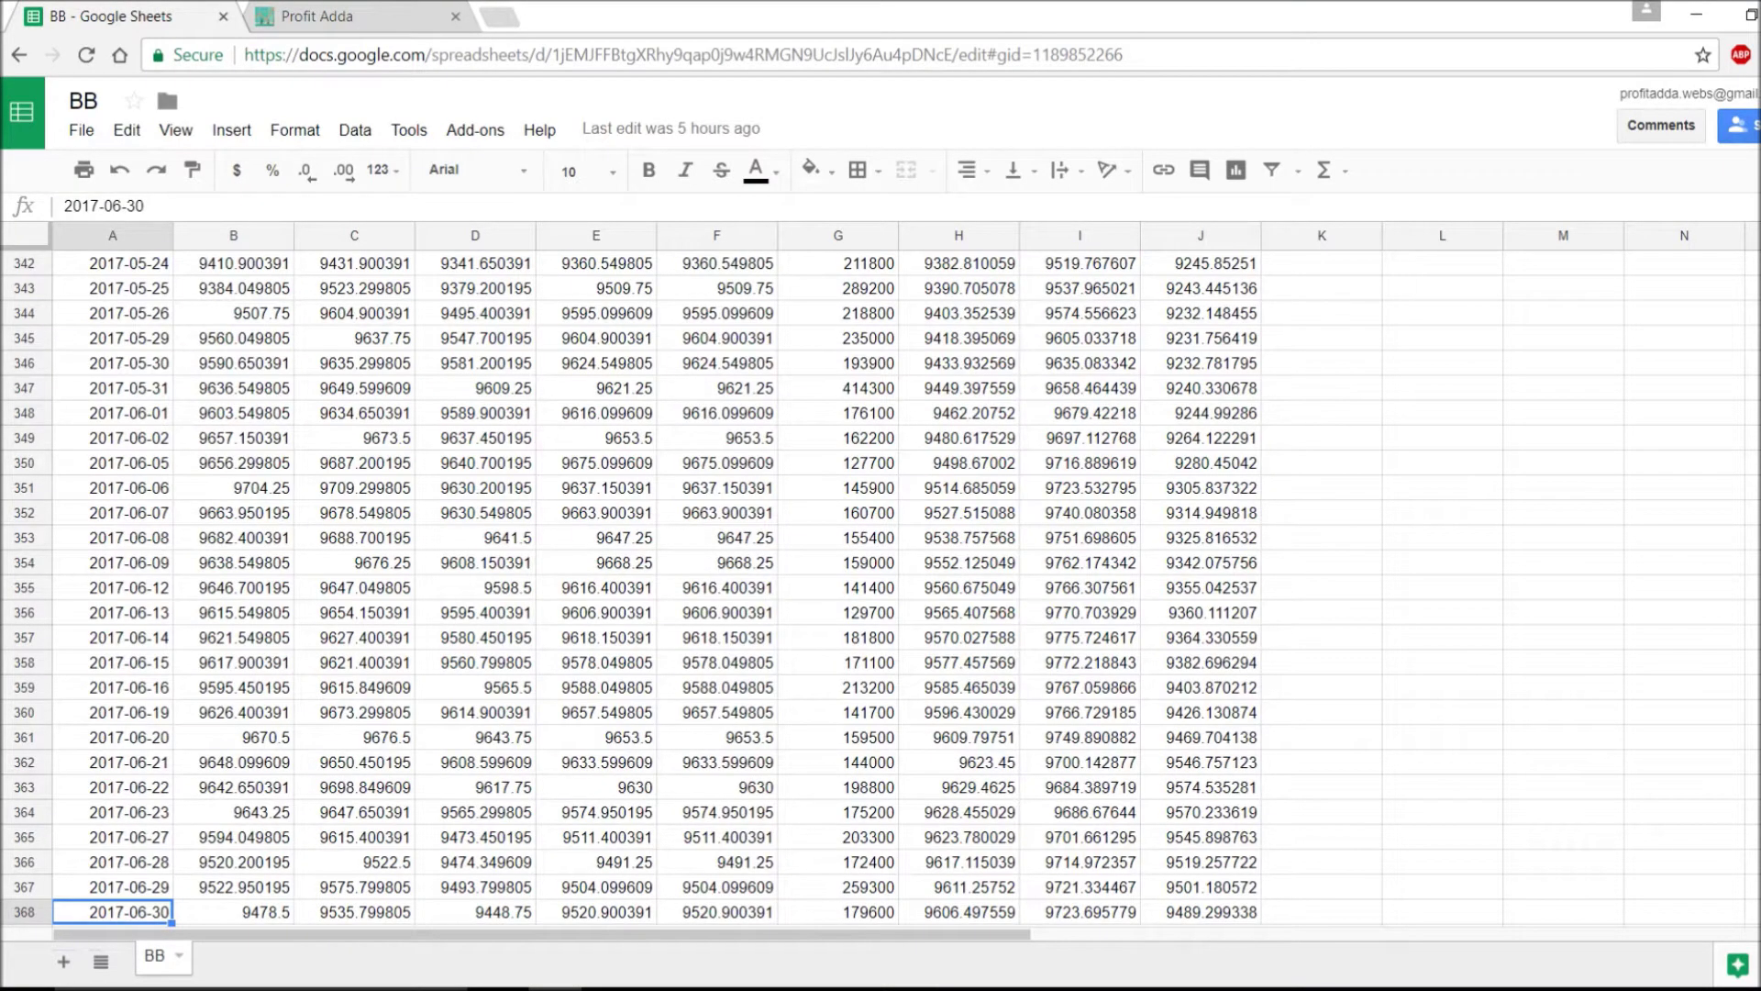
scroll(629, 592, up, 4)
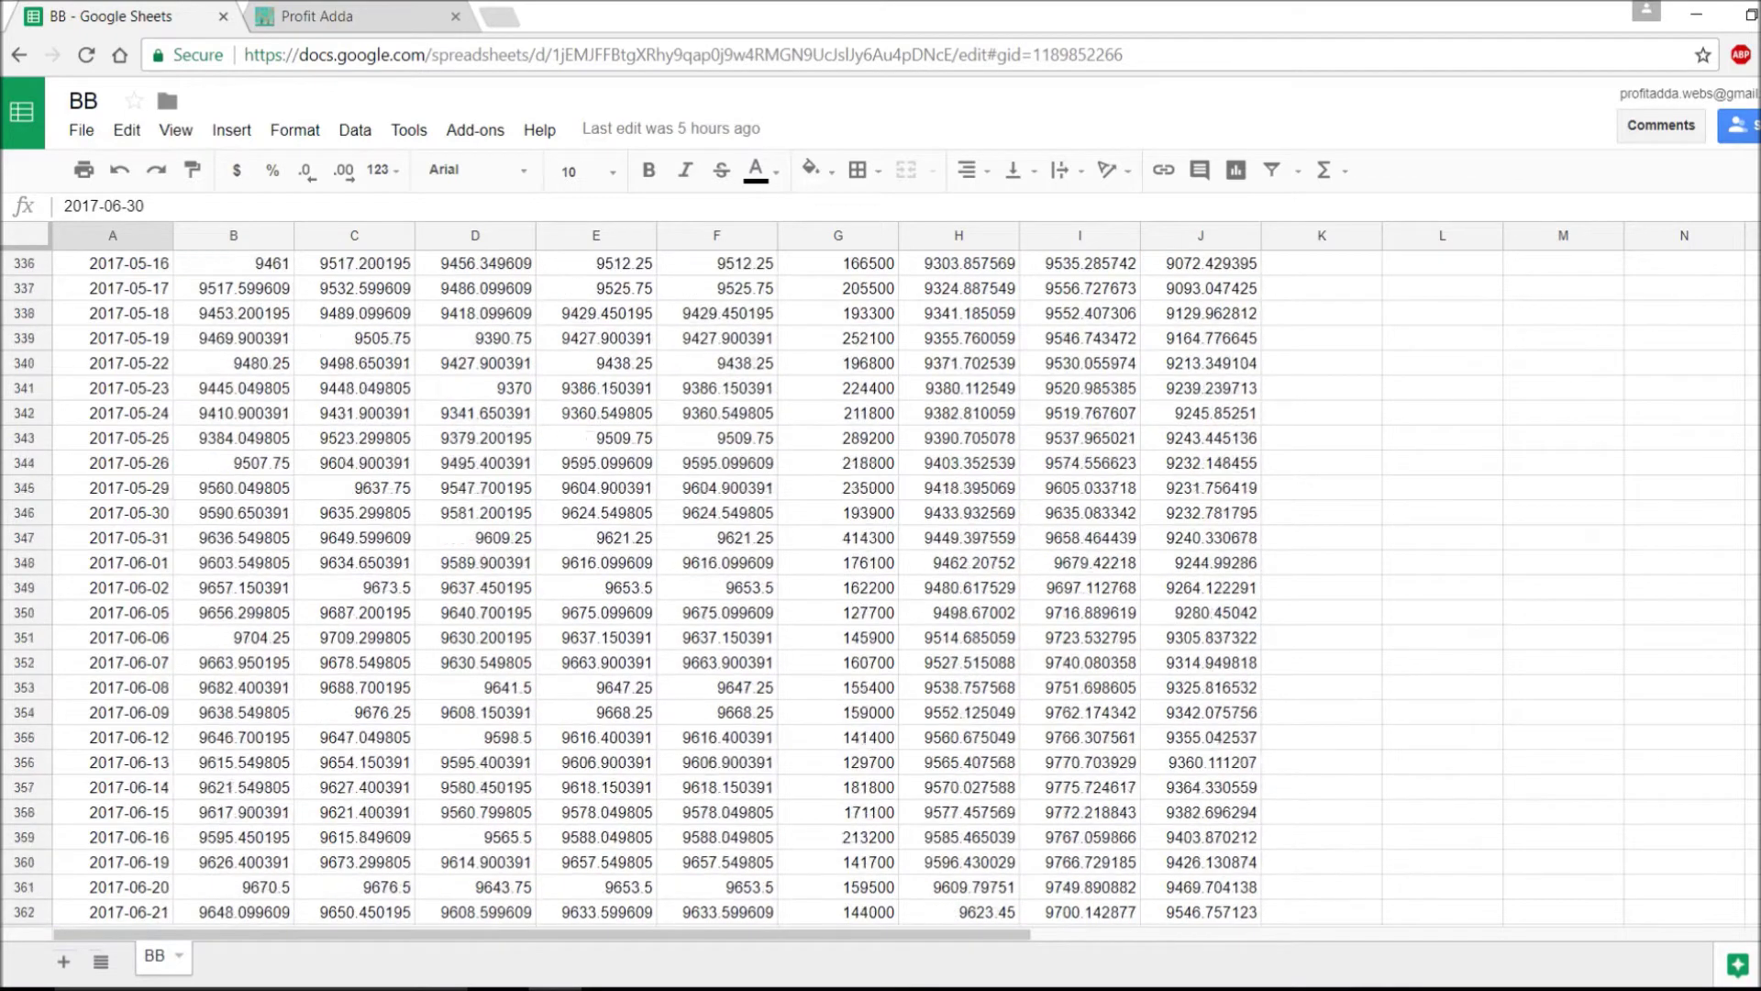
scroll(628, 592, up, 5)
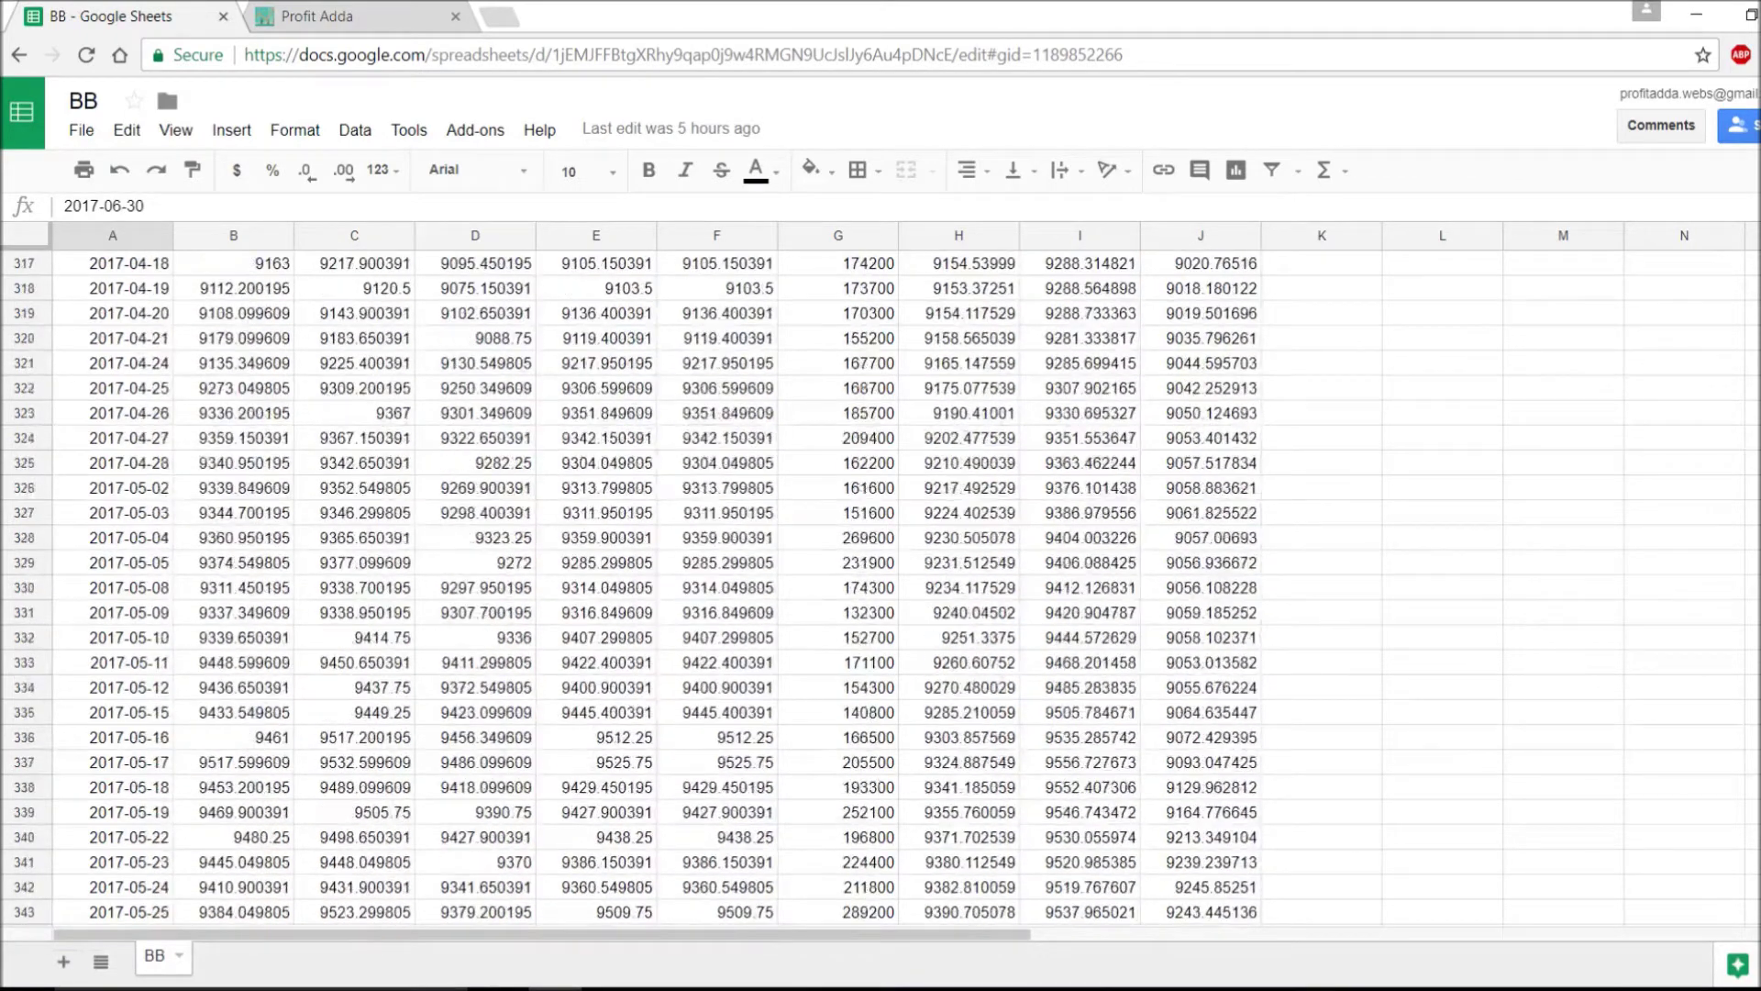
scroll(628, 591, up, 5)
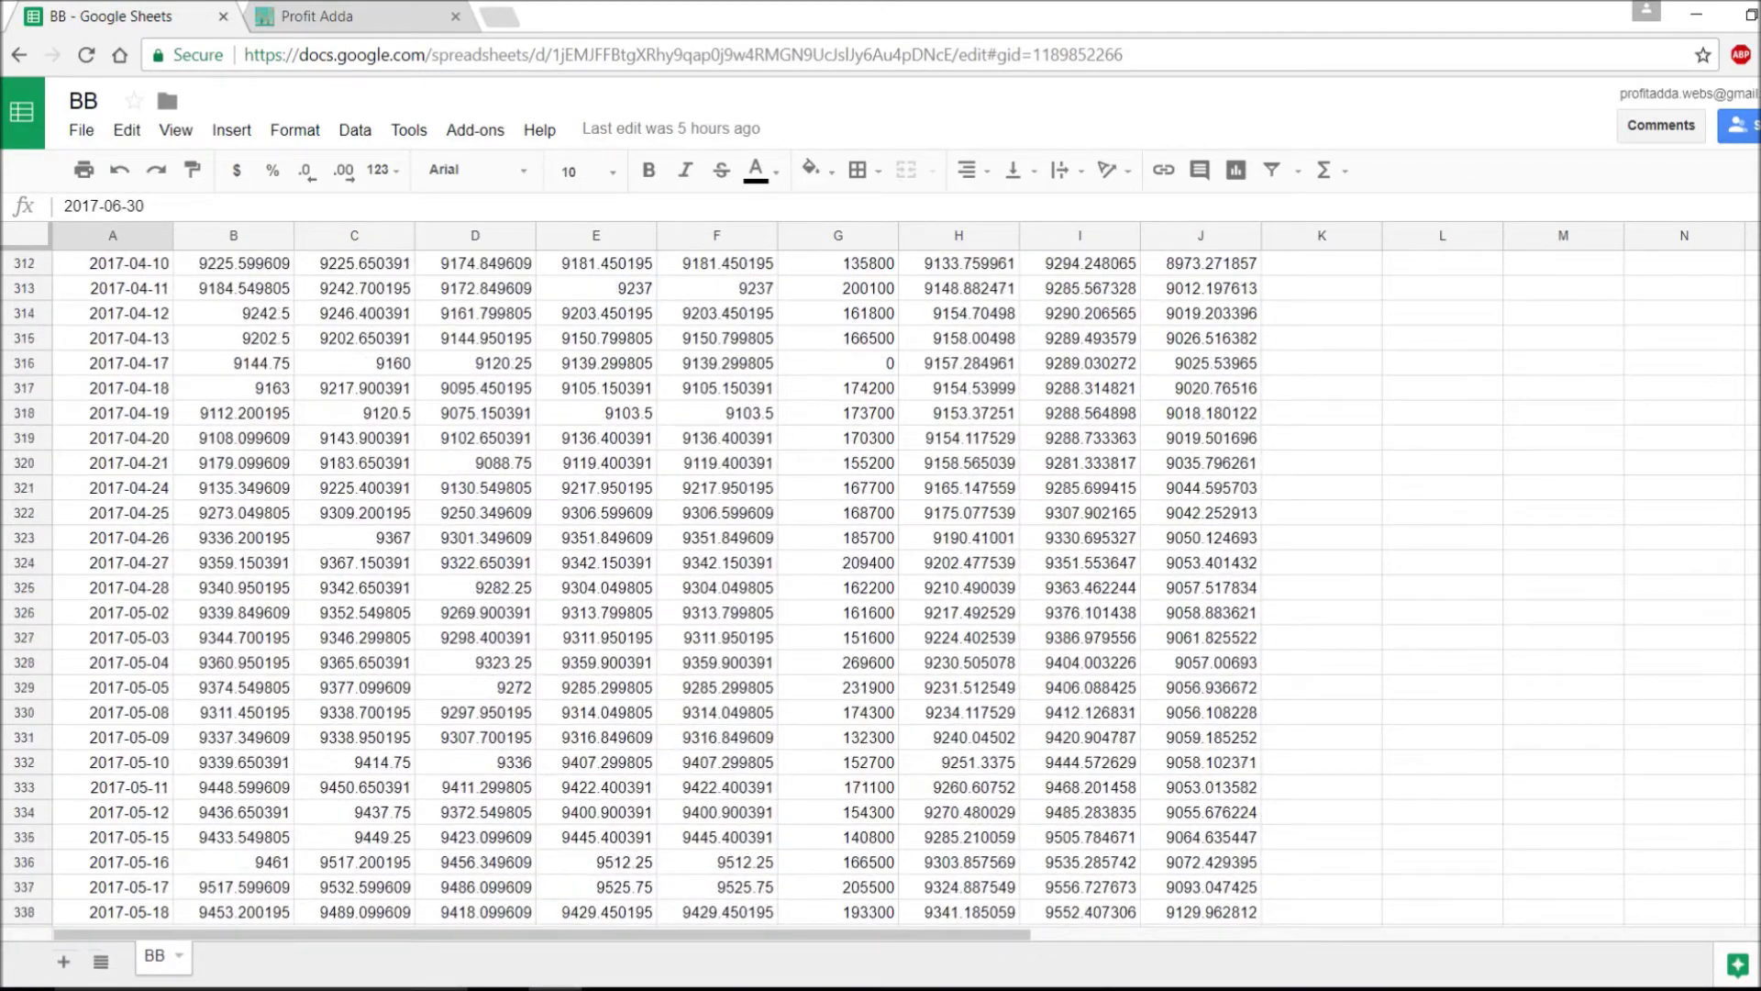
scroll(628, 591, up, 5)
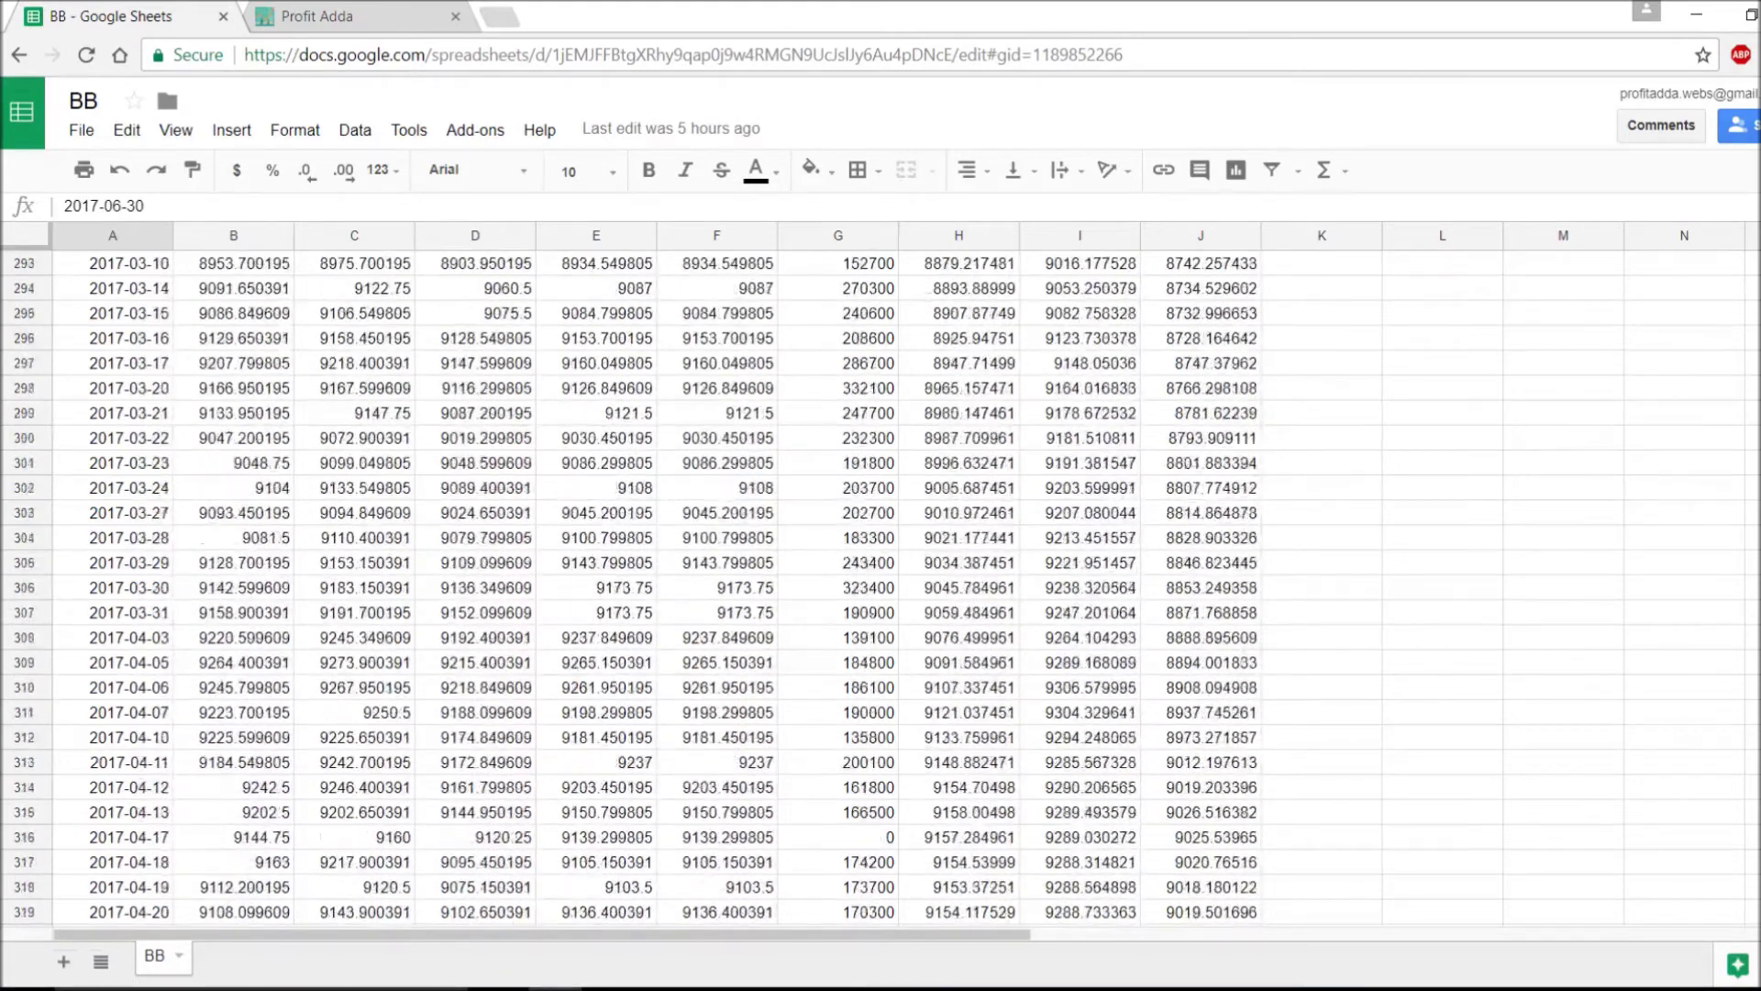
scroll(628, 592, up, 3)
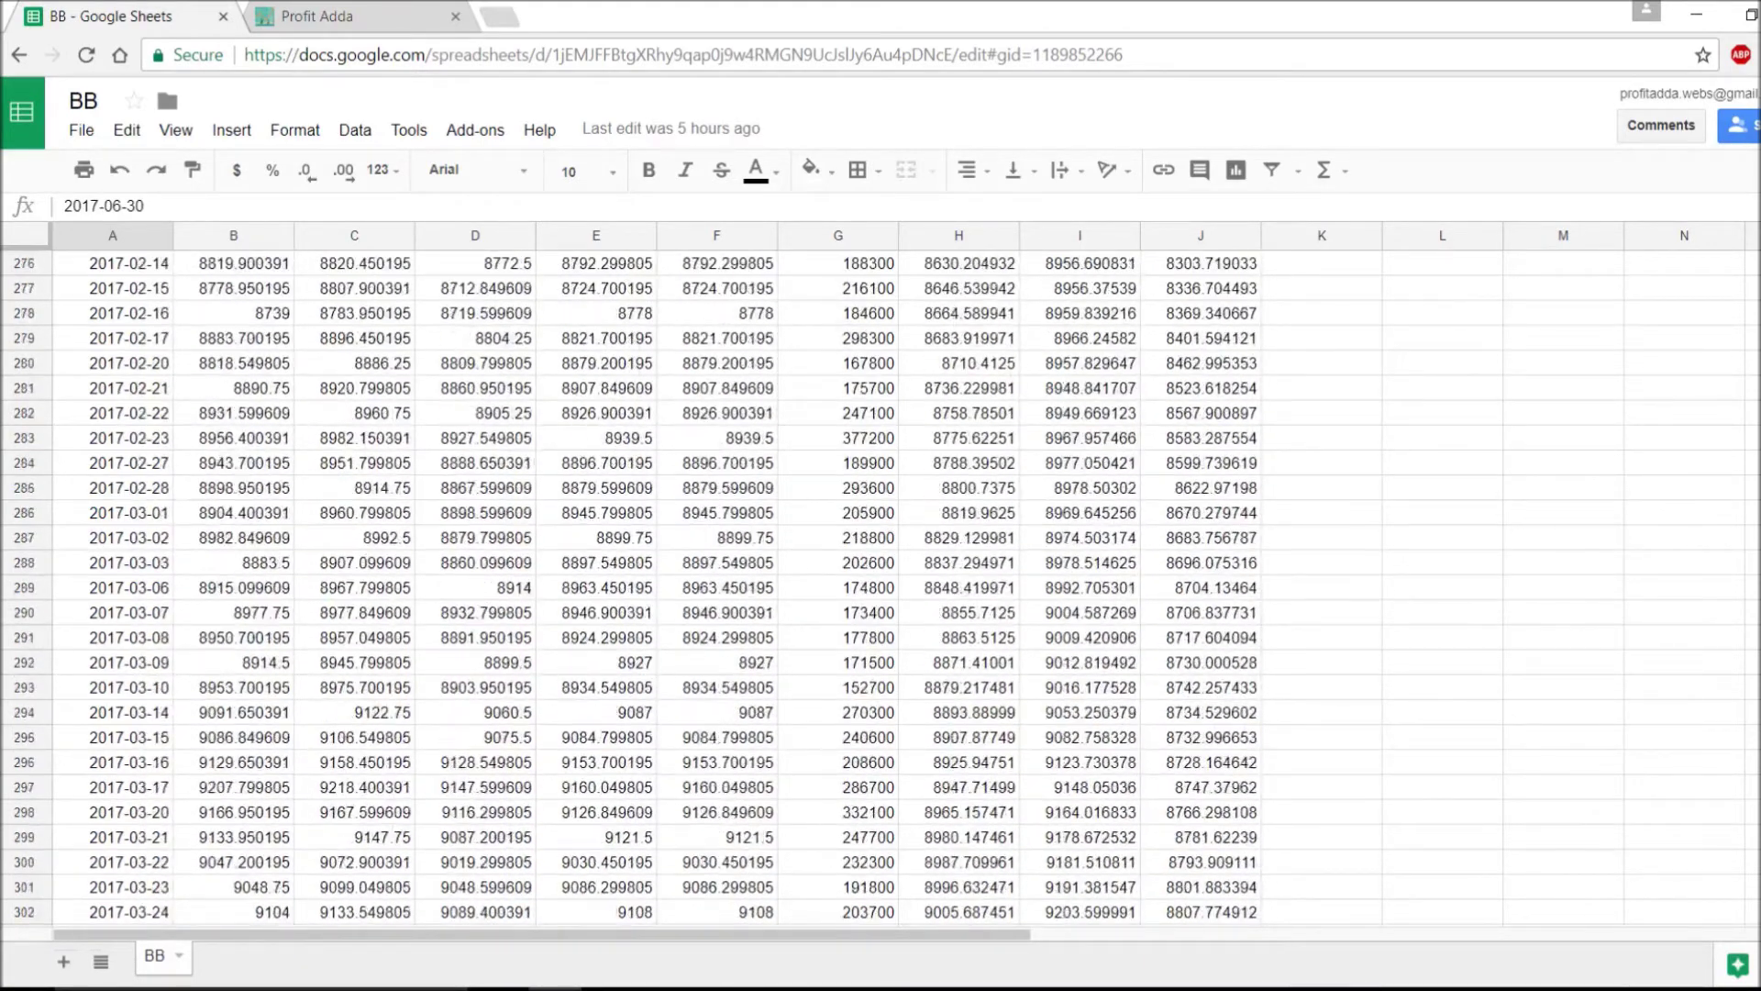
- Look at the upload option for opening a spreadsheet file from the computer, and close the dialog without choosing a file
click(79, 131)
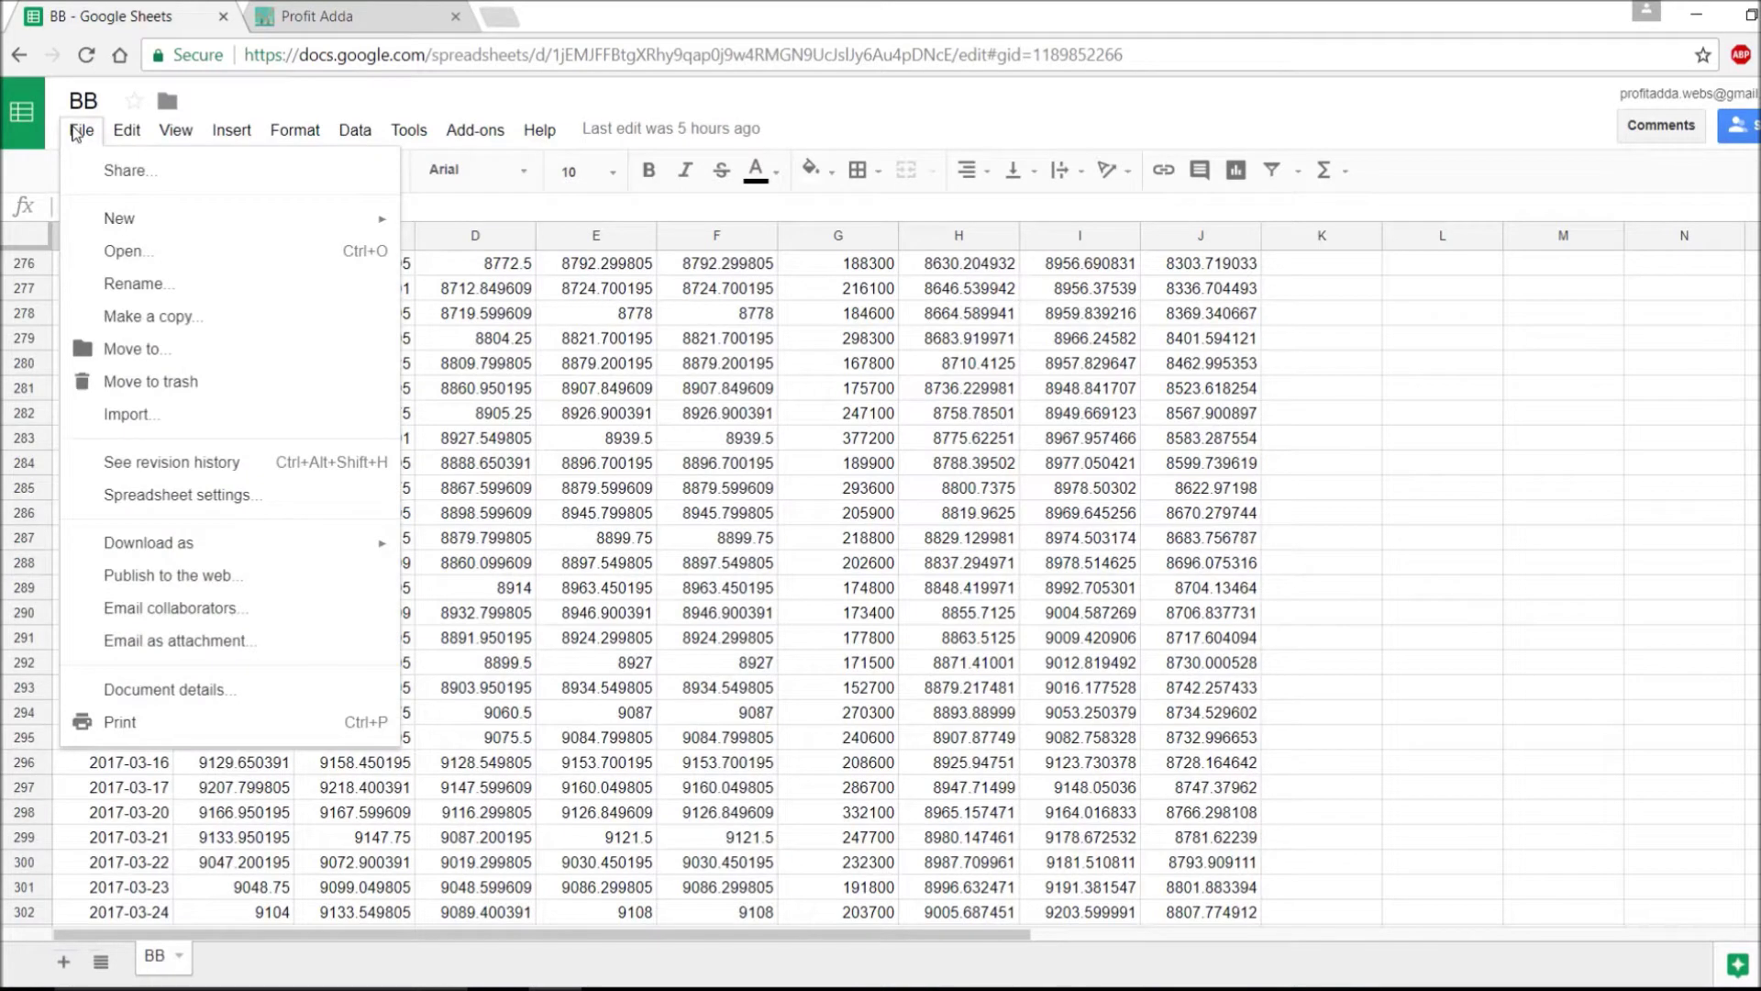
click(134, 252)
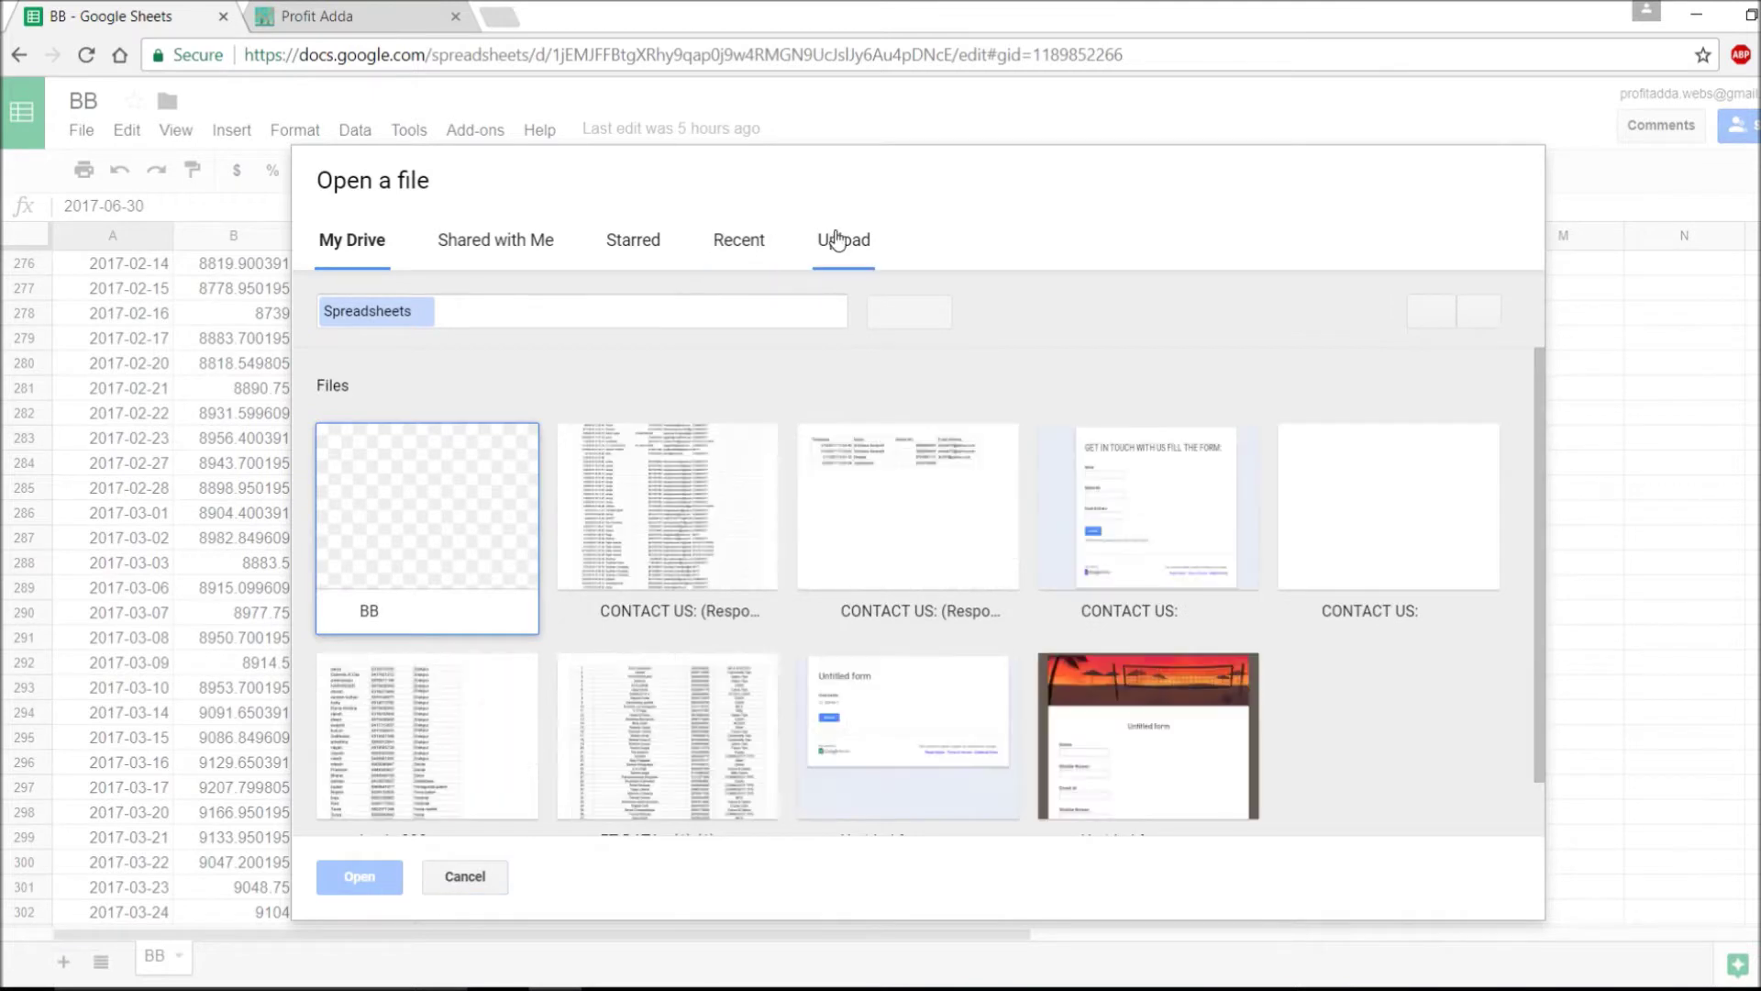
click(838, 237)
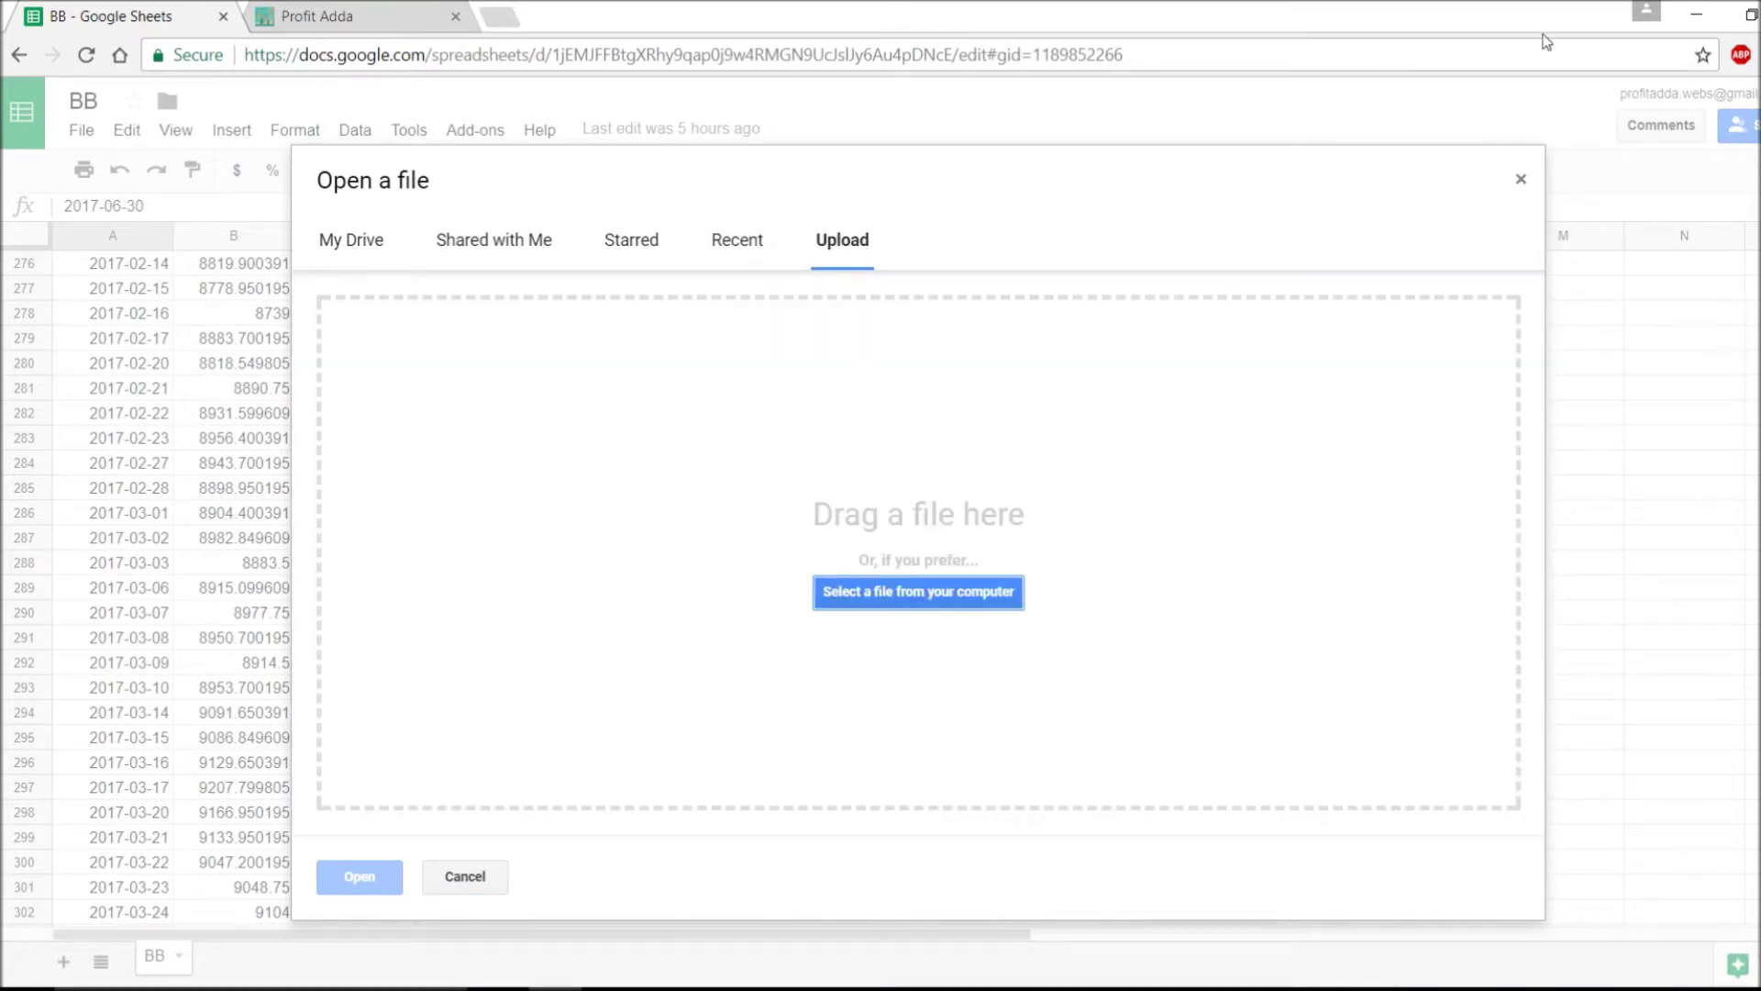
click(1523, 184)
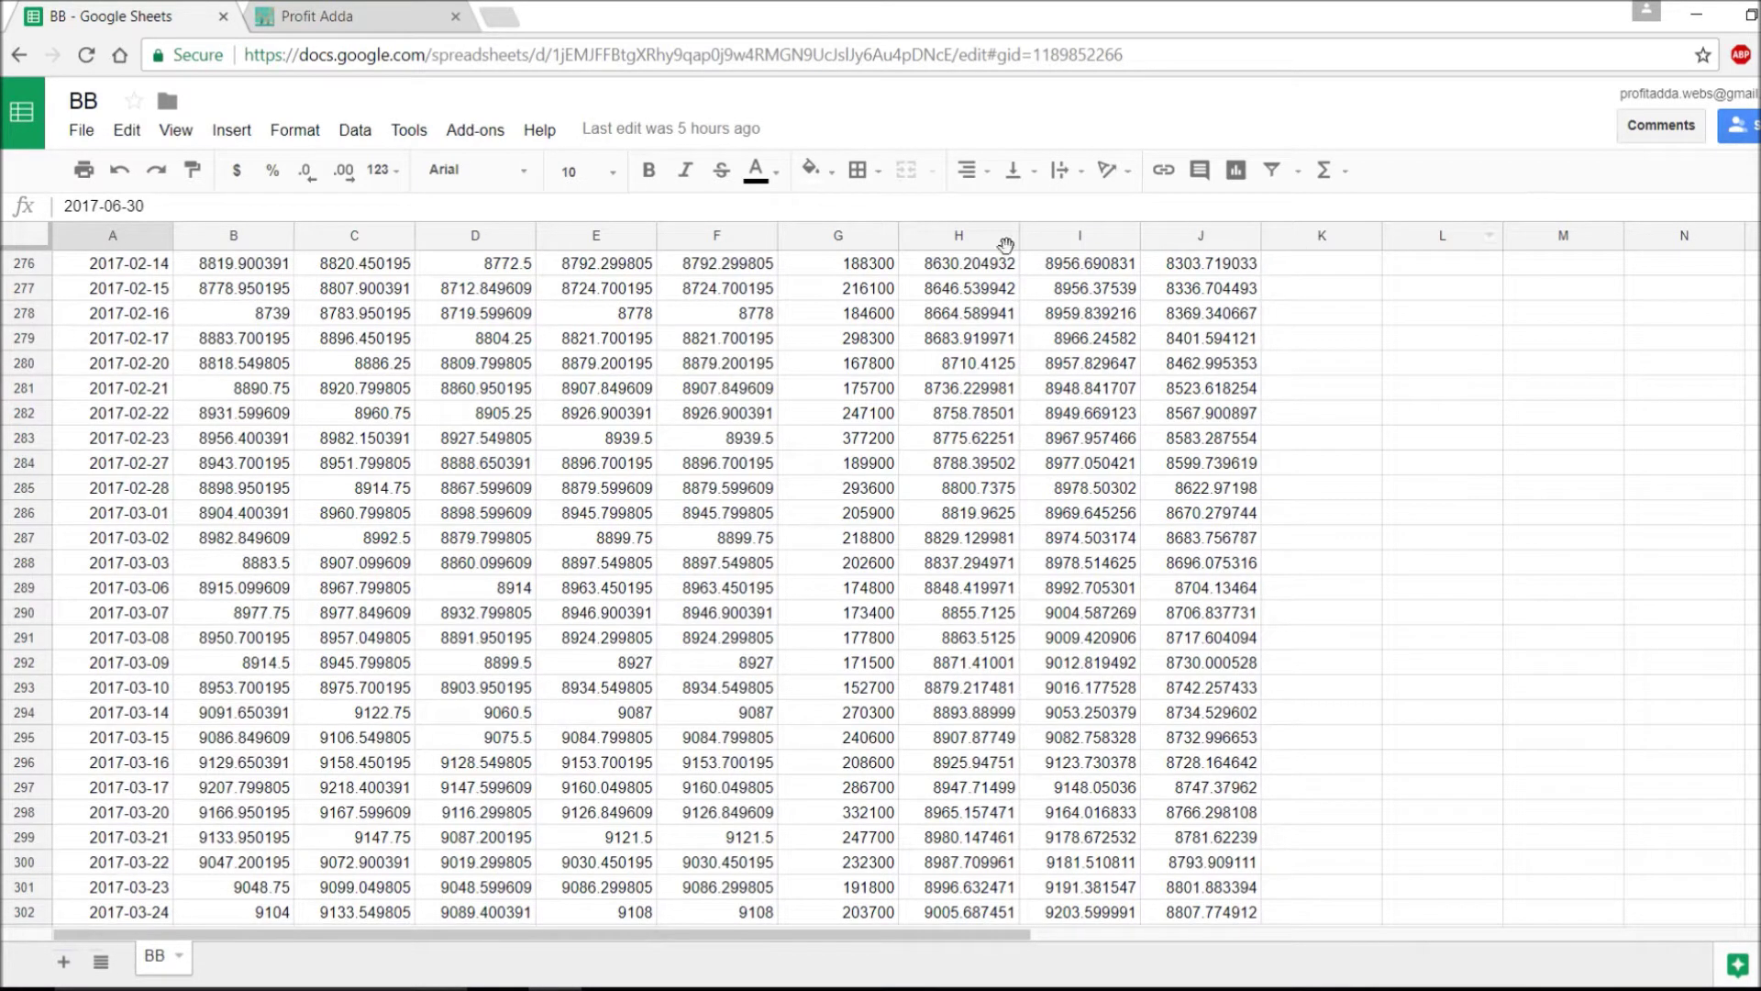
- Close the Profit Adda page and open a new browser tab
click(381, 10)
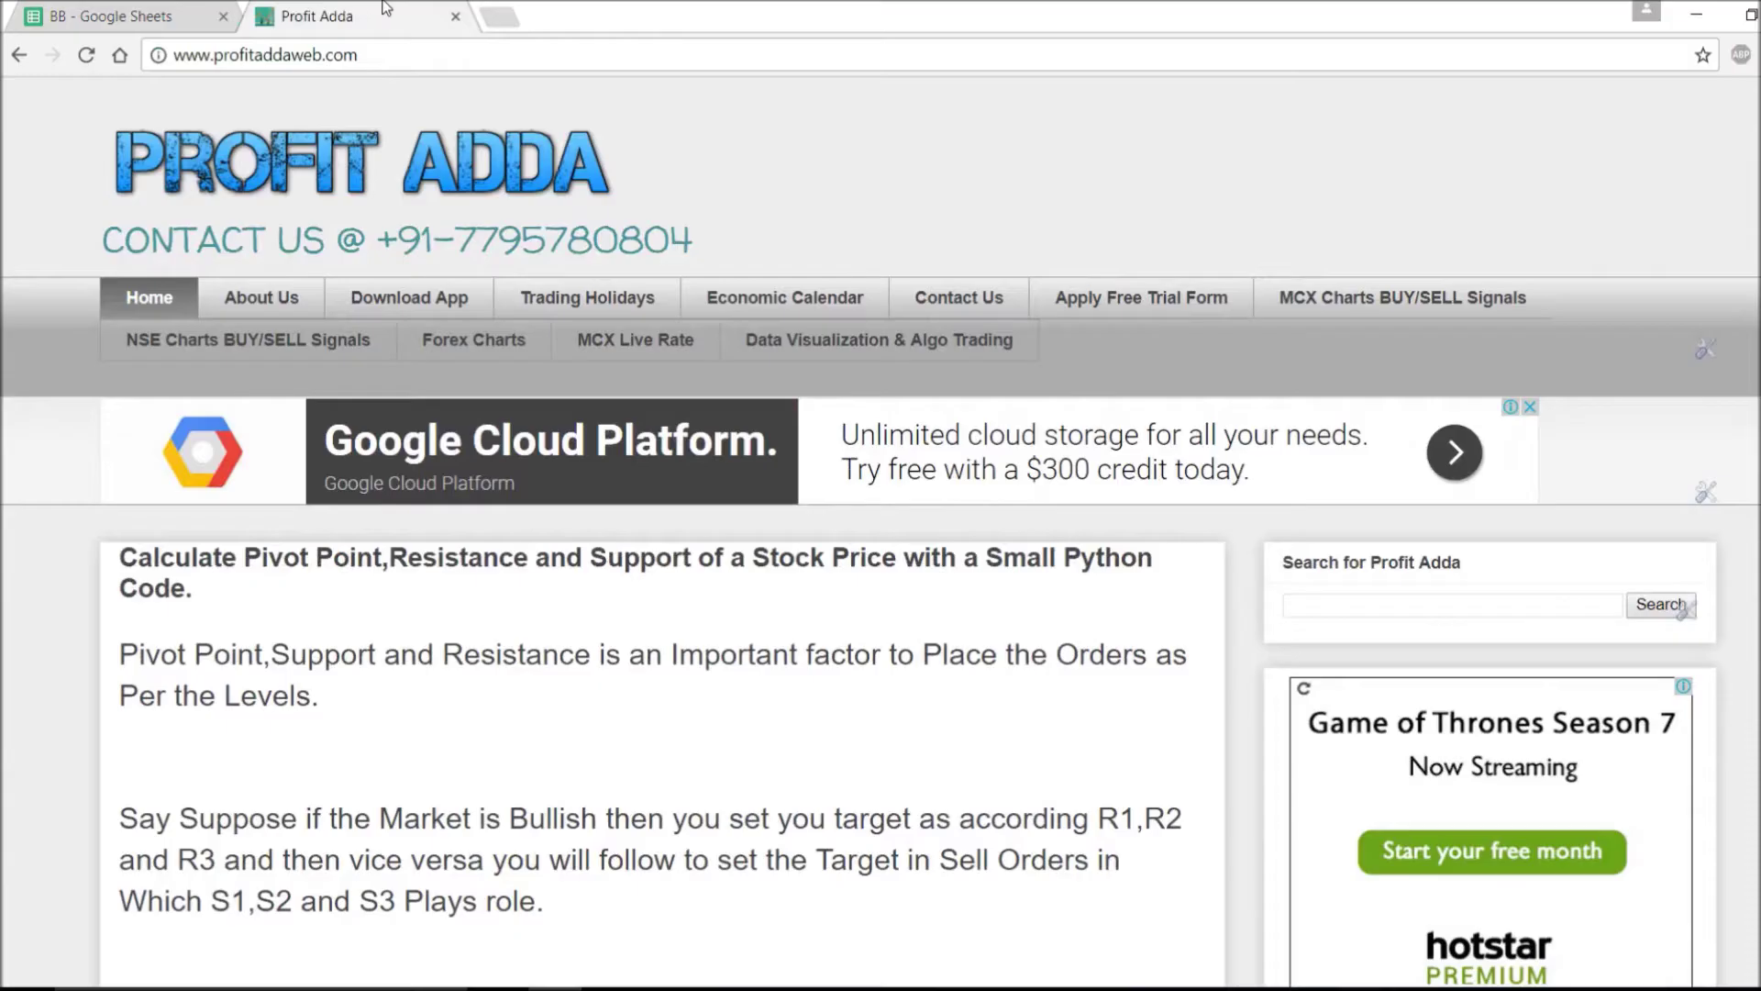
click(455, 16)
click(277, 15)
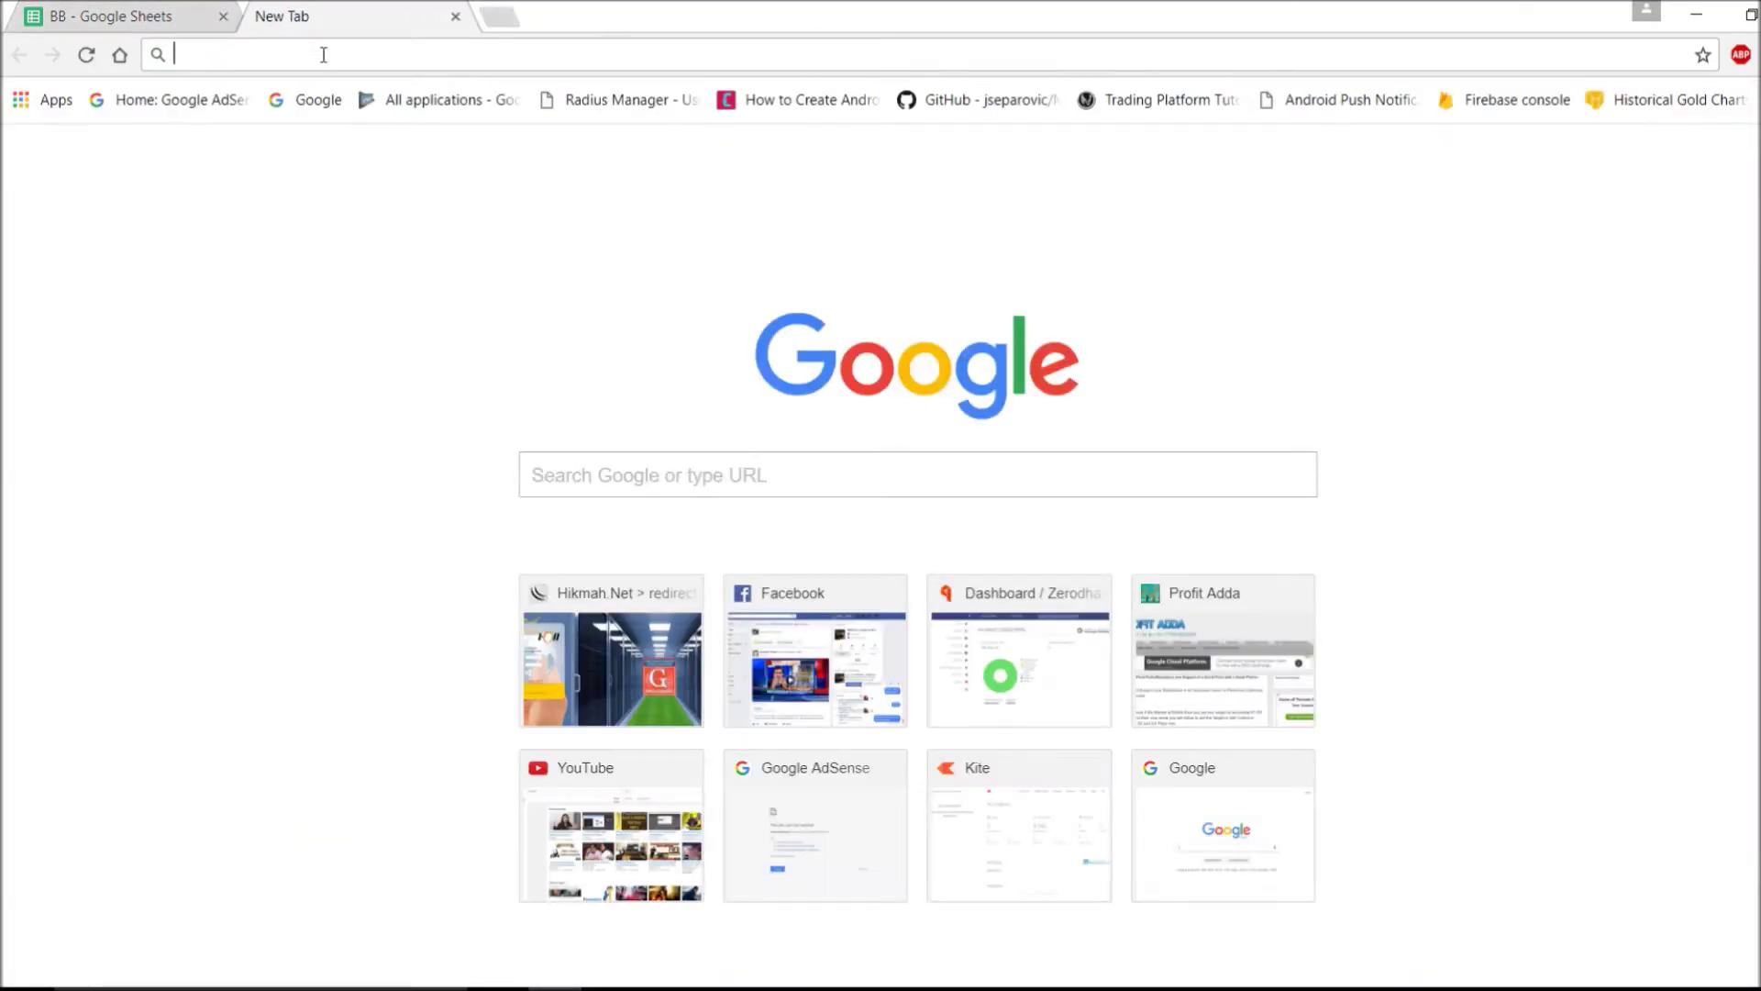
- Search the web for "google spreadsheet python api" and open the Sheets API Python Quickstart from Google Developers
text(googe)
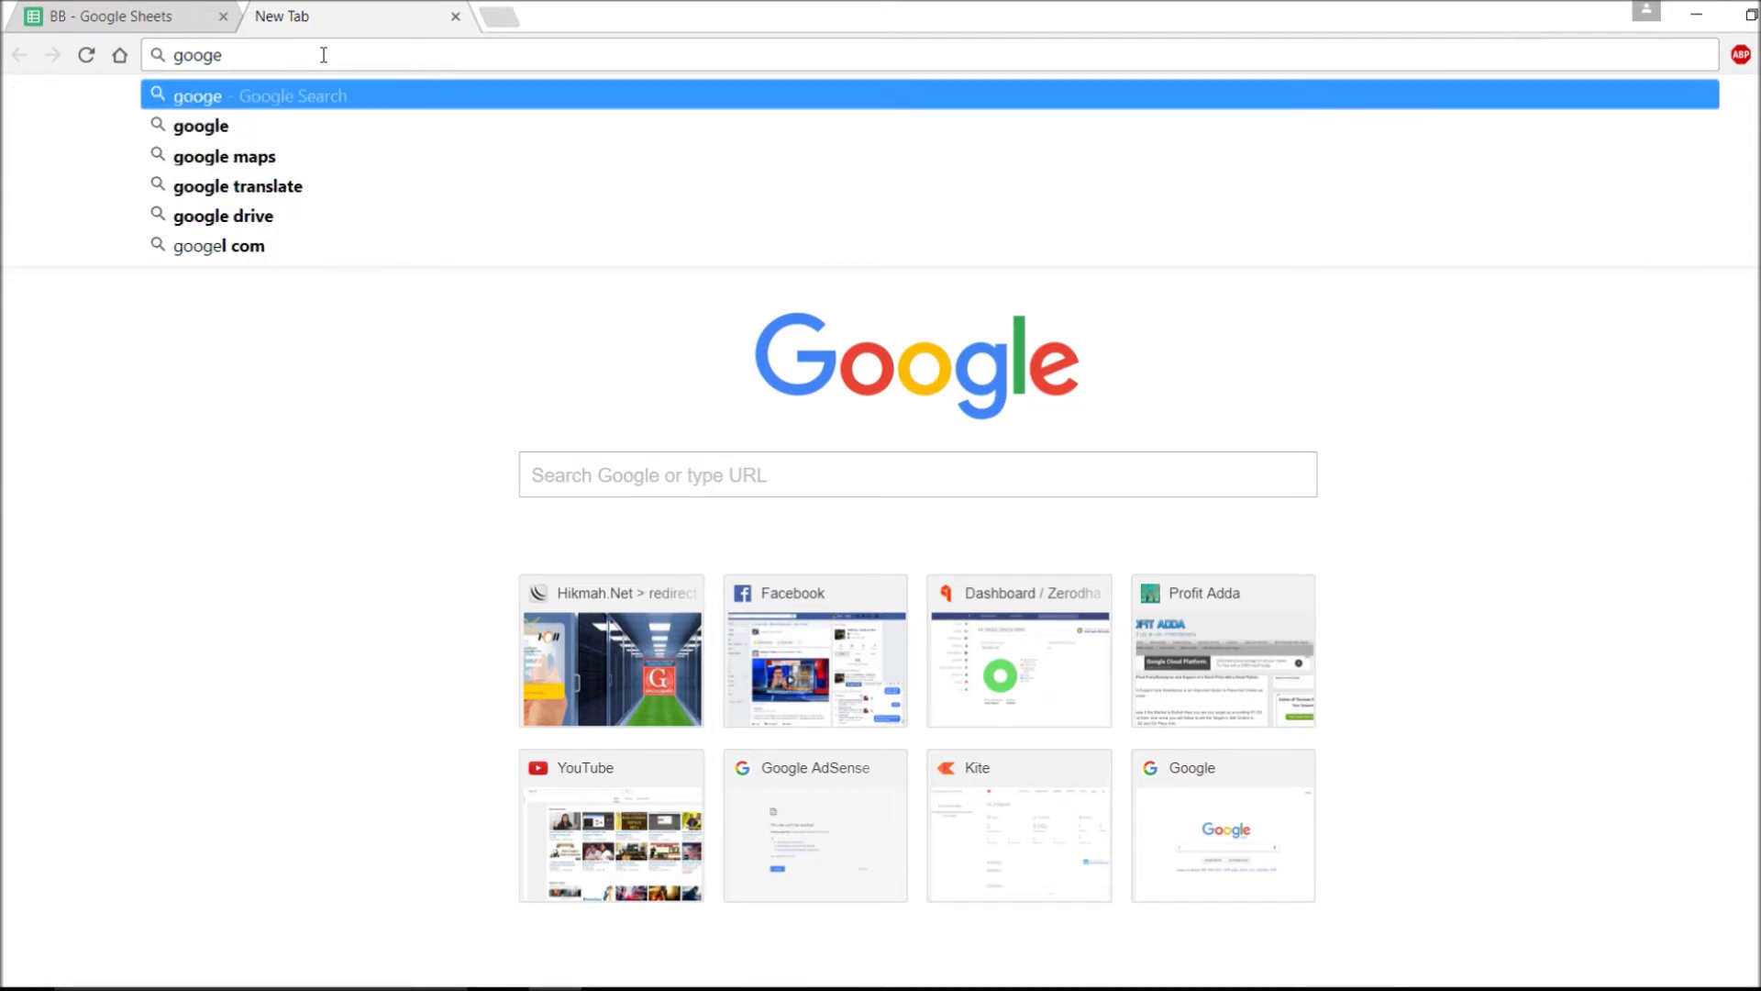
key(BackSpace)
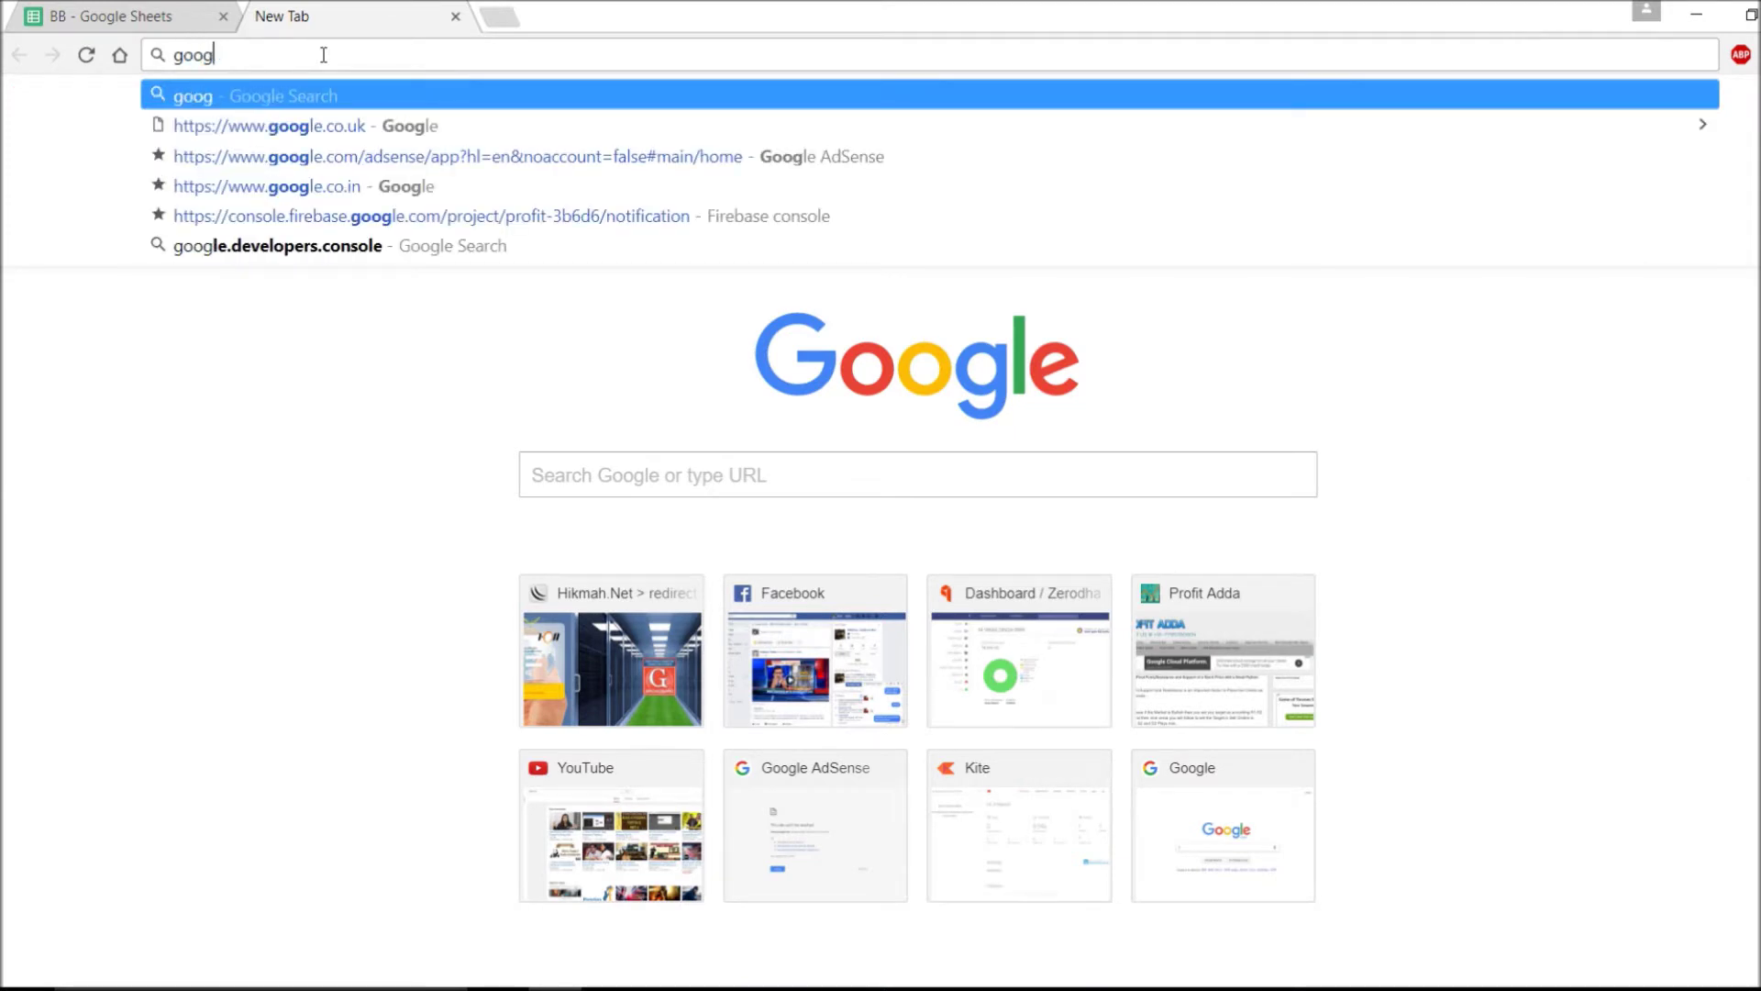
text(le spreadshe)
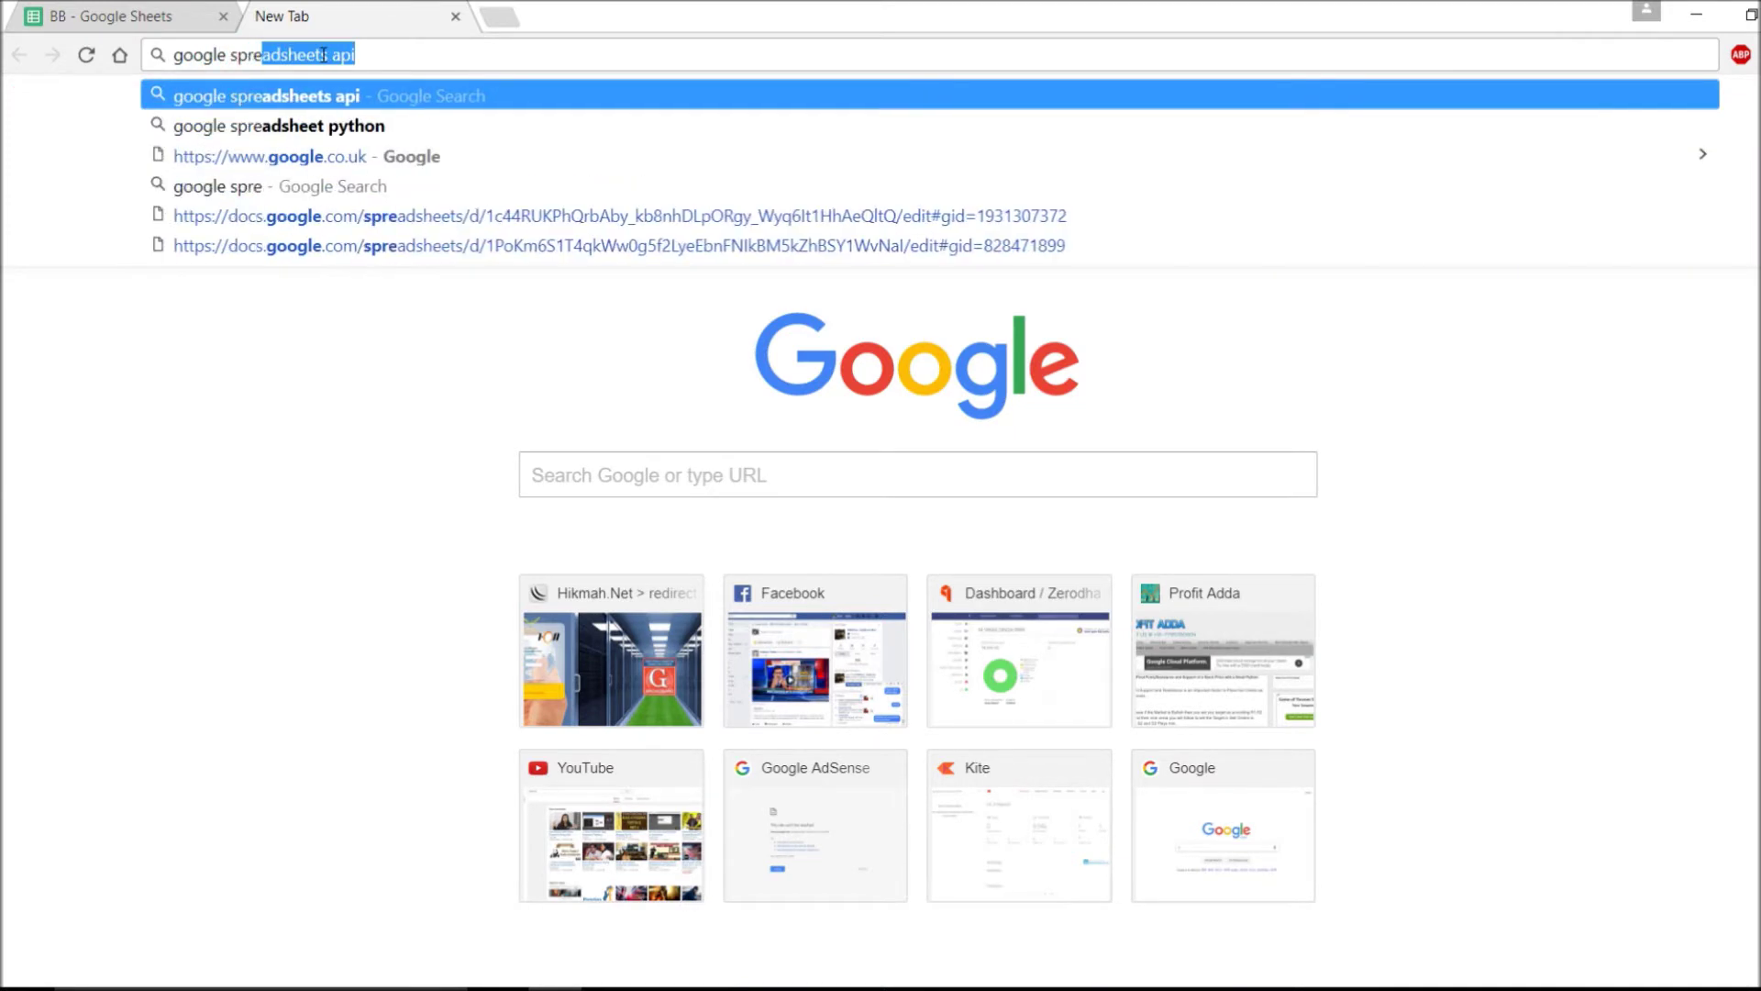
text(tt)
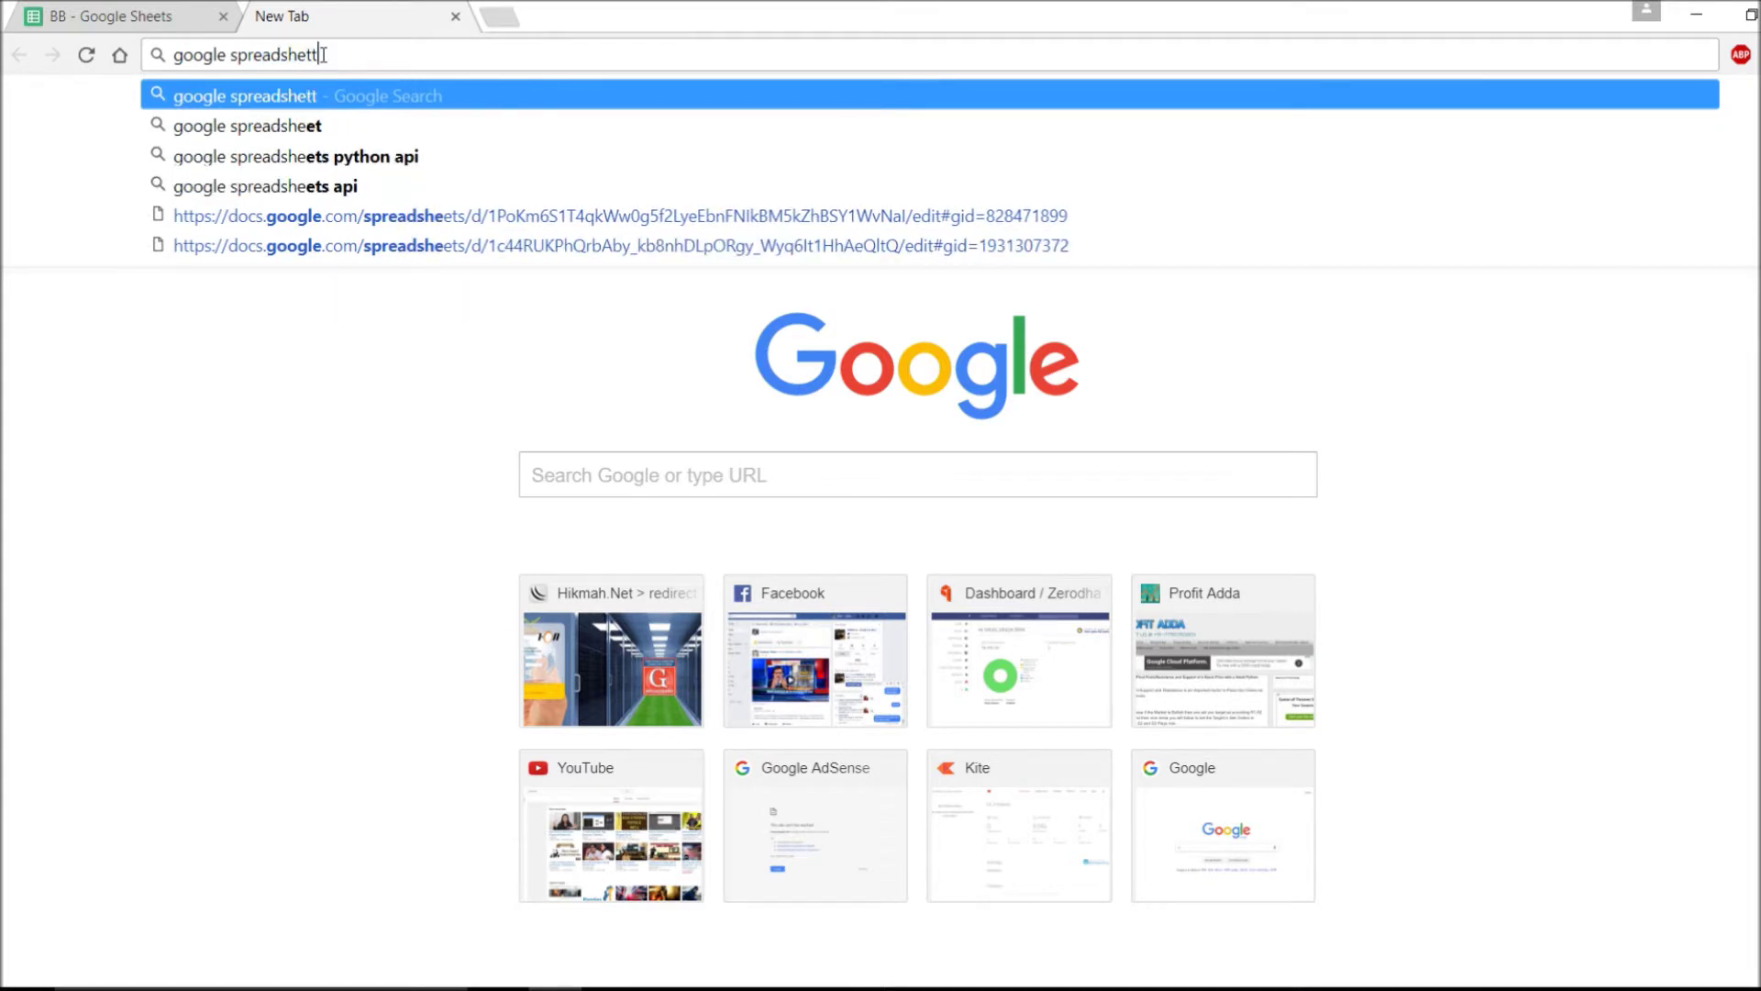
key(BackSpace)
key(BackSpace)
key(BackSpace)
text(et python ap)
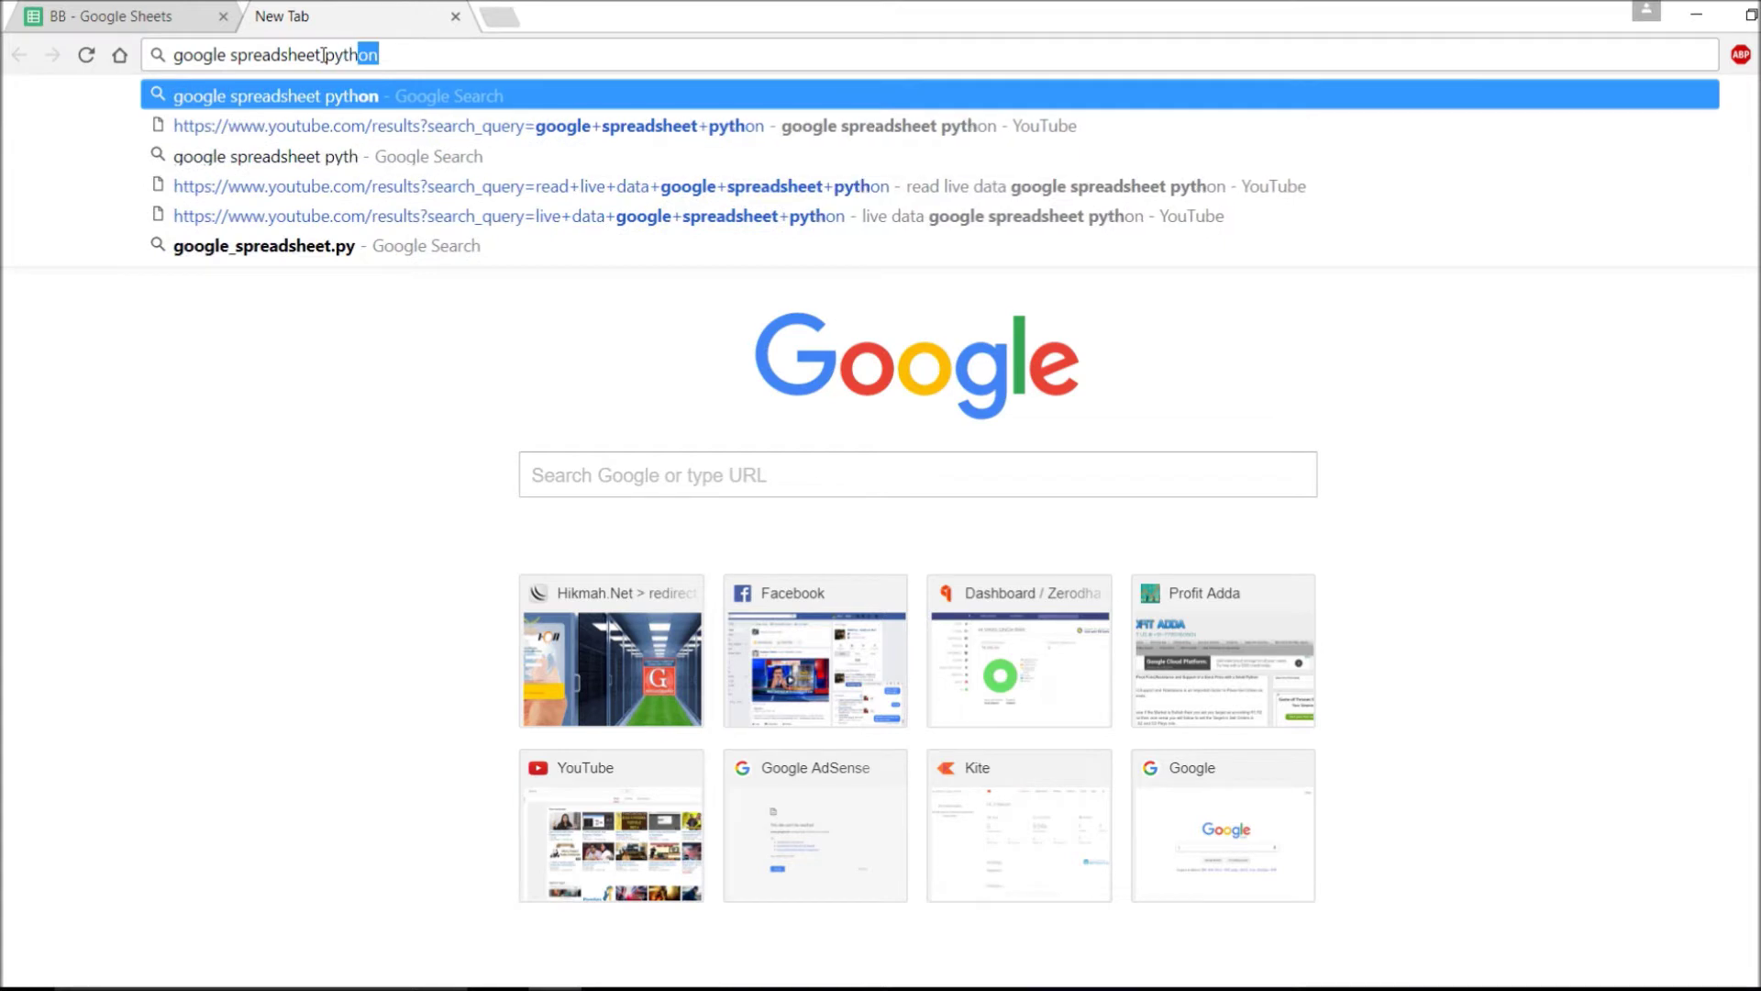
text(i)
key(Return)
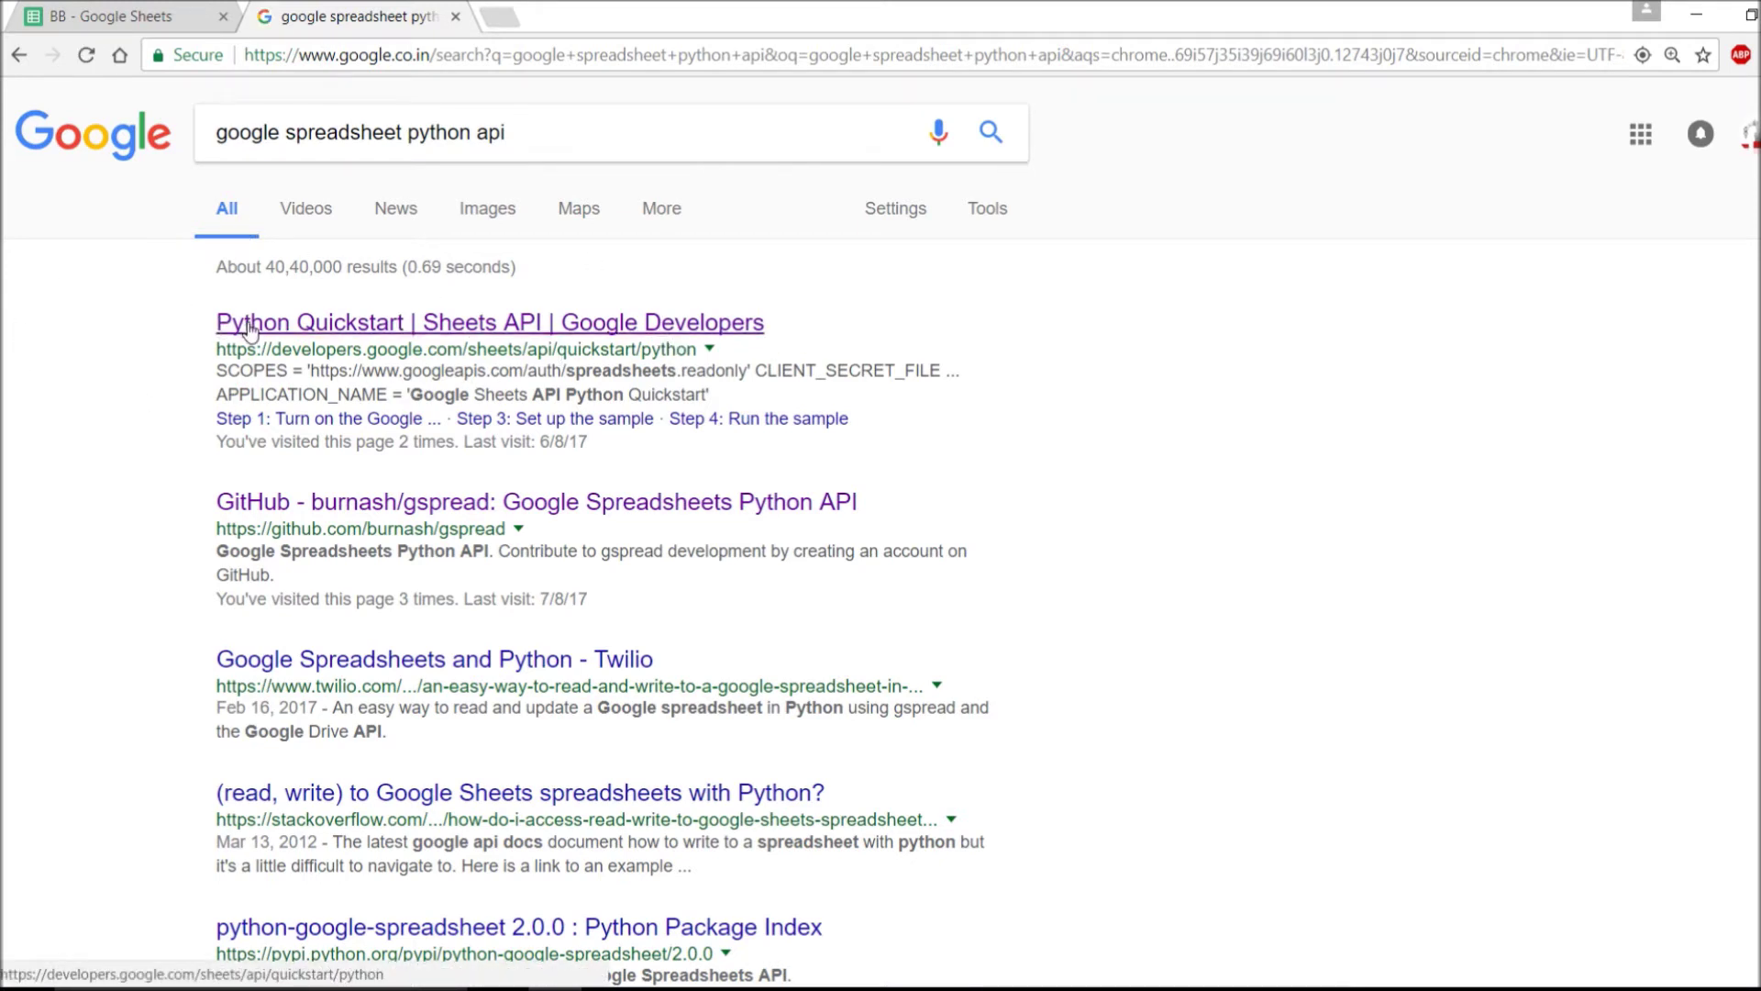
click(306, 323)
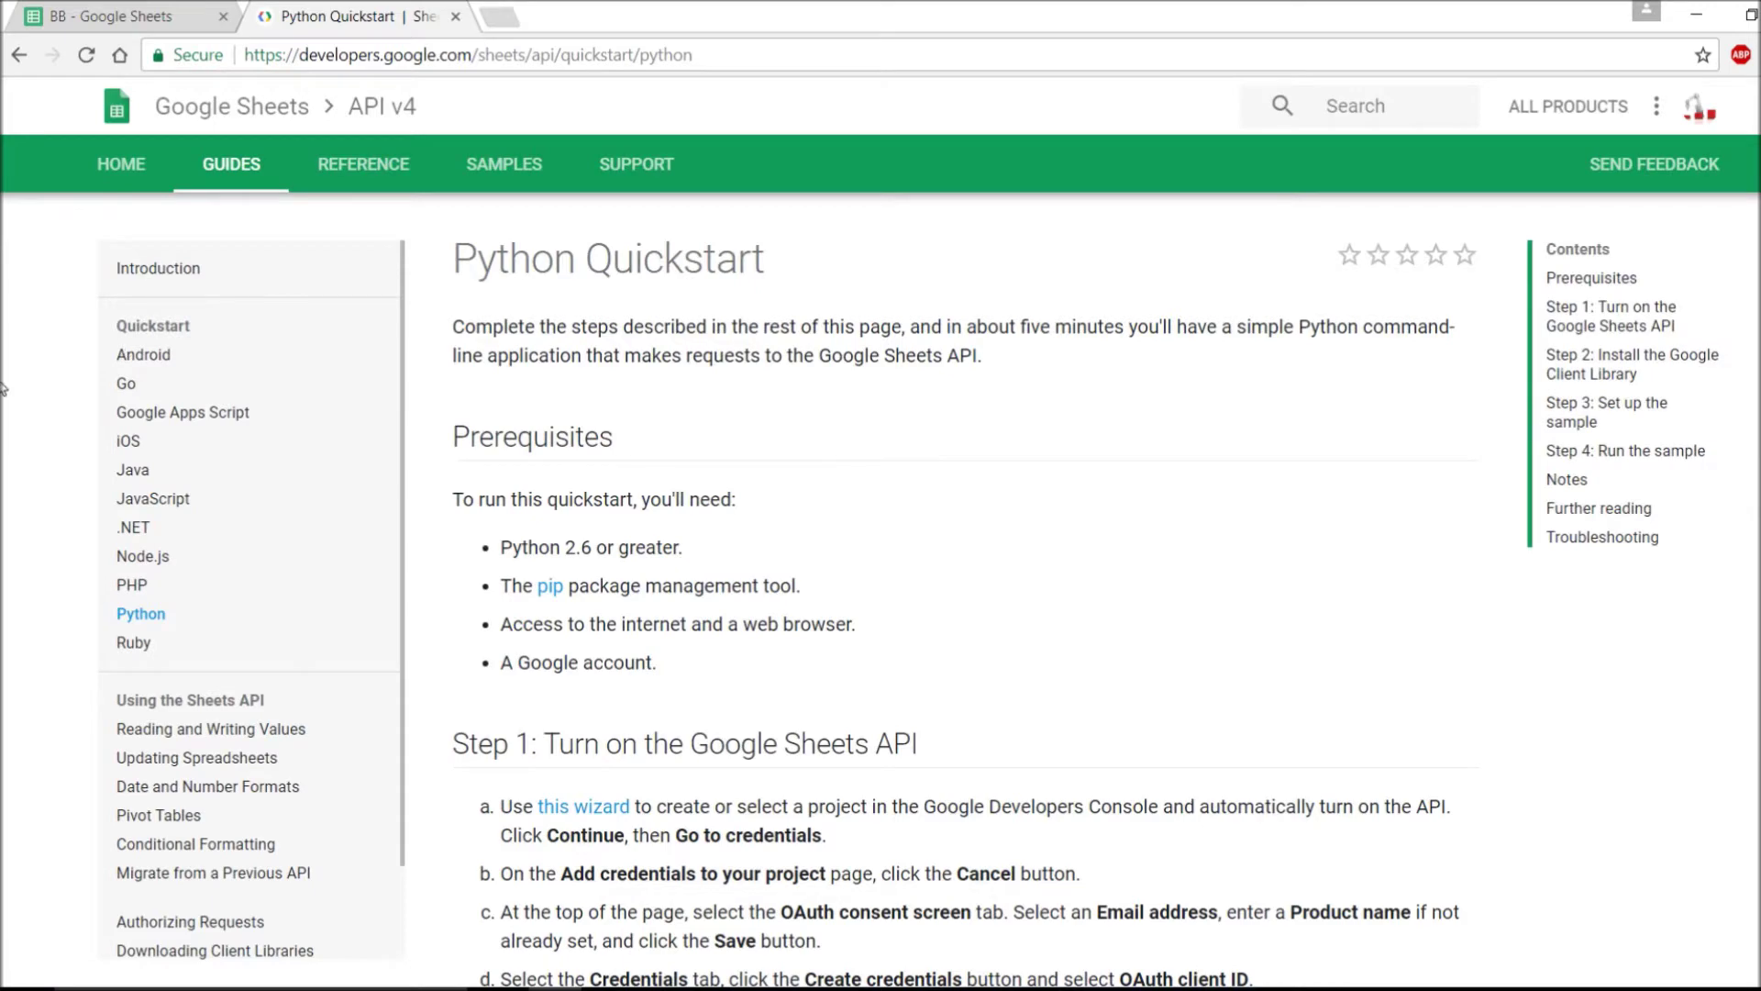
- Read through the Python Quickstart's prerequisites, API activation, client library installation and sample code sections
scroll(2, 417, down, 1)
scroll(2, 417, down, 10)
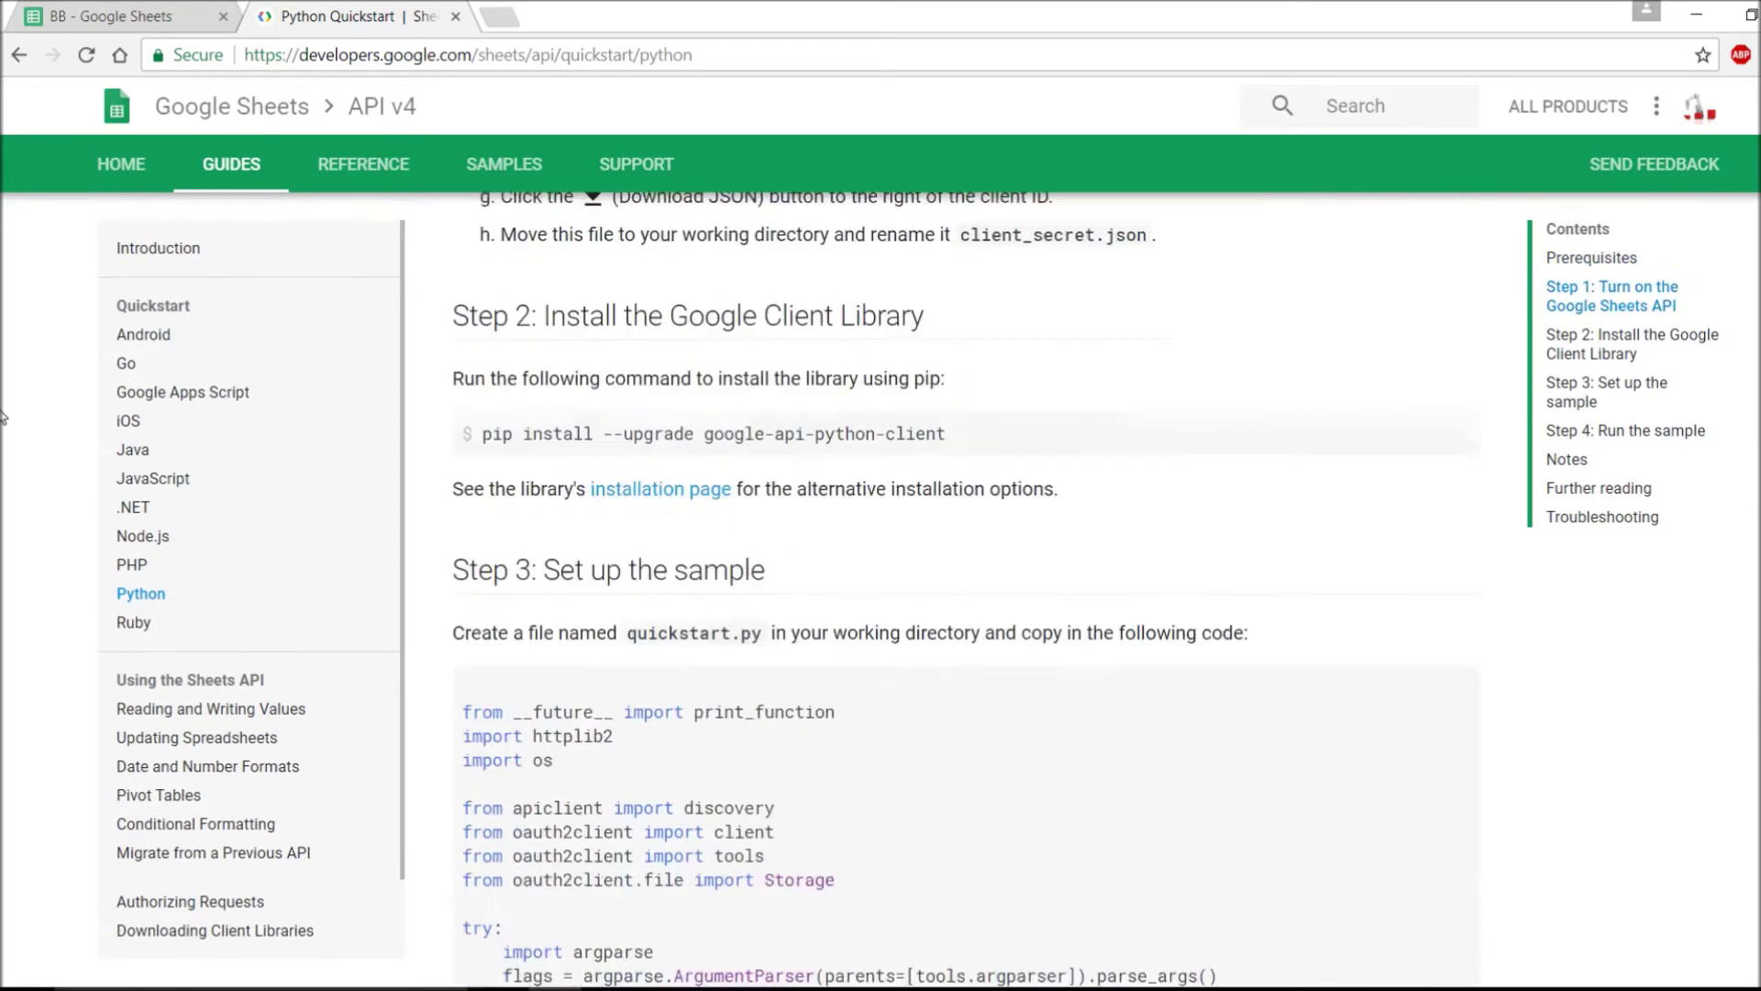
scroll(2, 417, down, 10)
scroll(2, 417, up, 4)
scroll(1, 418, up, 10)
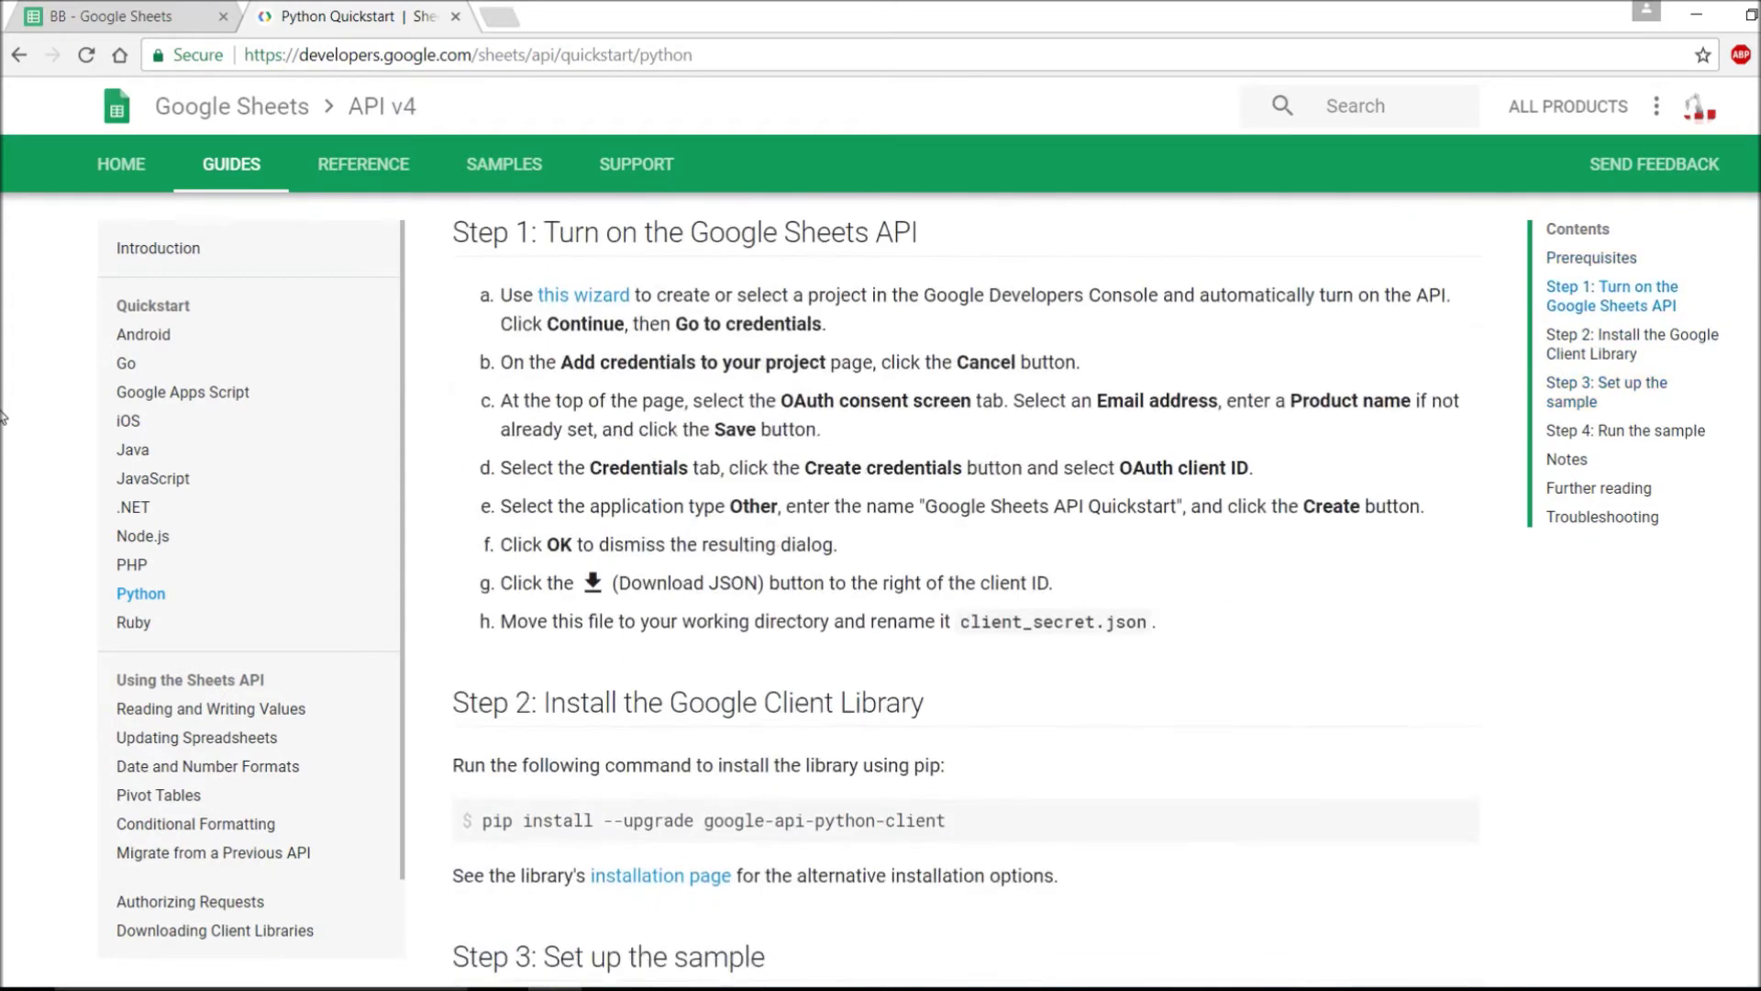
scroll(2, 418, up, 6)
scroll(2, 417, down, 4)
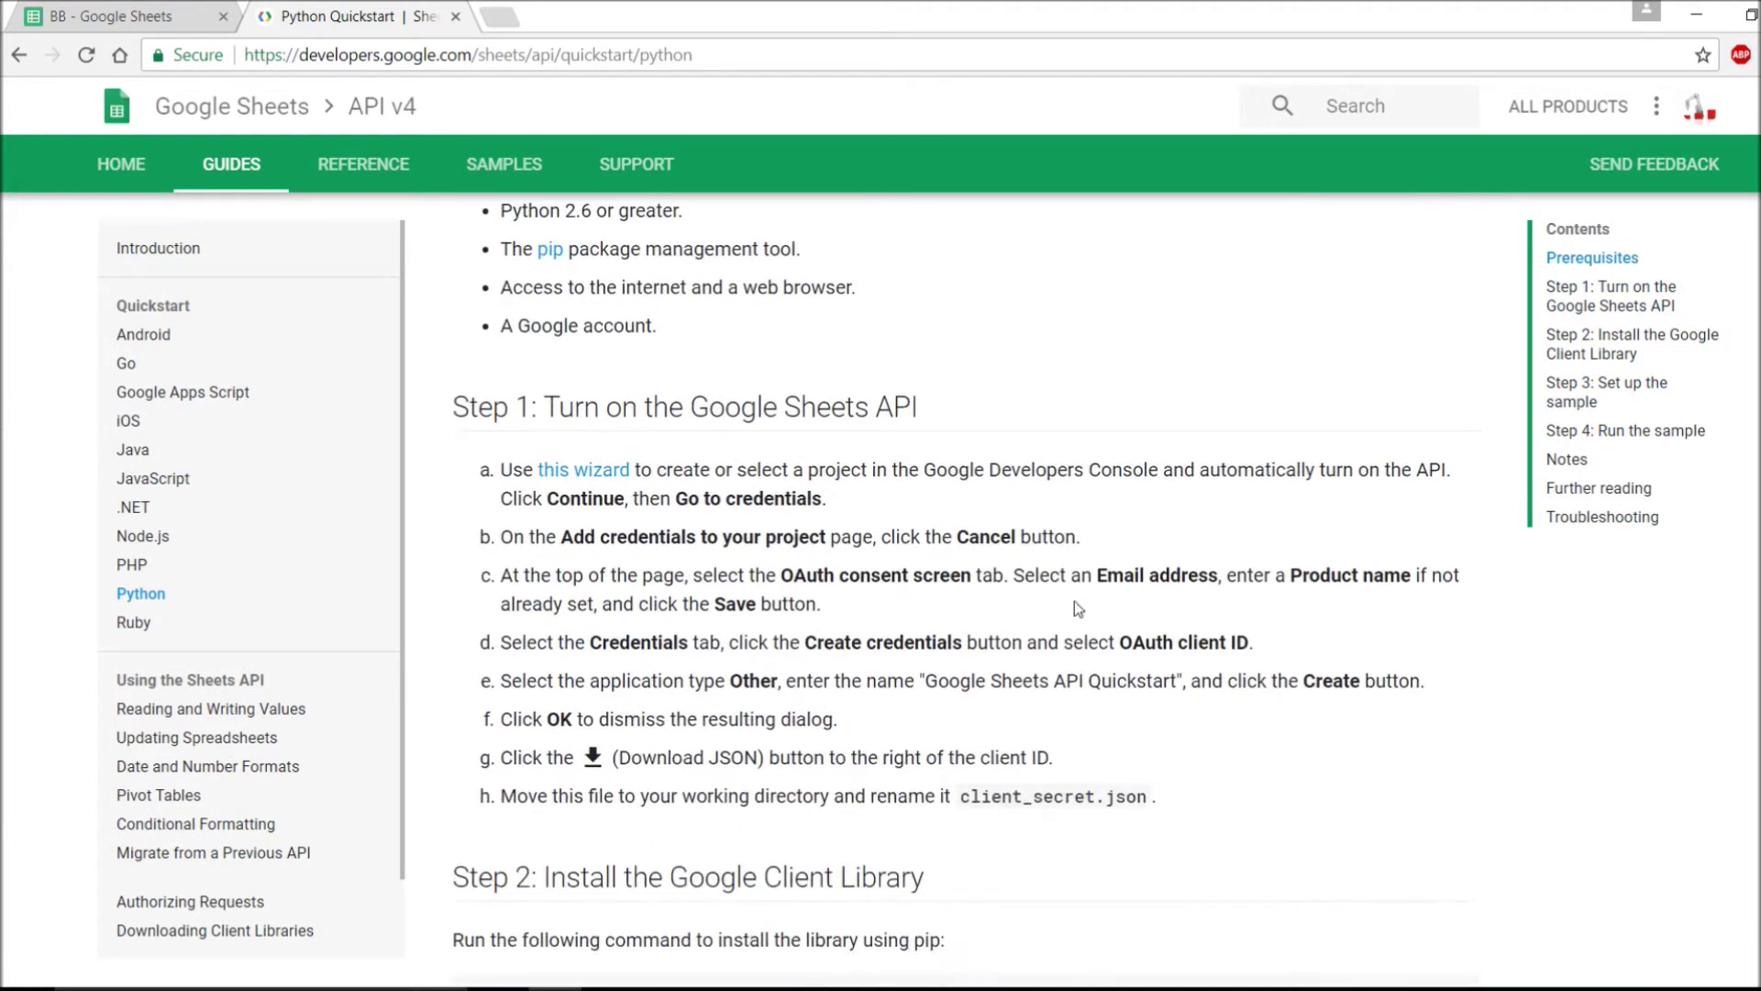
- Open the wizard for turning on the Google Sheets API in a new tab and close the quickstart page
right_click(576, 471)
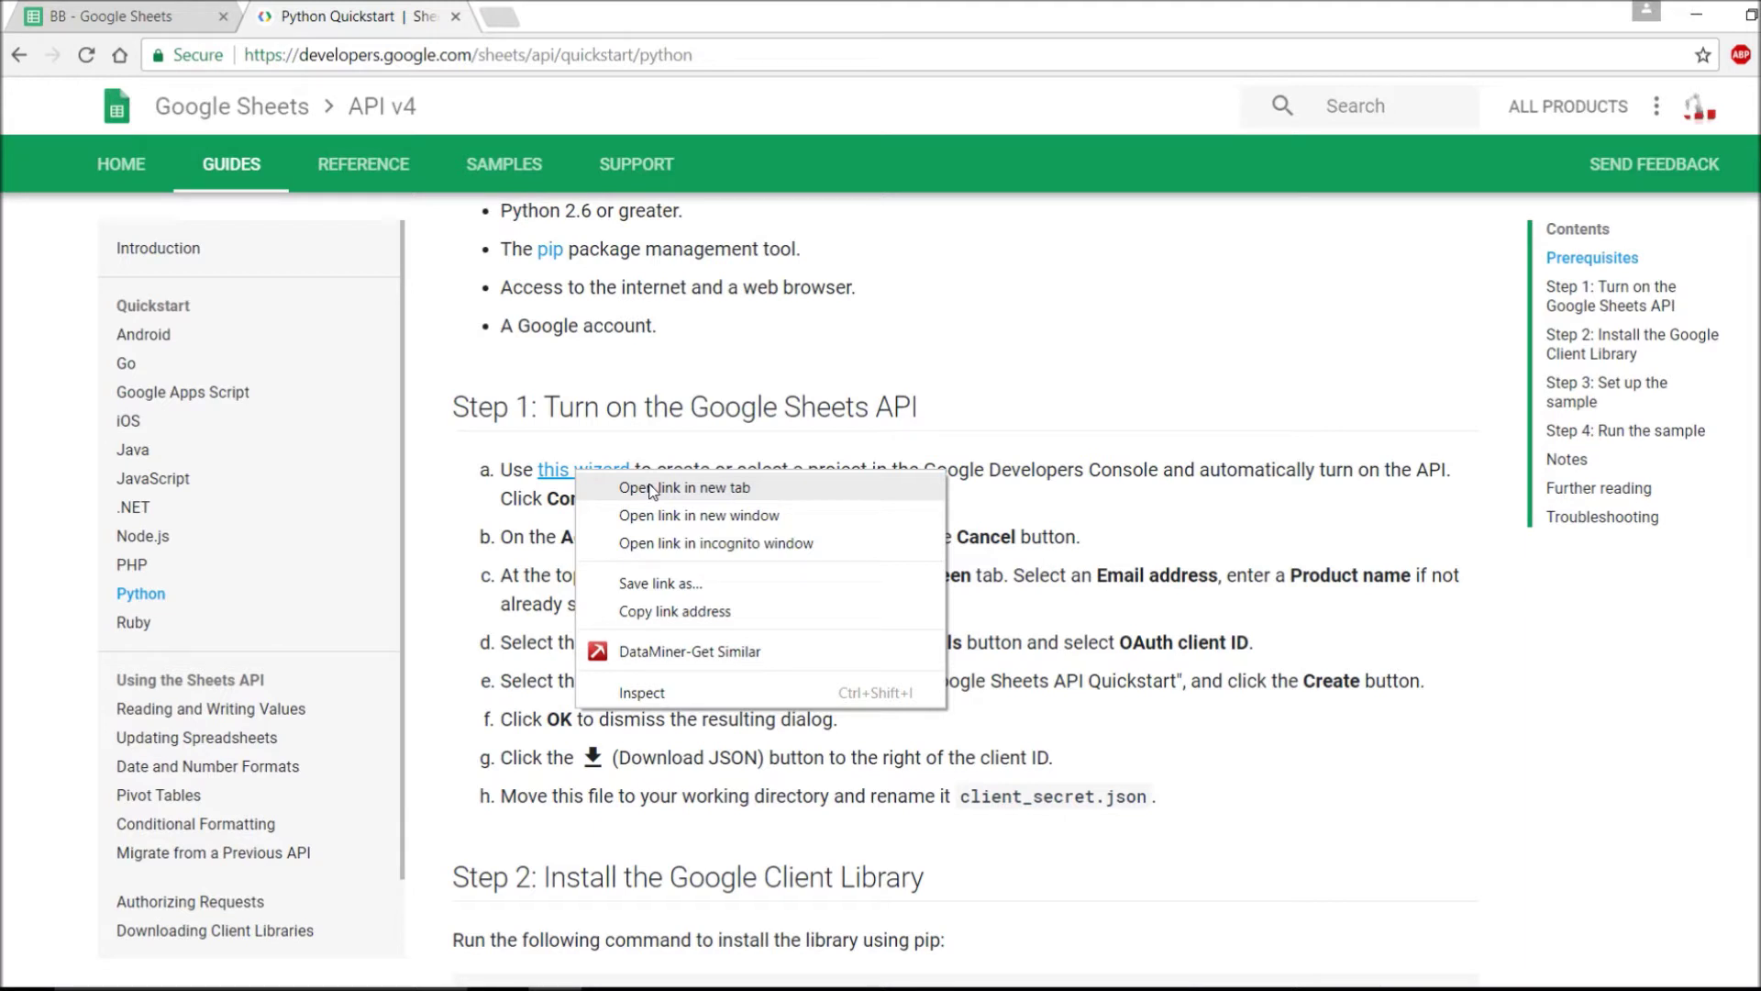
click(888, 444)
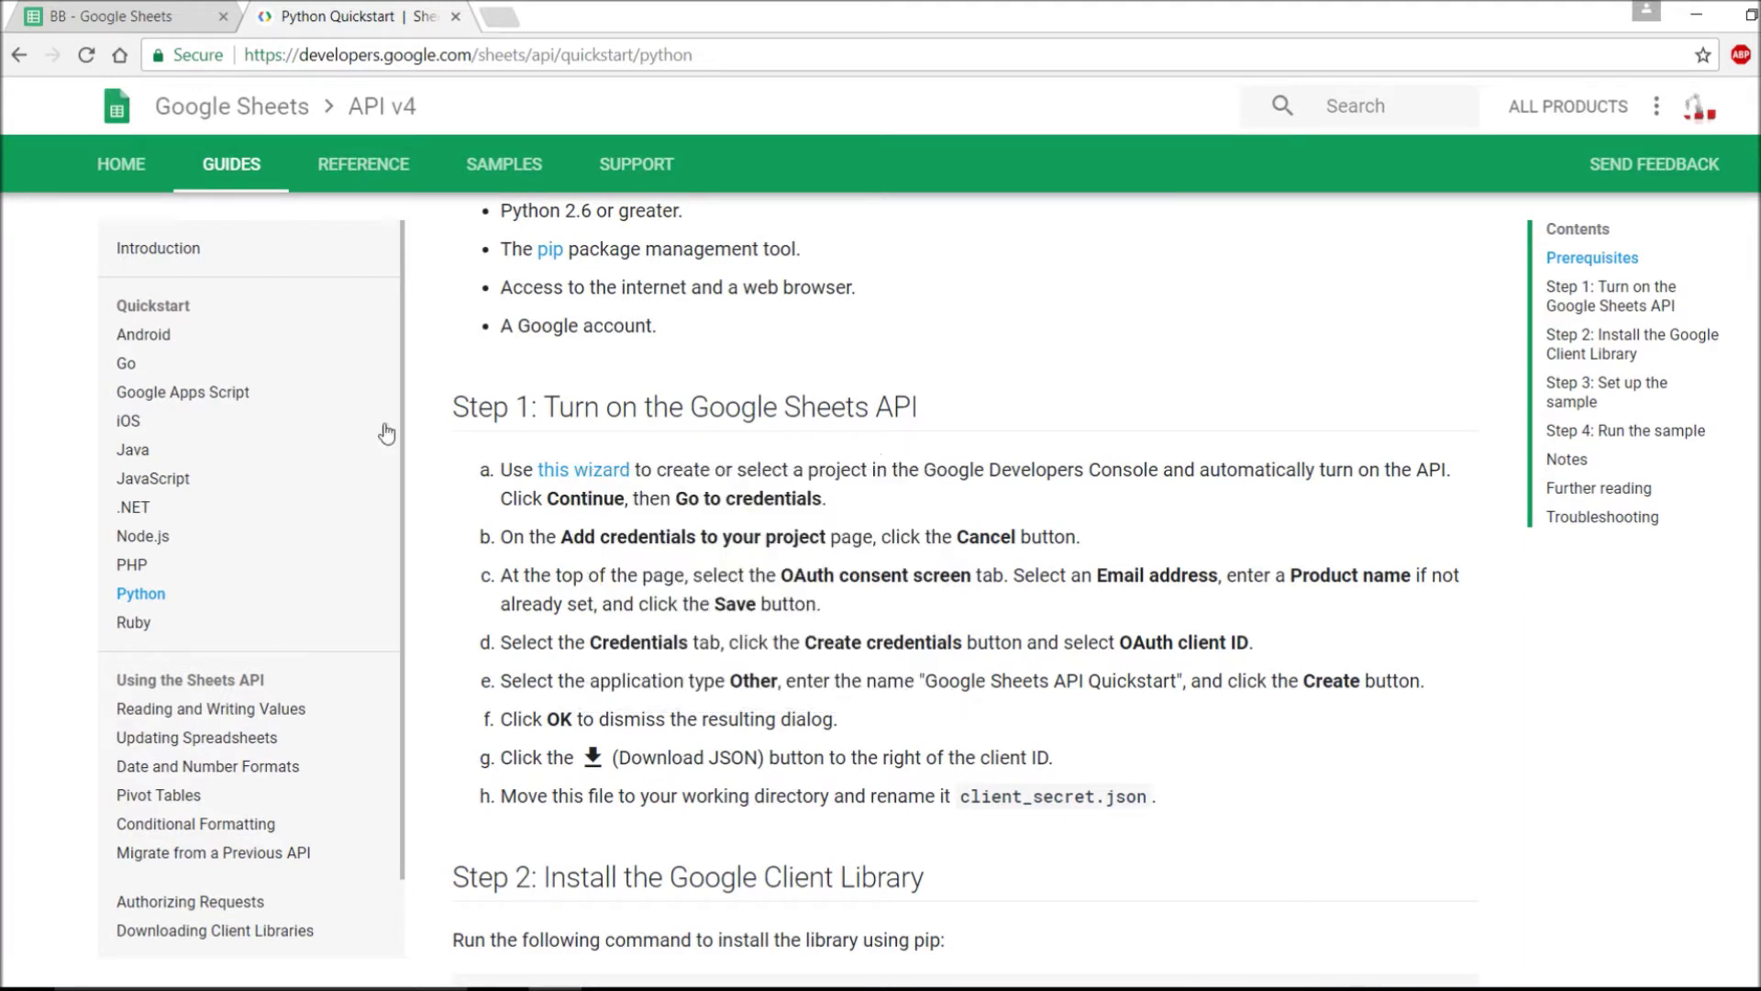
right_click(575, 469)
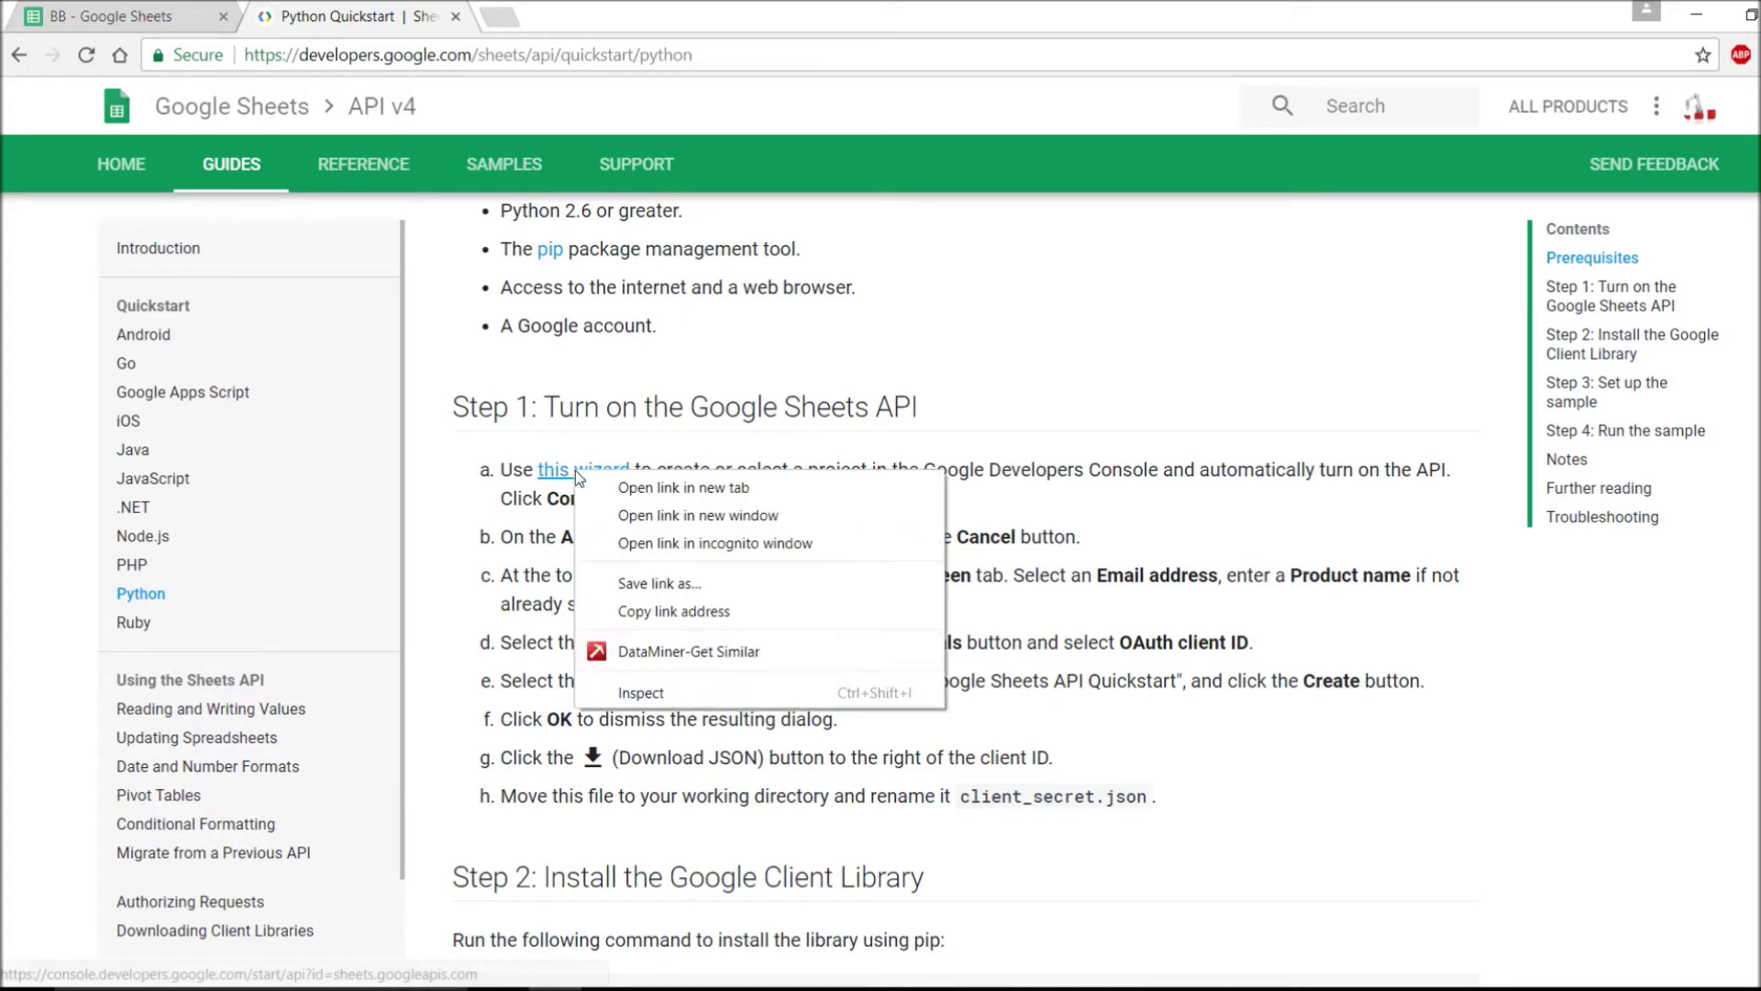
click(648, 486)
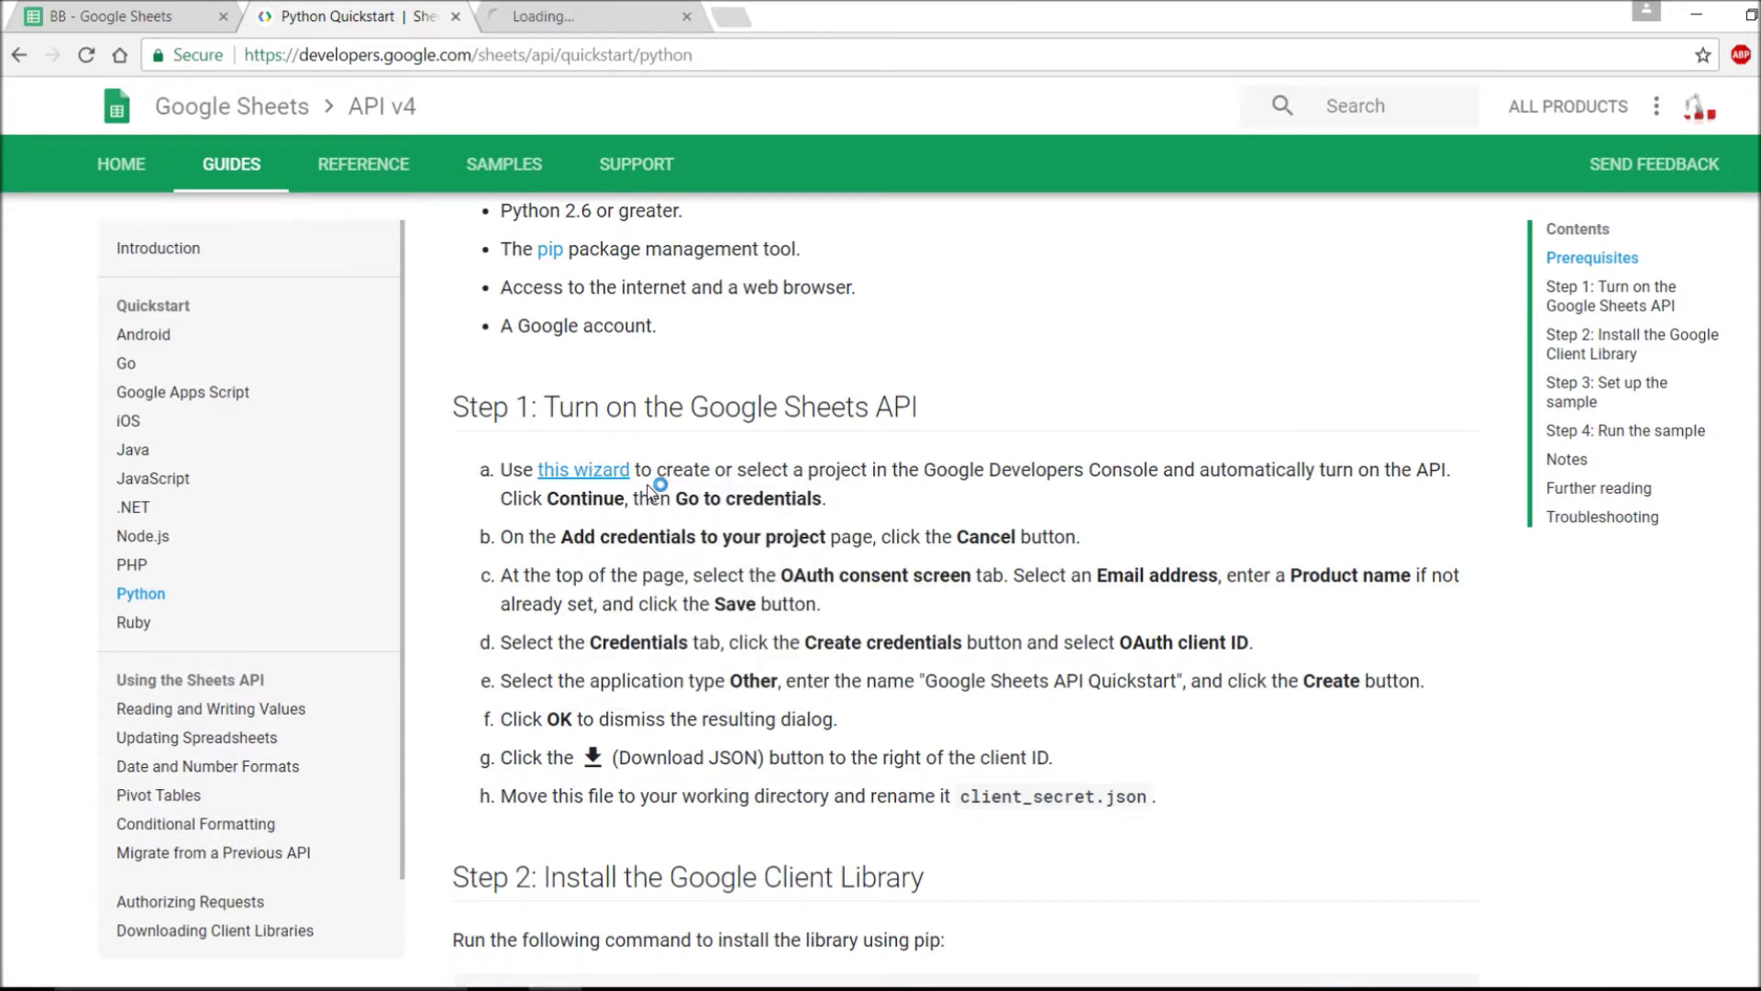
click(455, 17)
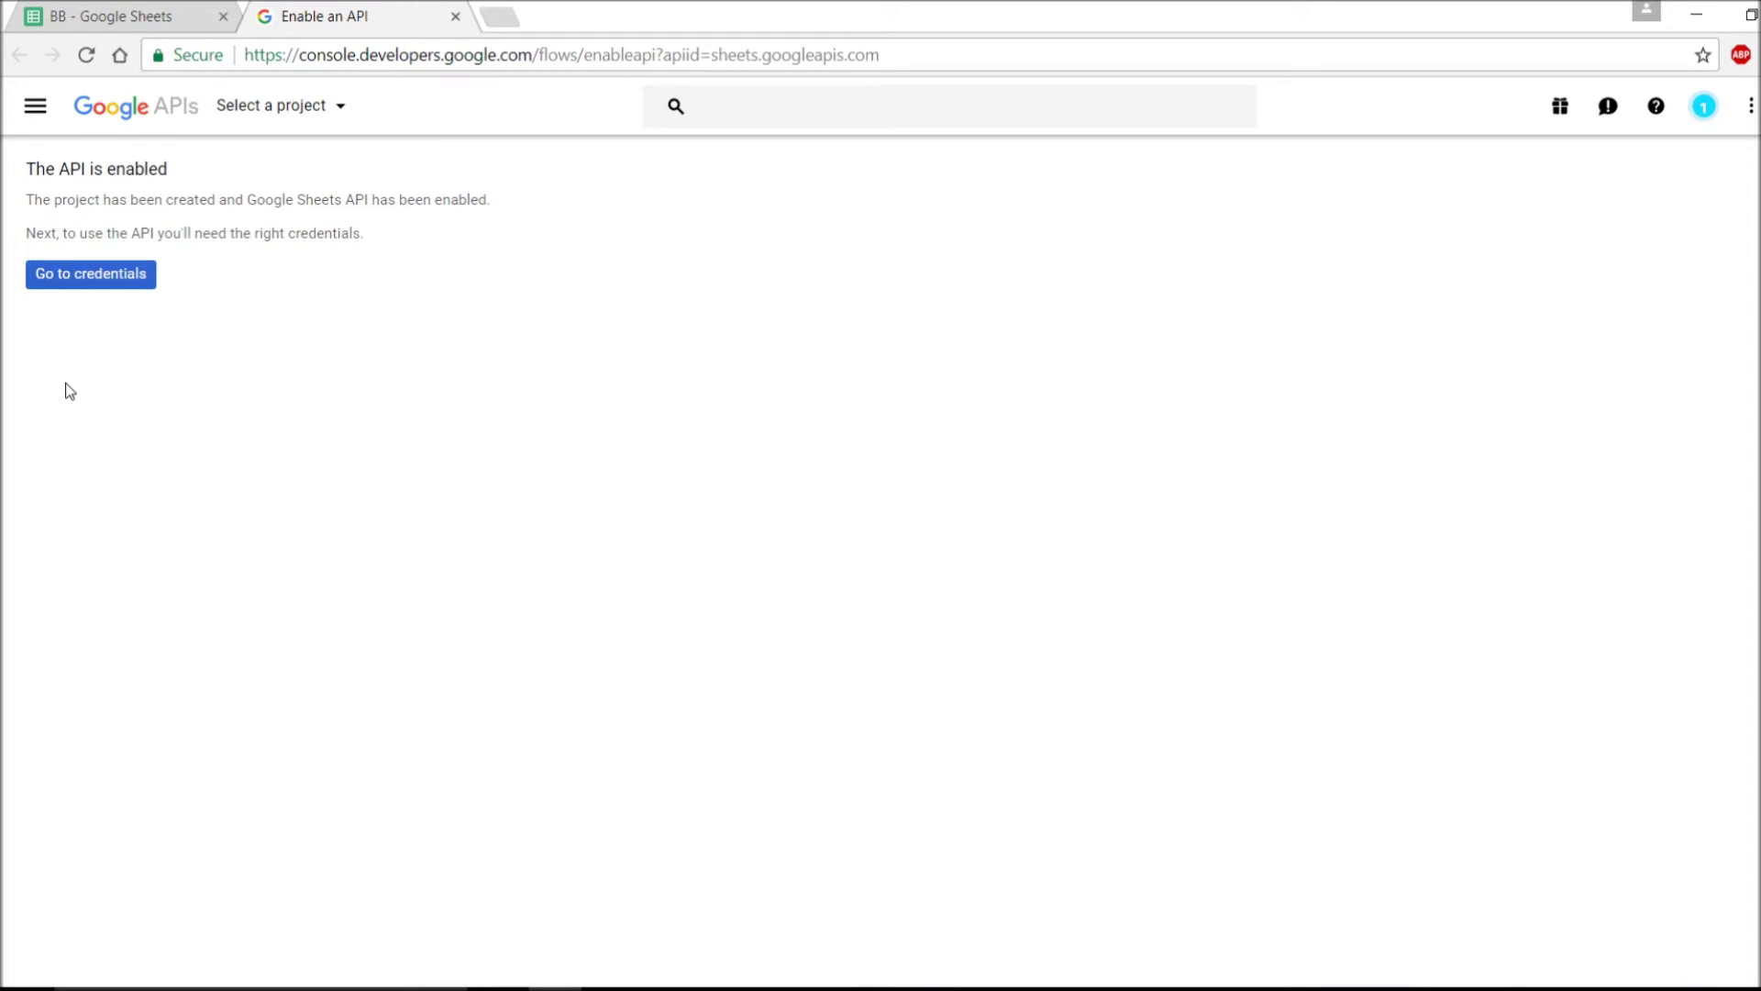
- Continue to the credentials setup for the Google Sheets API project, and visit the API library's search
click(73, 285)
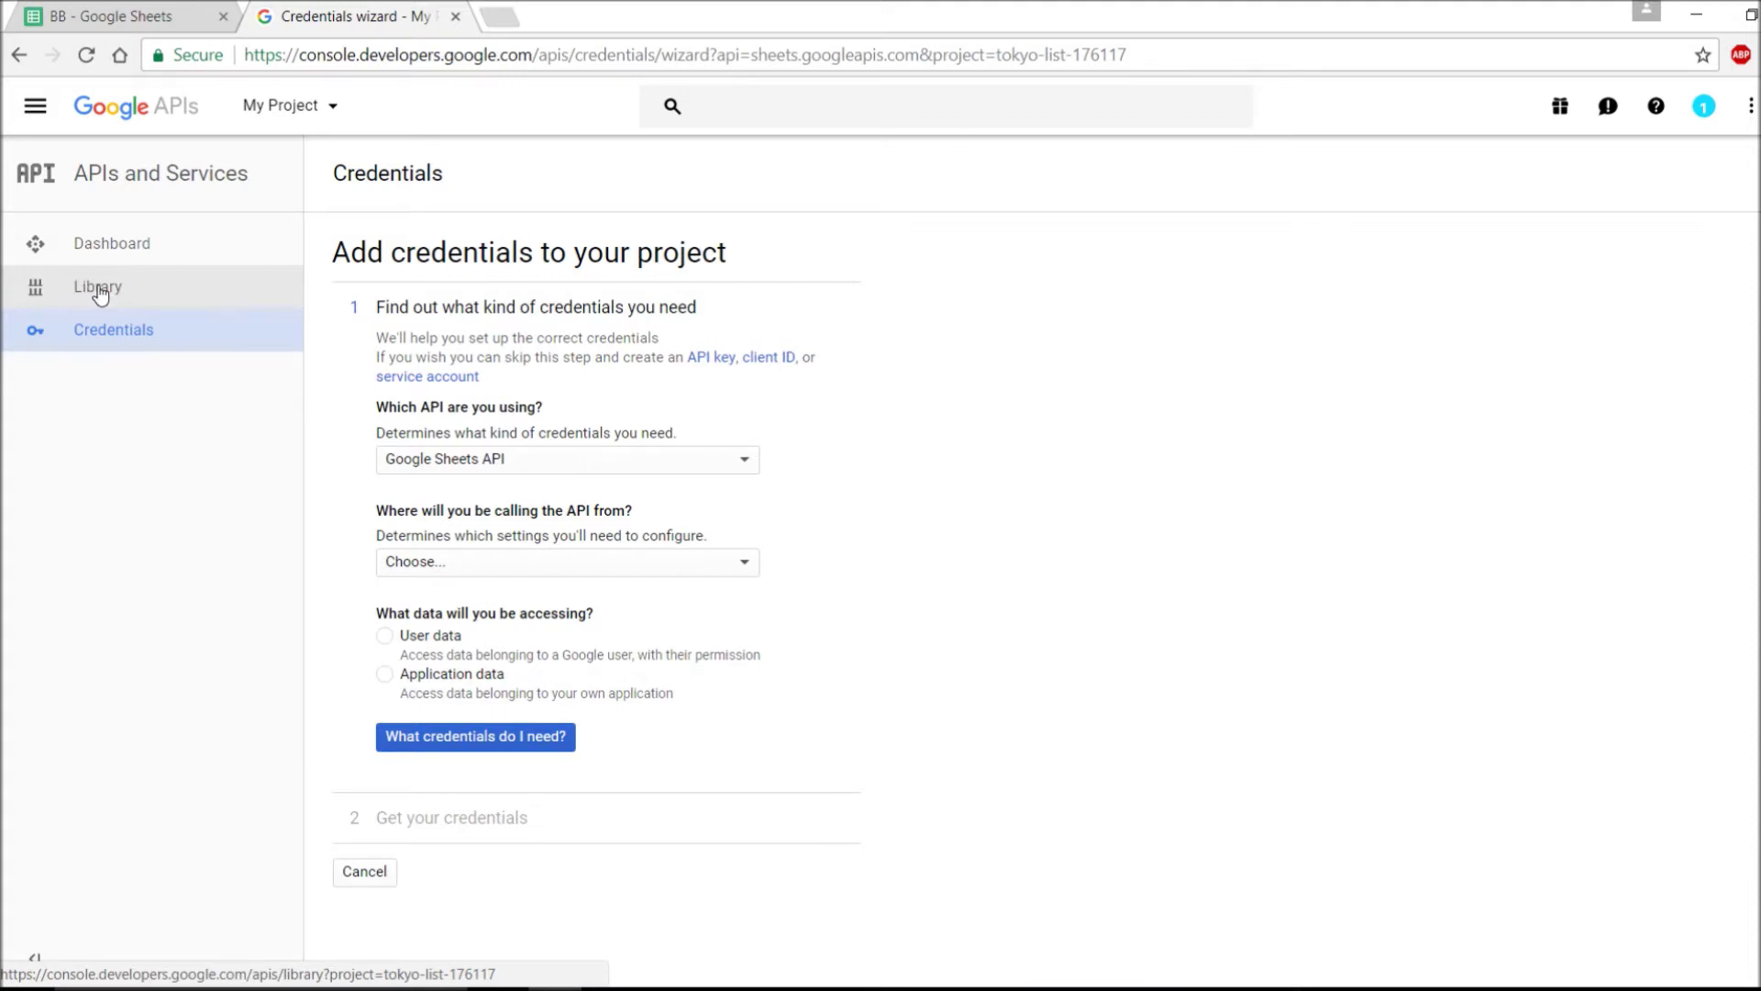
click(74, 289)
click(422, 315)
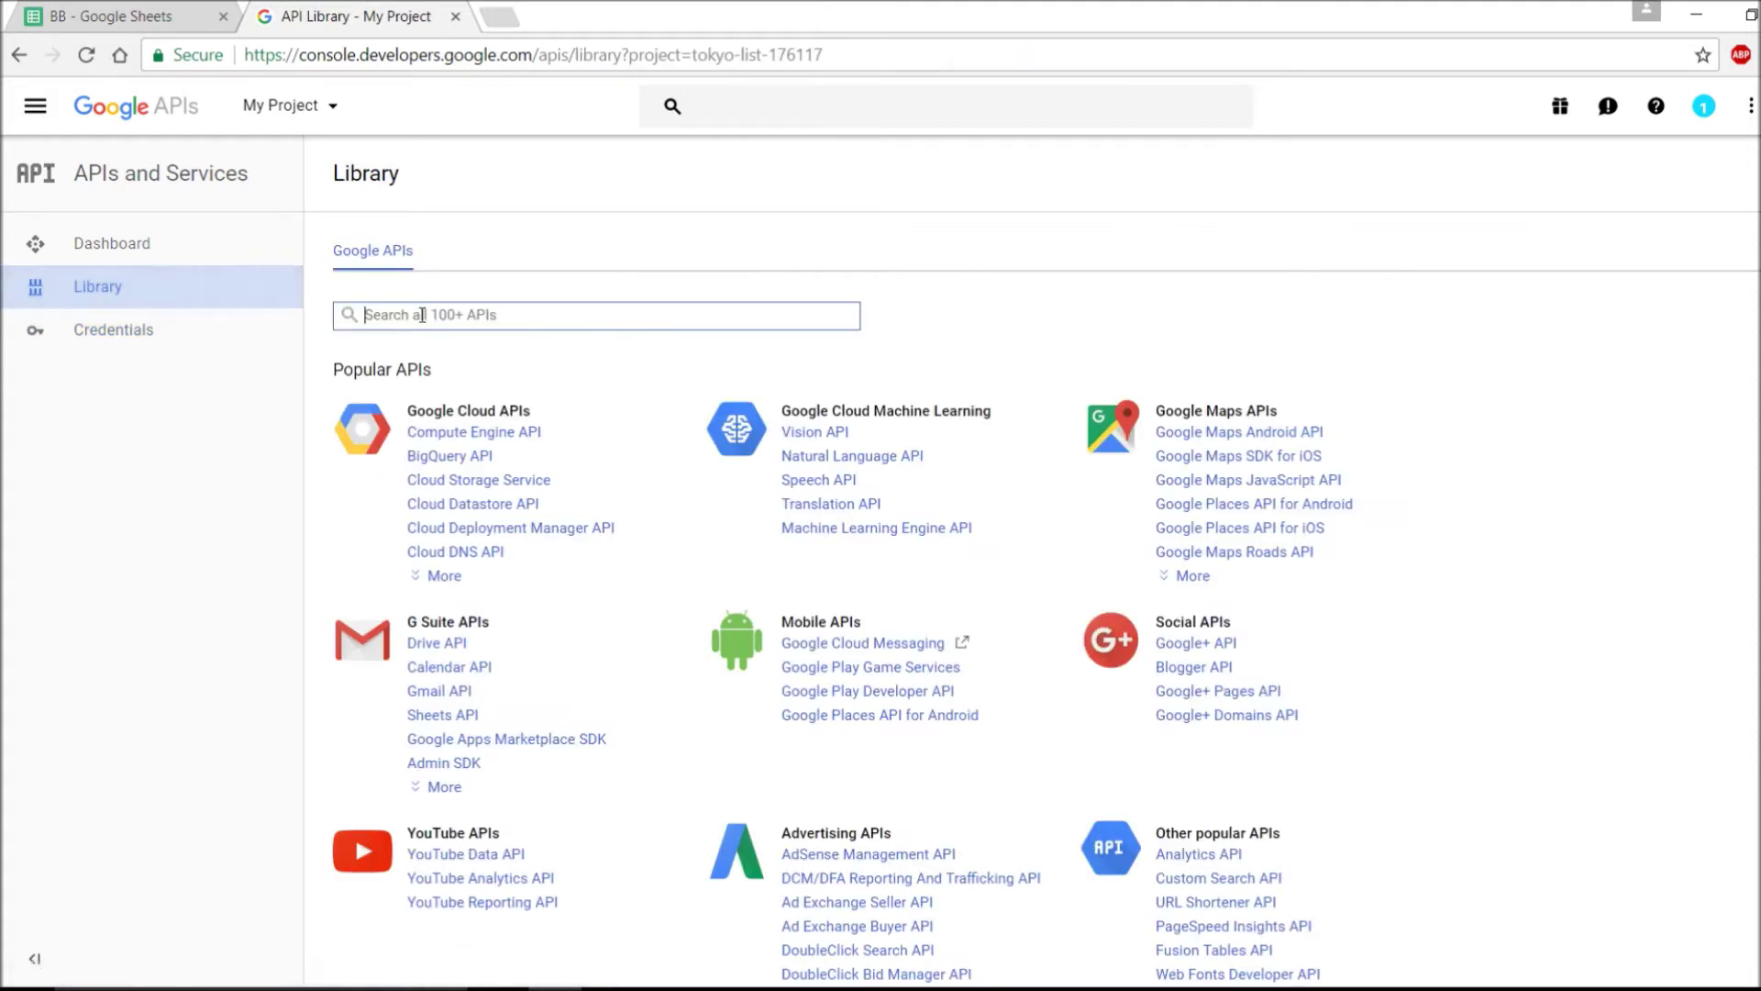
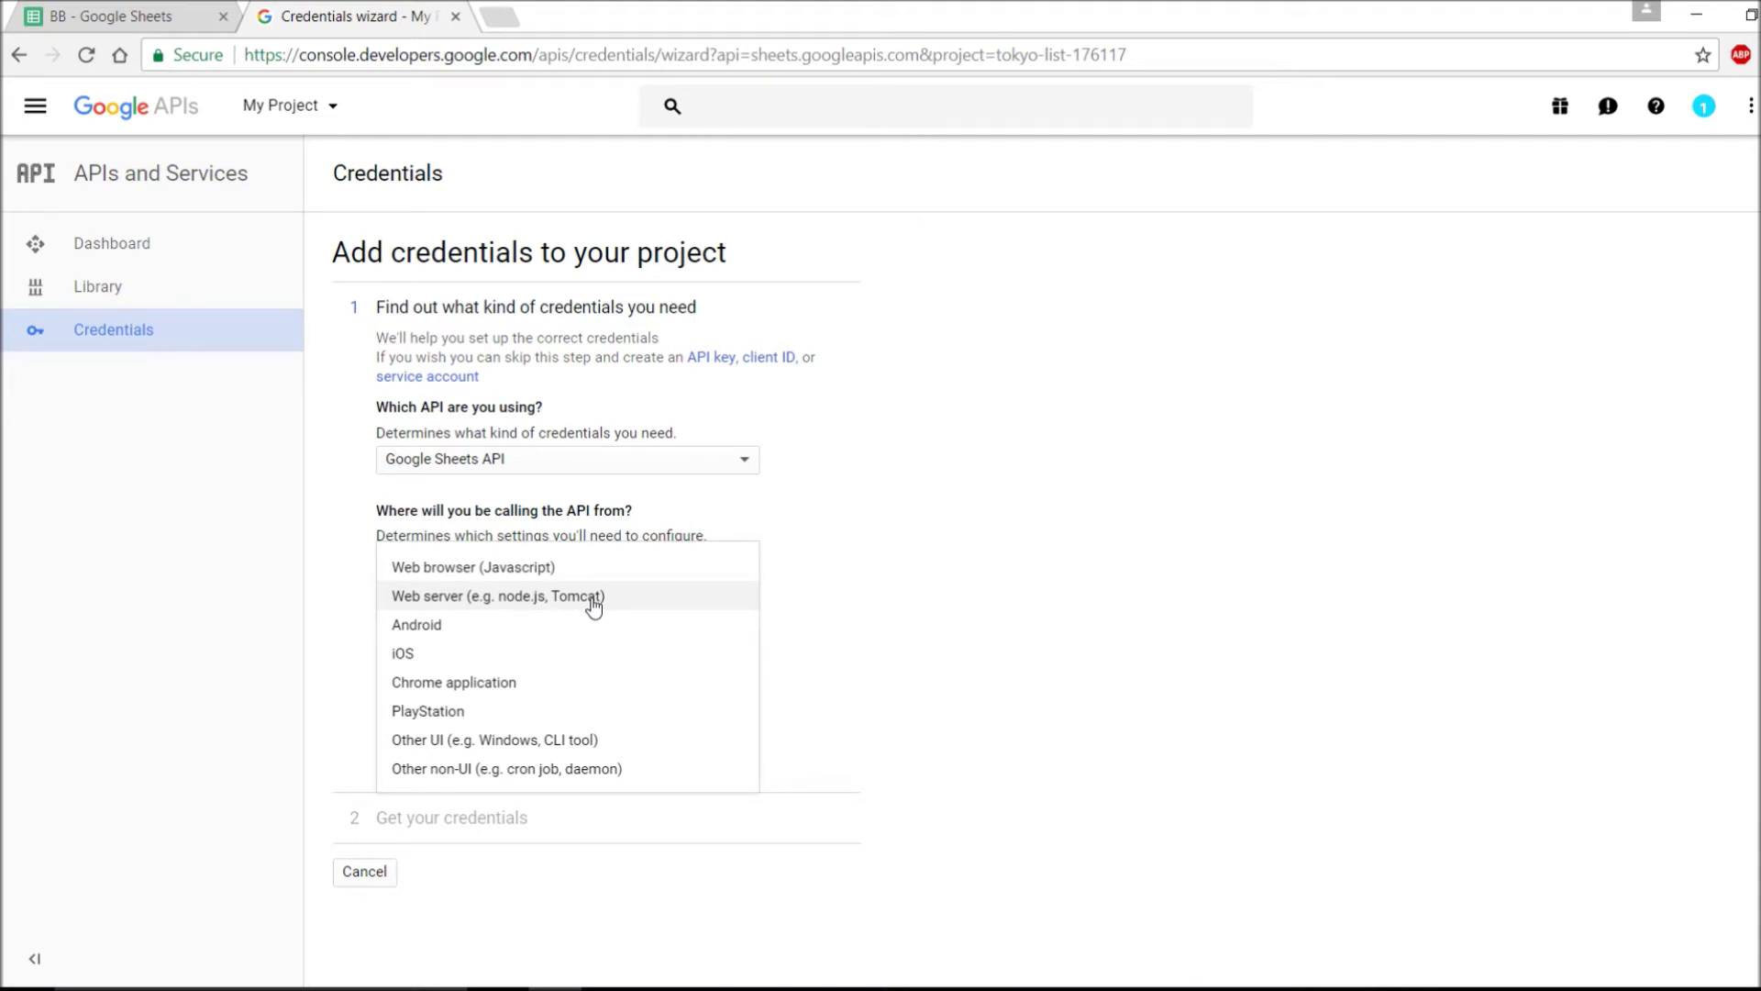
- Request Google Sheets API credentials for a web server accessing application data, without App Engine or Compute Engine
click(592, 597)
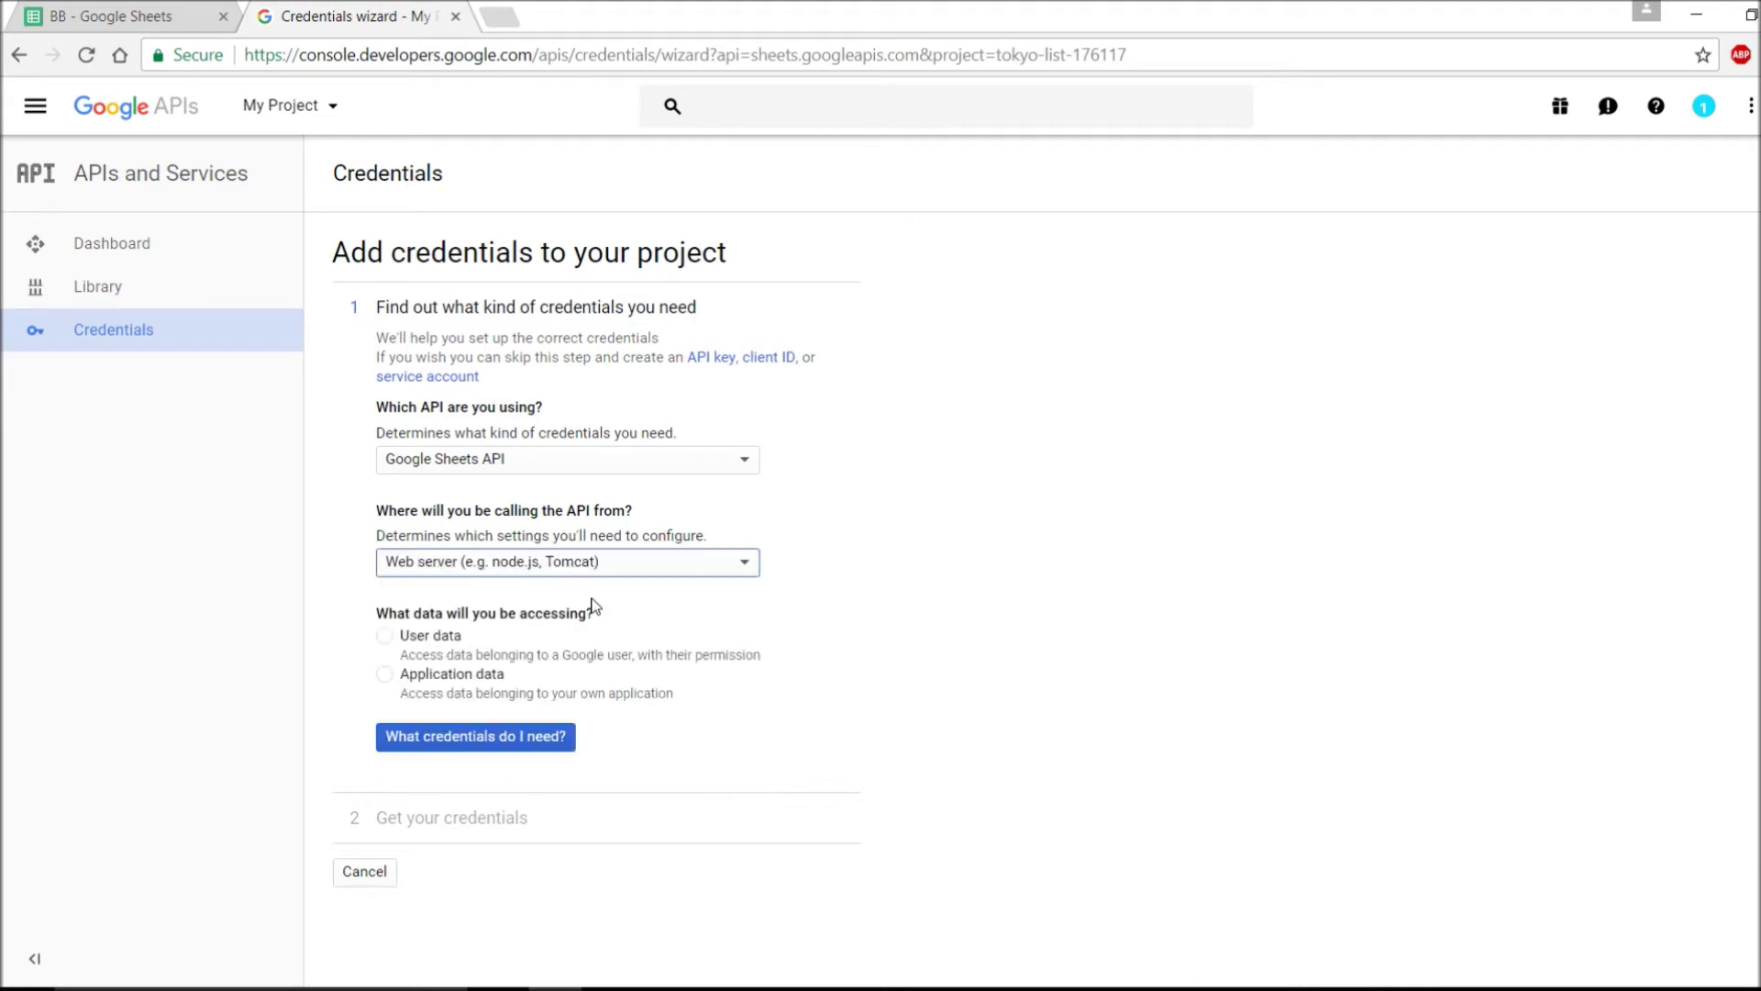
click(384, 678)
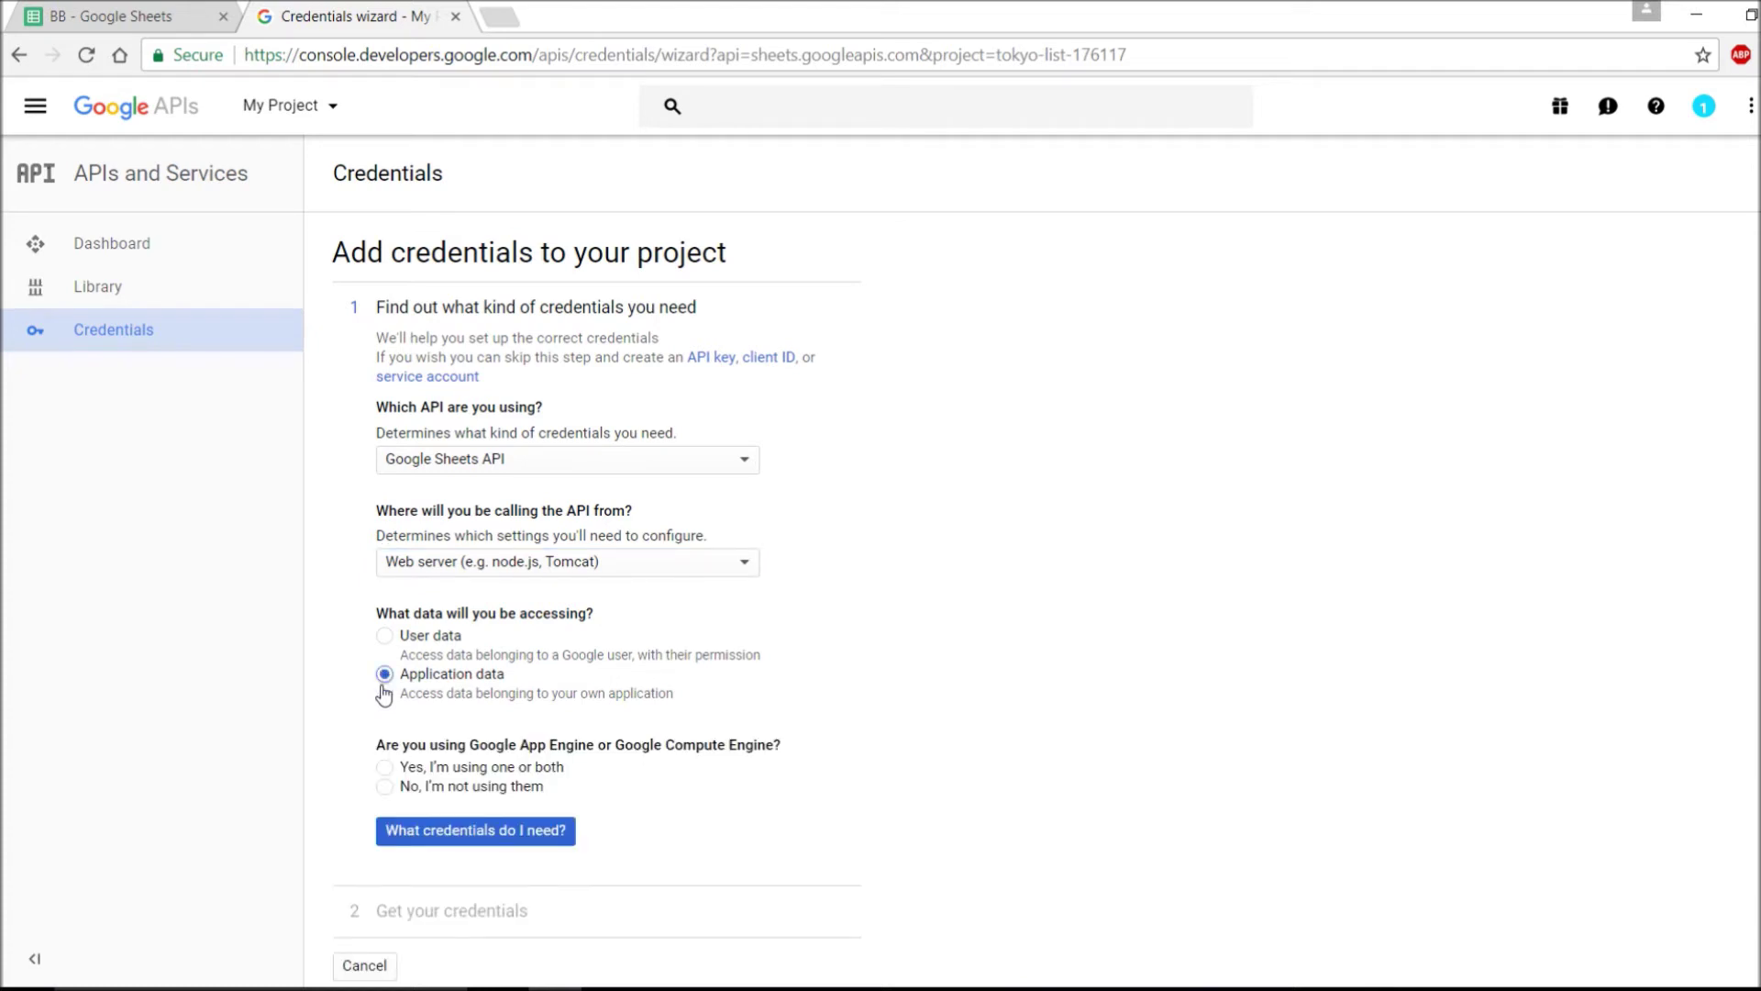
click(400, 791)
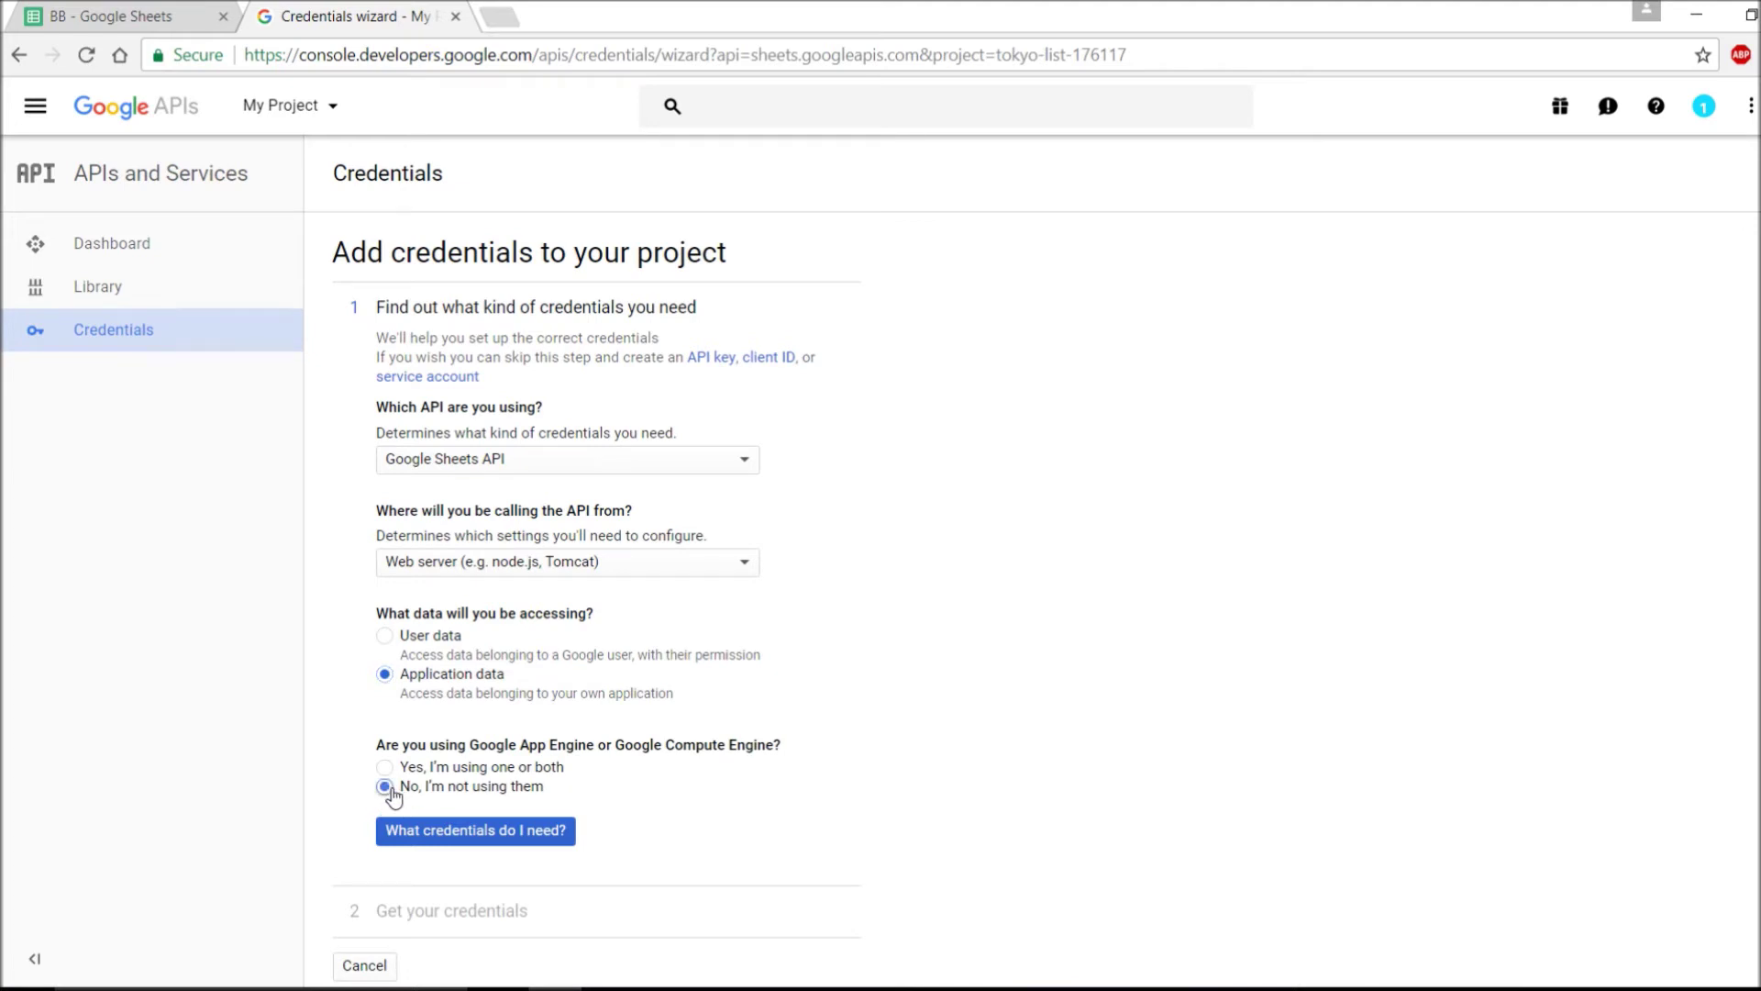
click(475, 831)
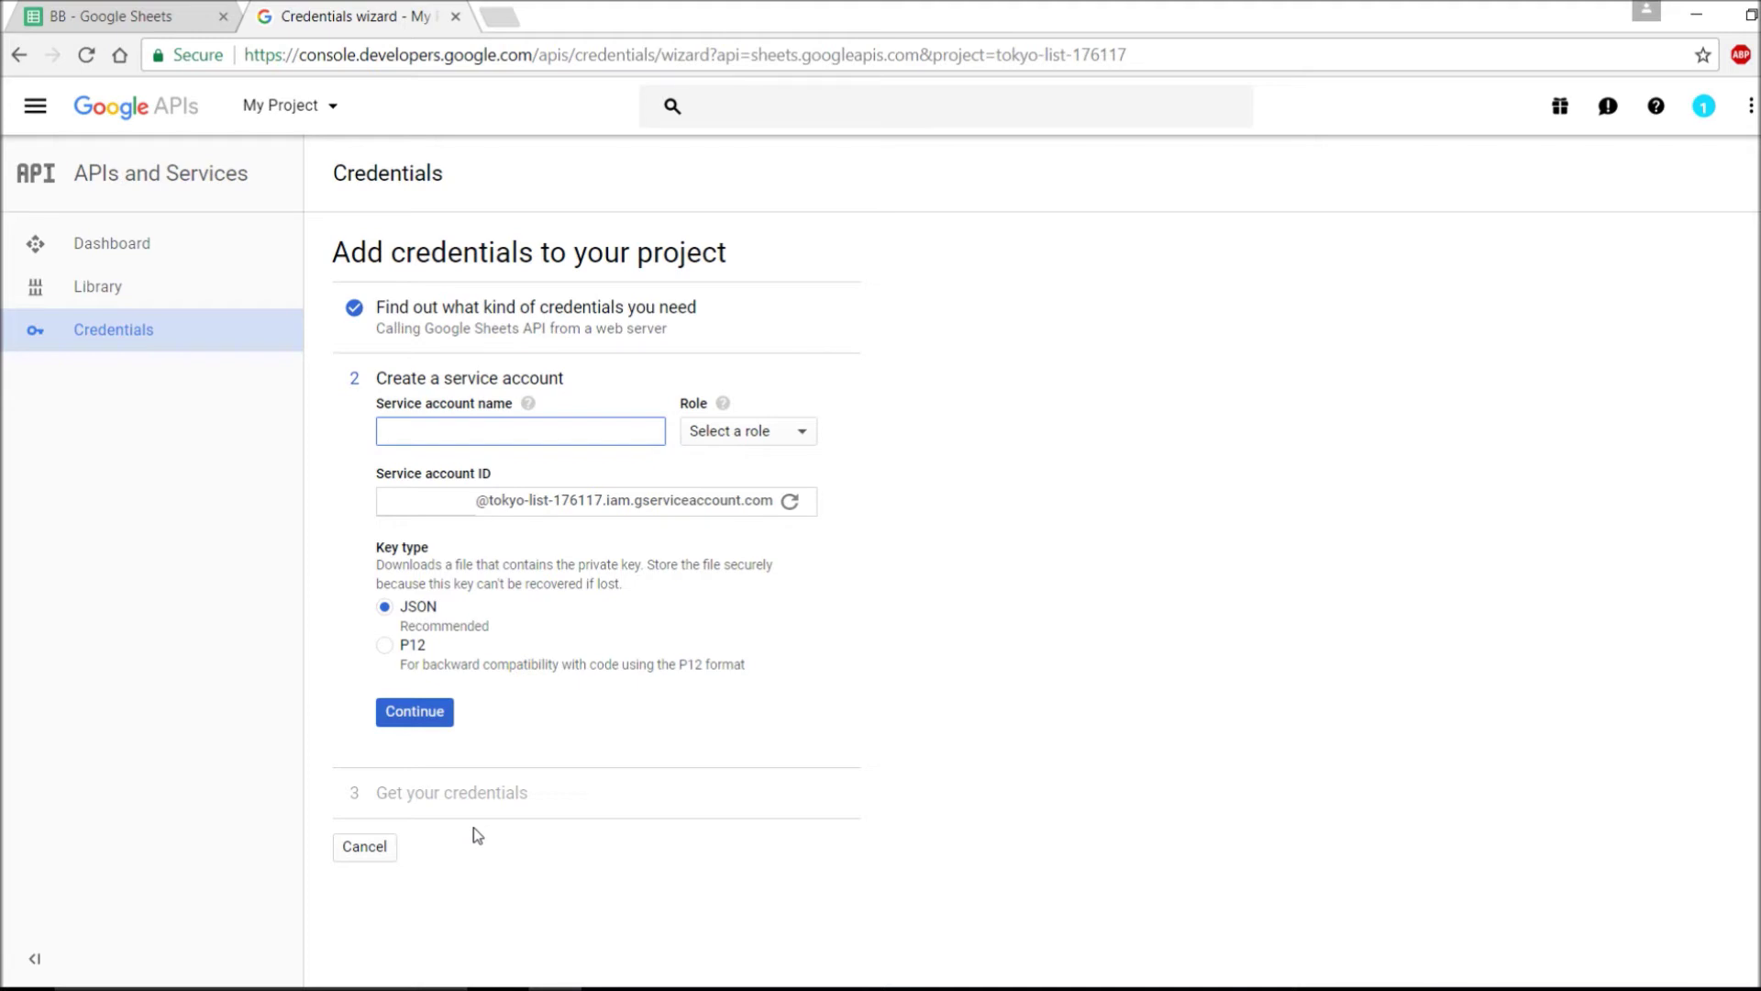
- Name the service account Analysed with a JSON key, and assign it the Project Editor role
text(Analysed)
click(420, 712)
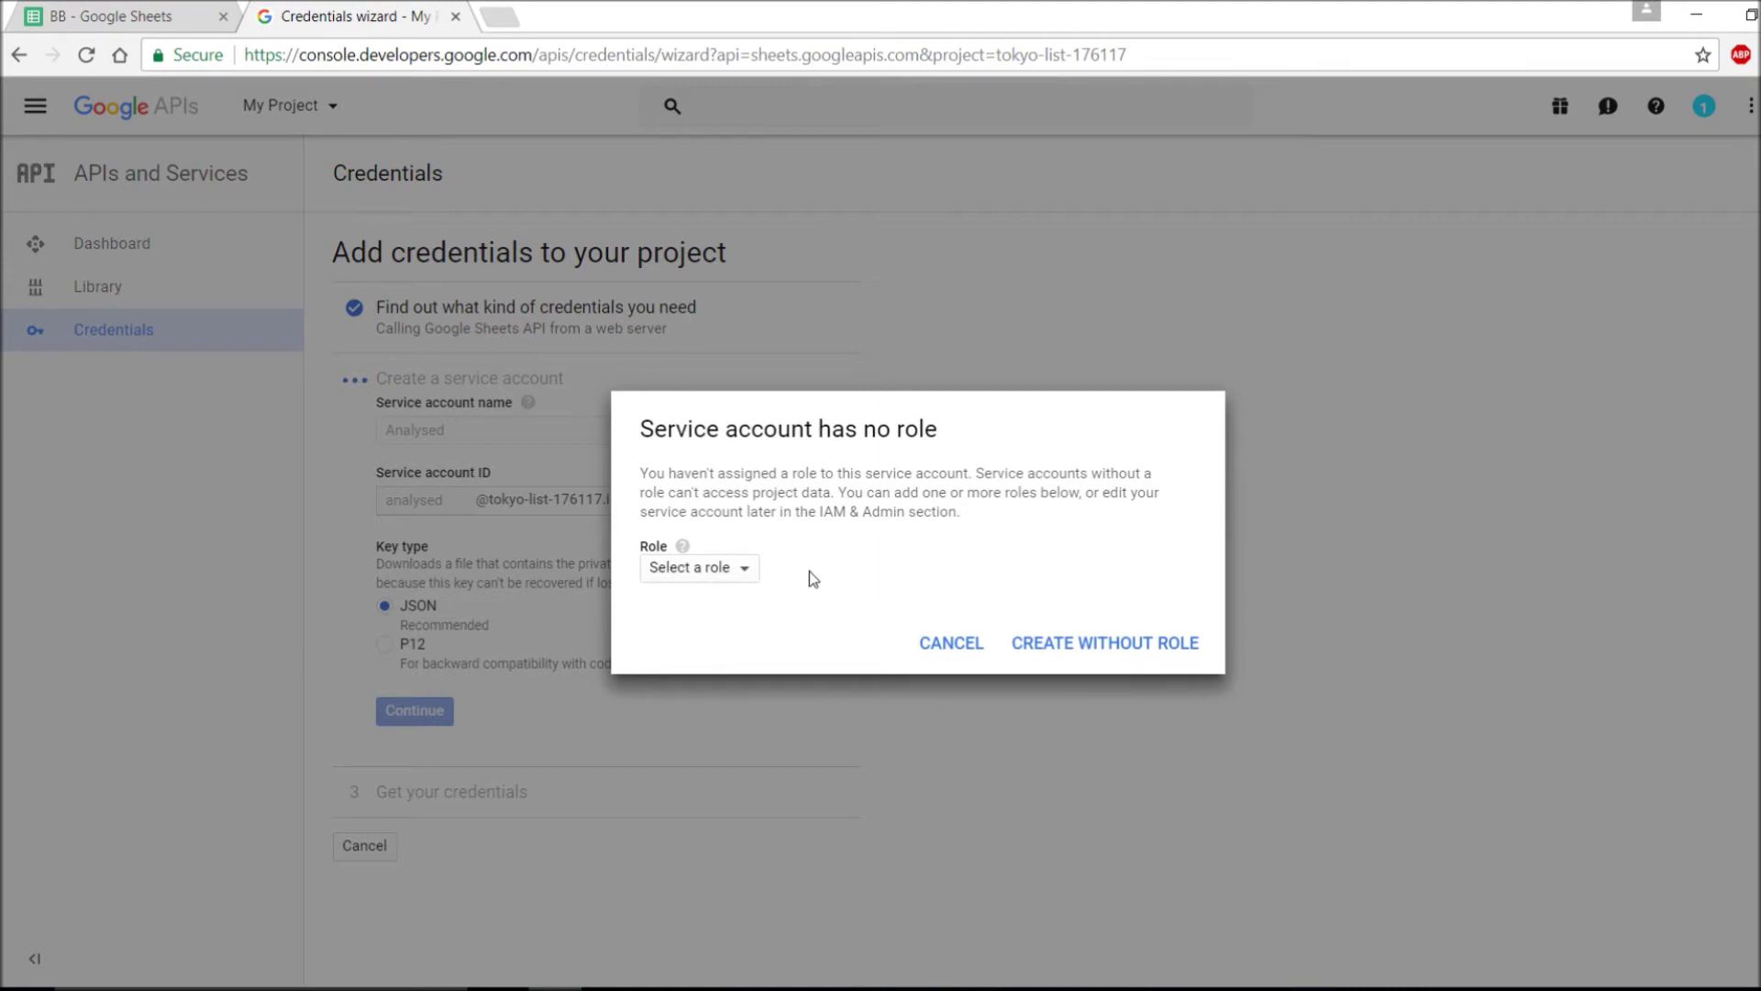
click(743, 569)
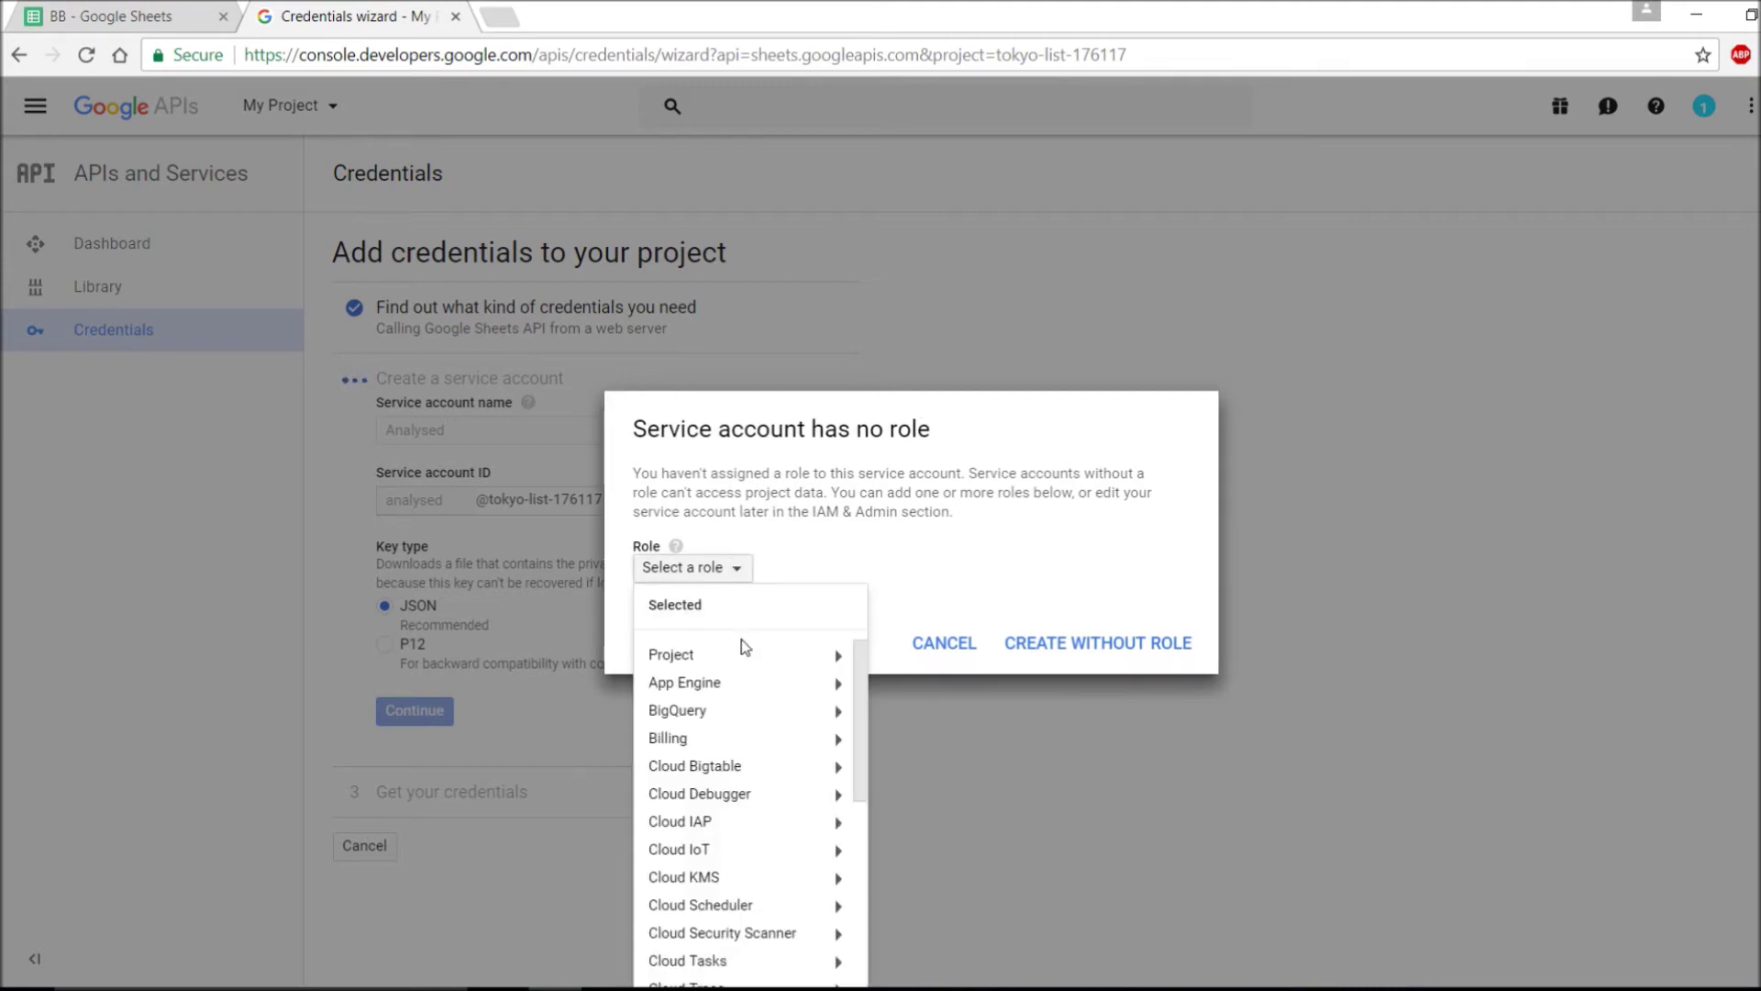
mouse_move(779, 656)
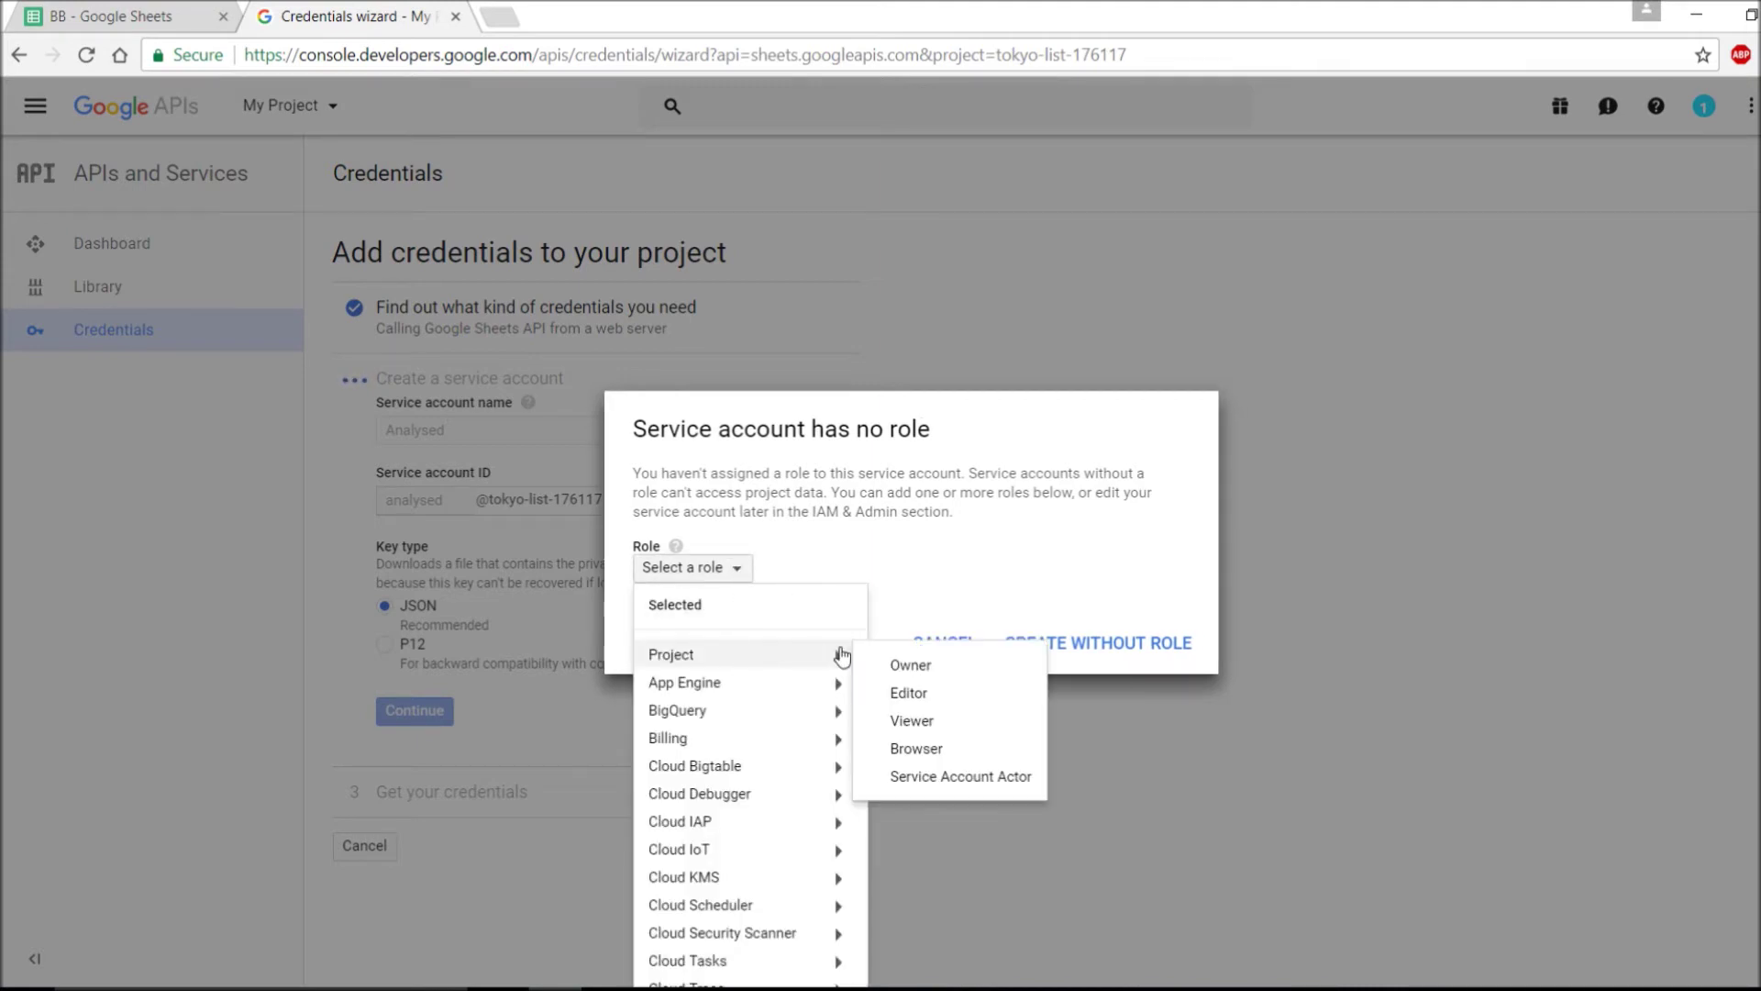
click(931, 694)
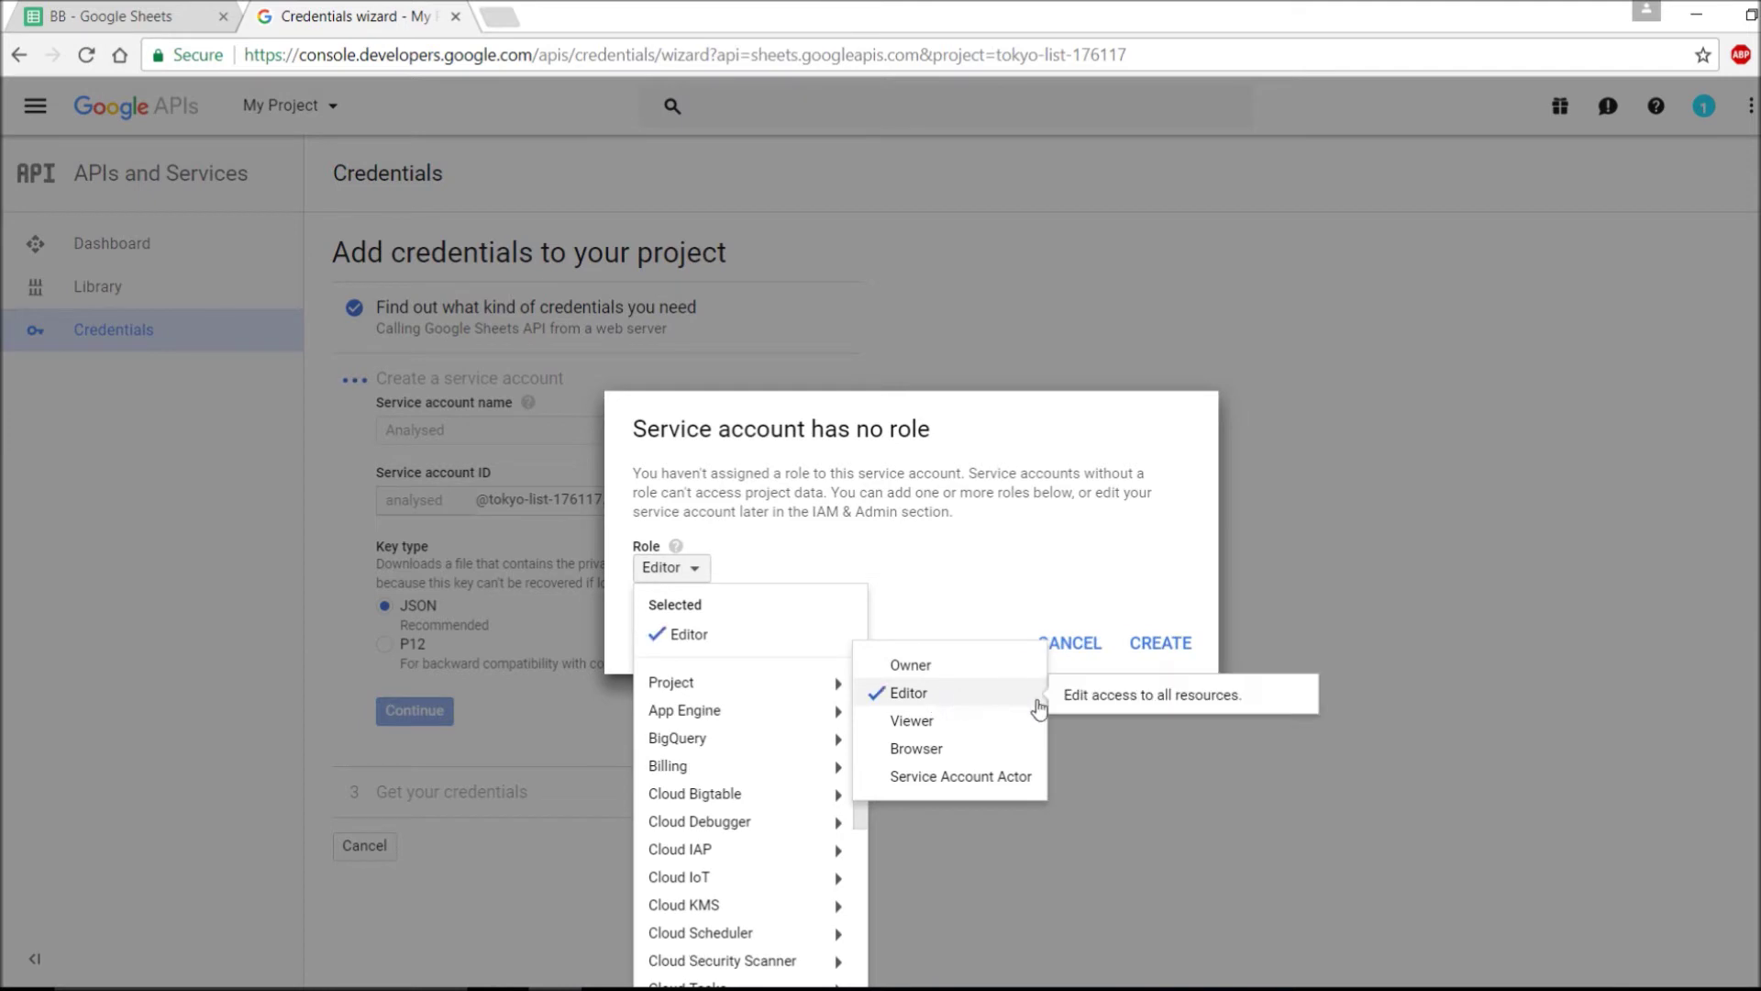
click(1215, 849)
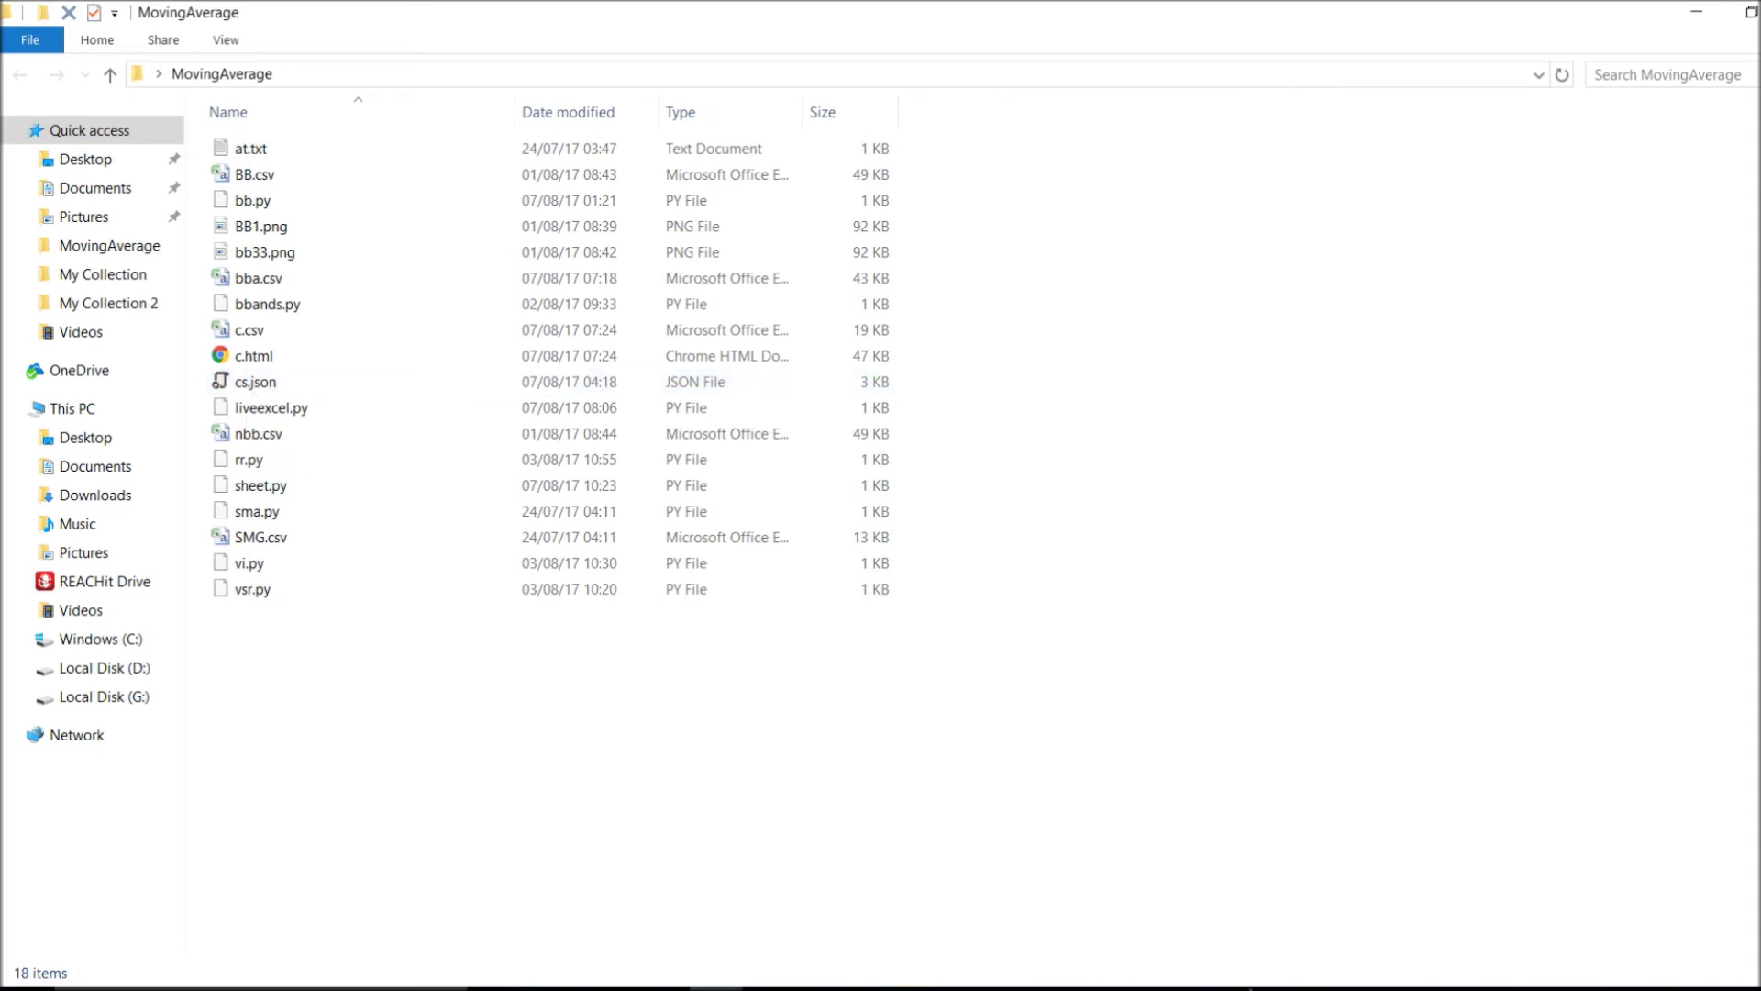
- Check the key file referenced in sheet.py, and open cs.json from the MovingAverage folder in Notepad++
mouse_move(1249, 983)
click(1234, 943)
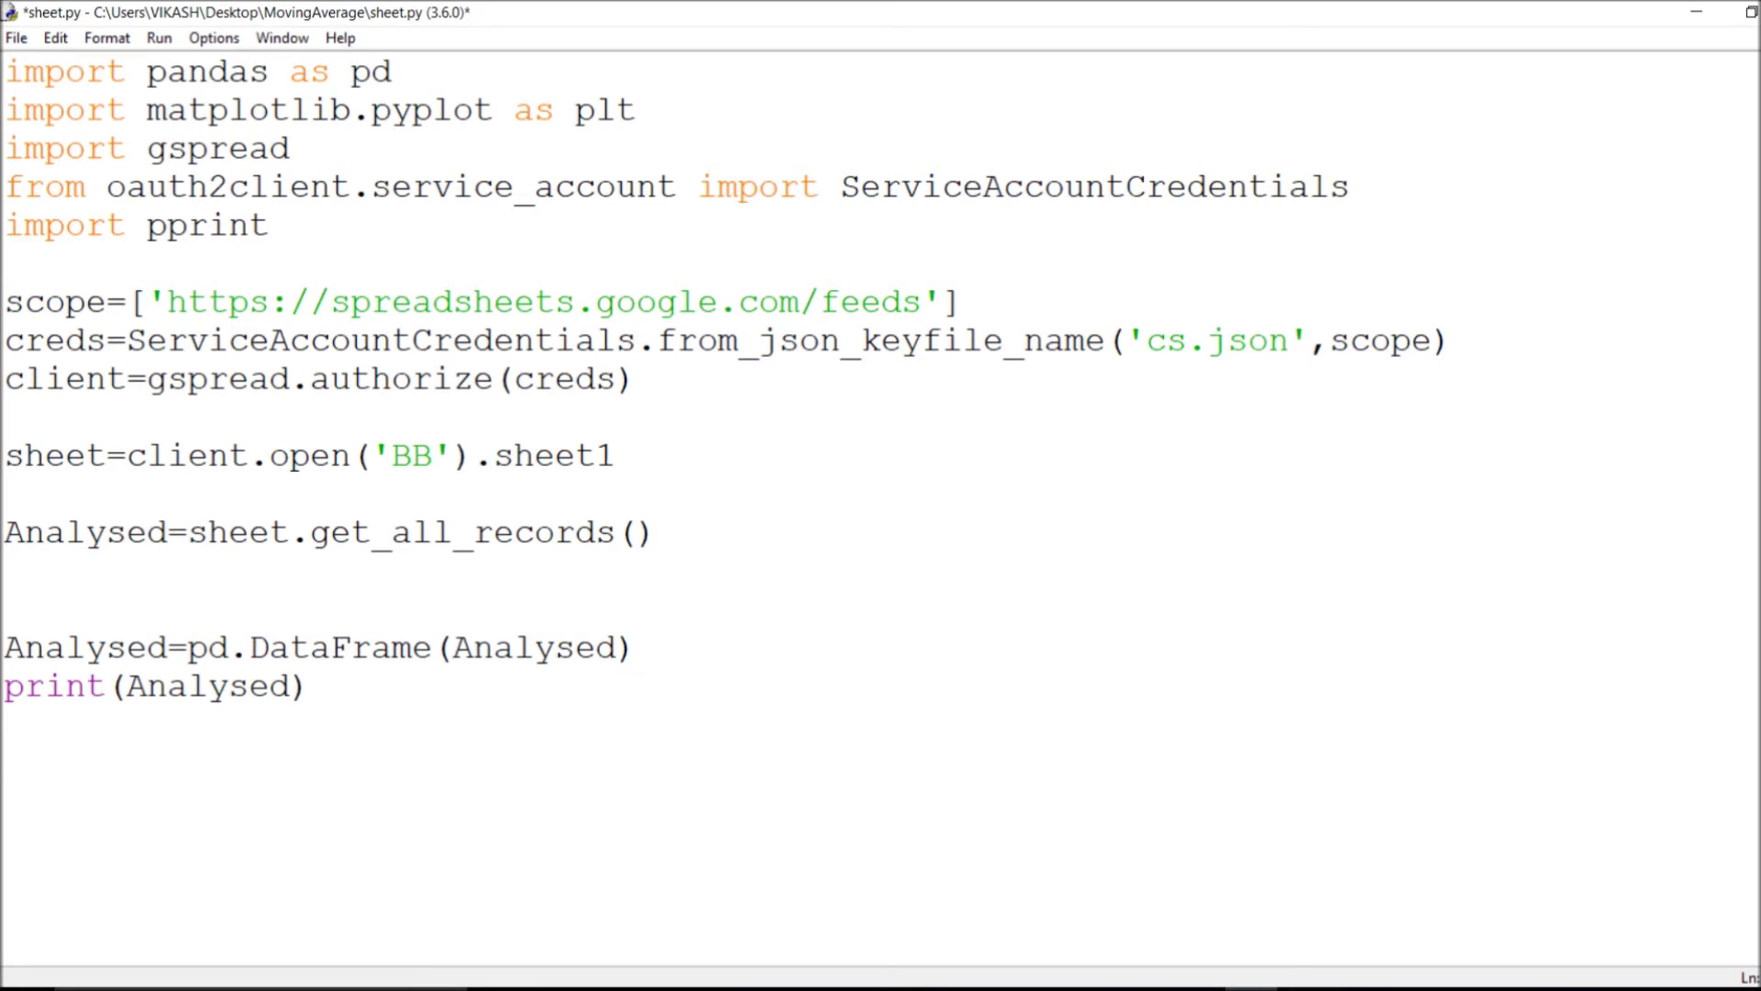
key(alt+Tab)
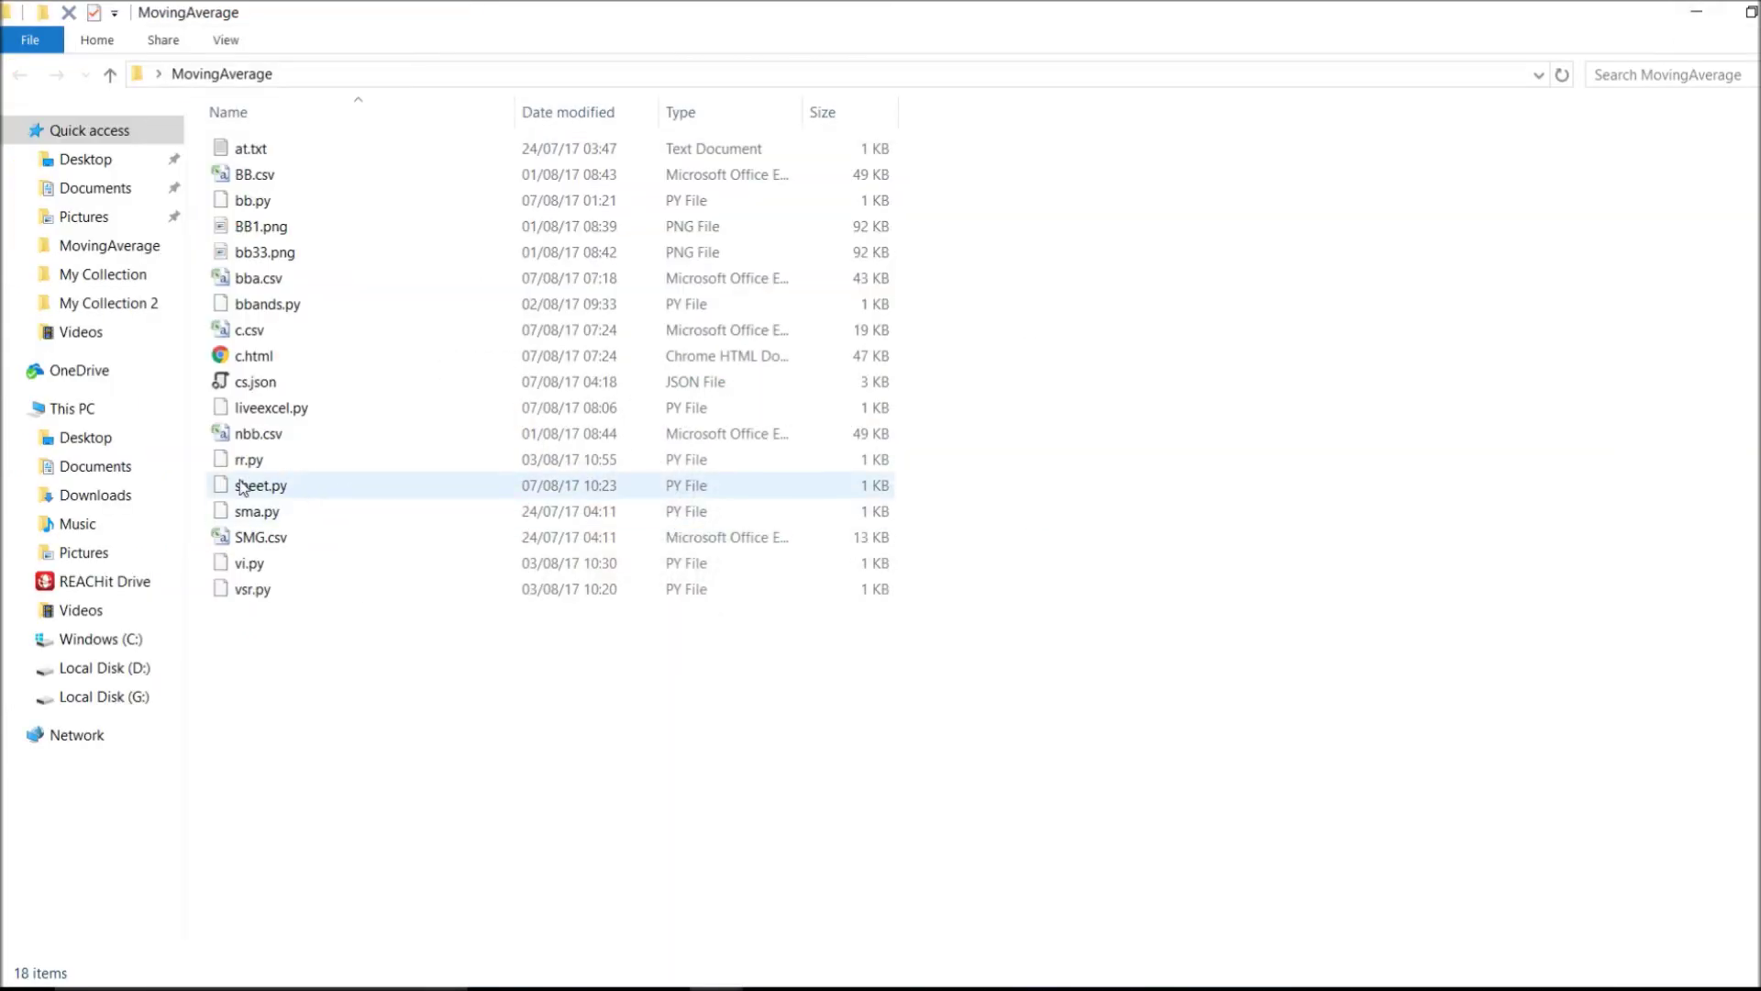
click(251, 384)
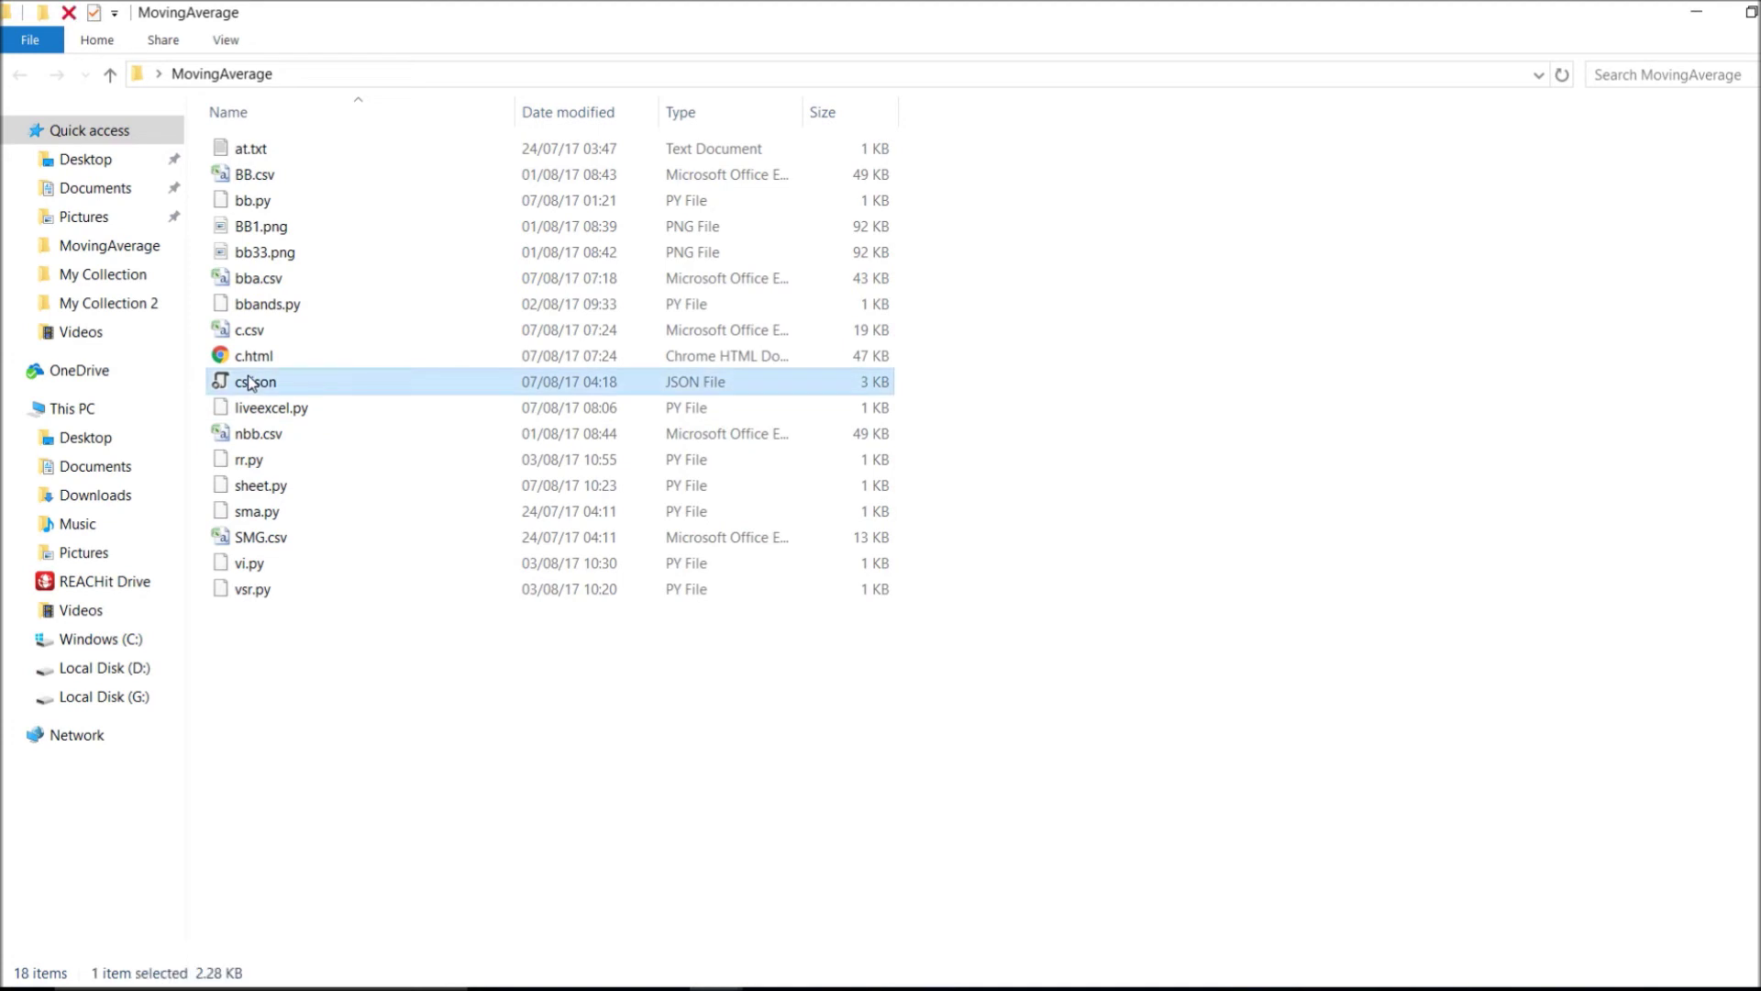
right_click(250, 376)
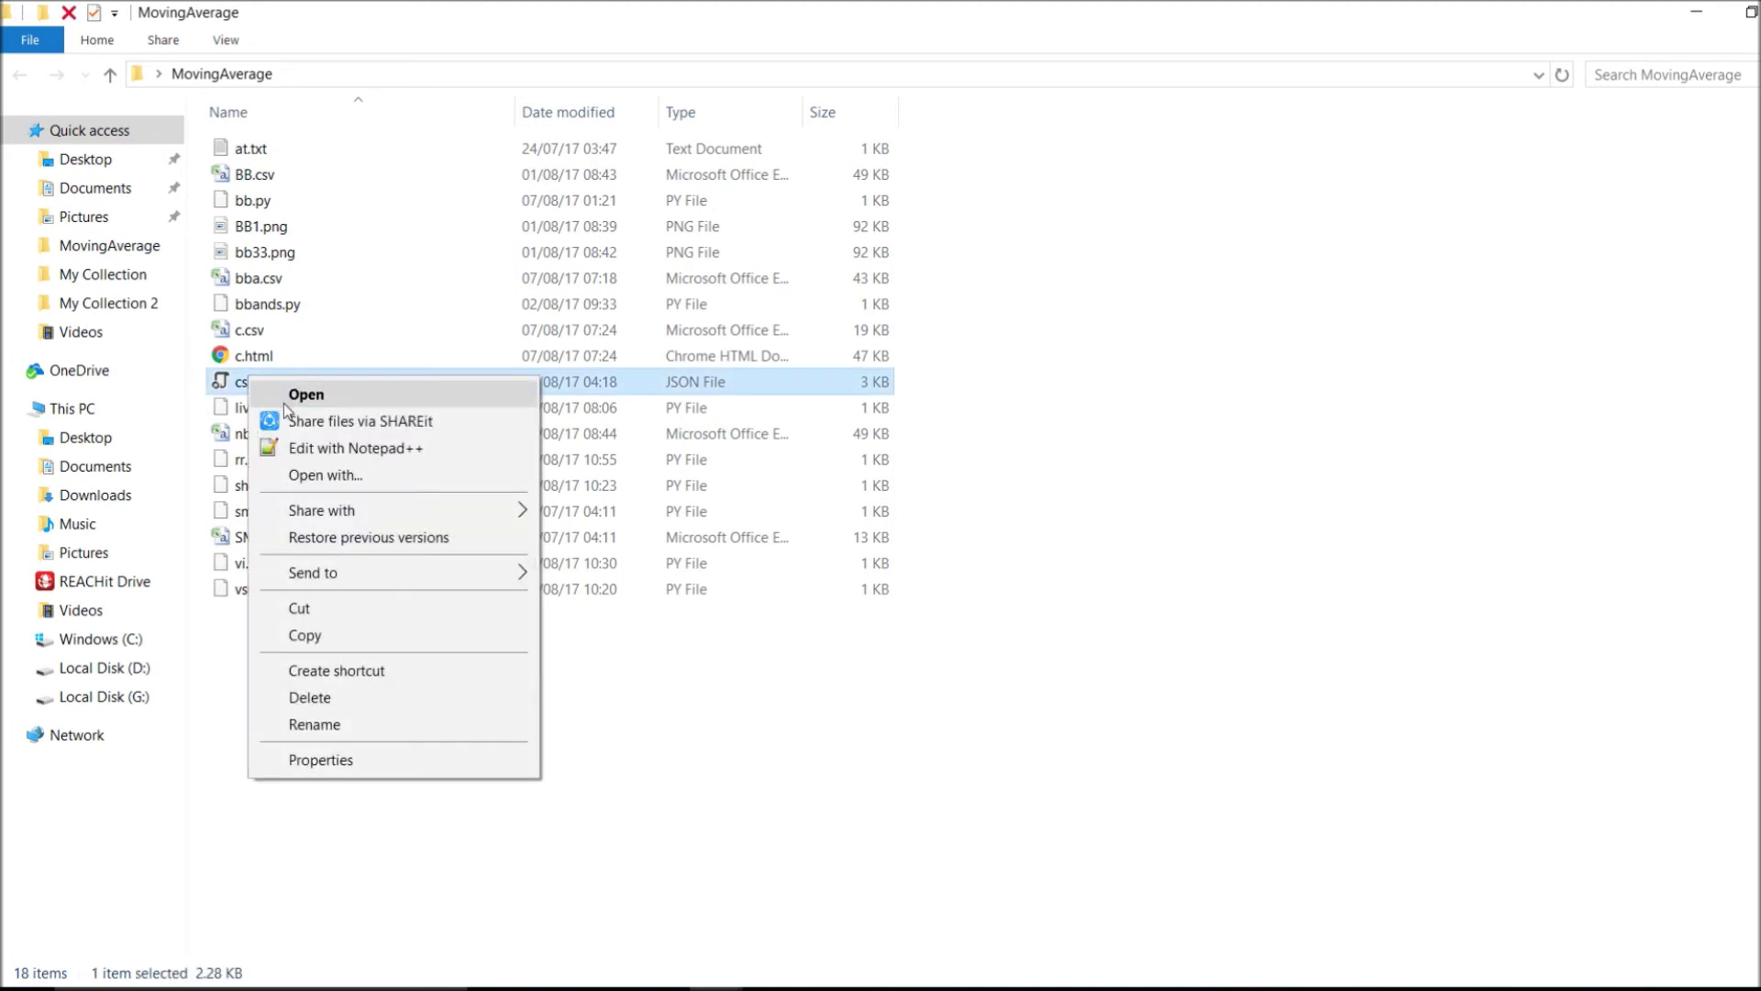
click(304, 449)
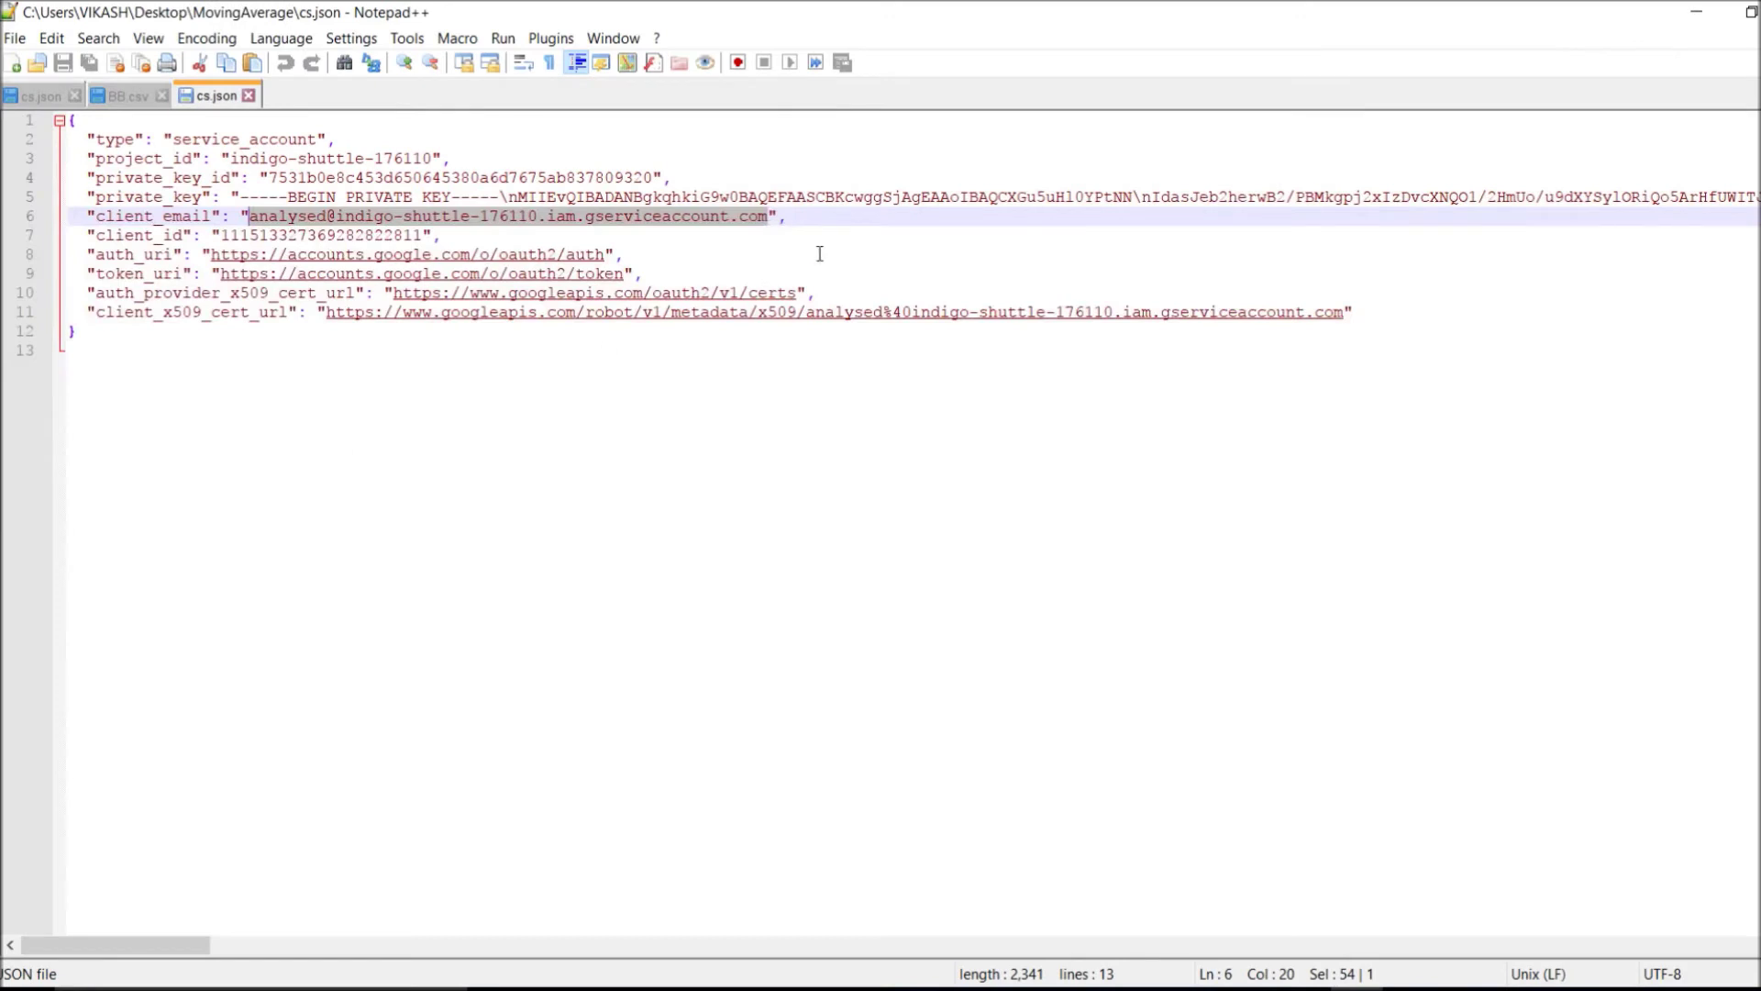
- Copy the service account's client_email value from cs.json and minimise the editor
click(875, 247)
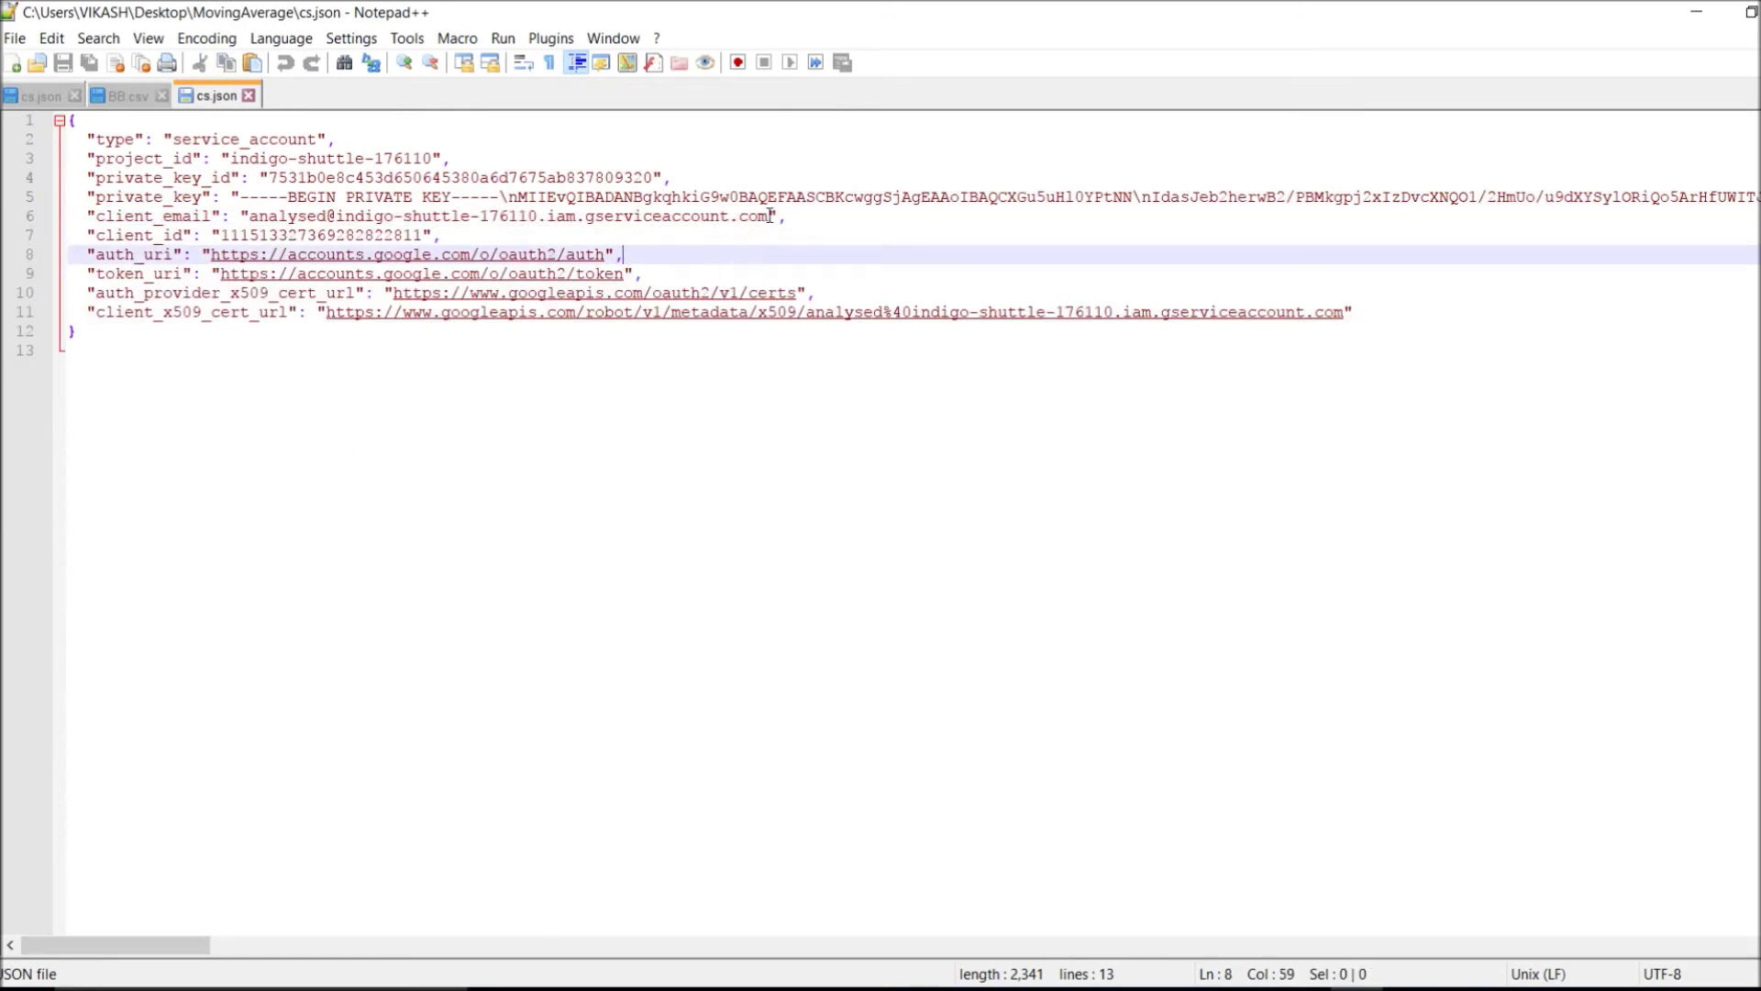
drag(770, 216, 249, 212)
key(ctrl+c)
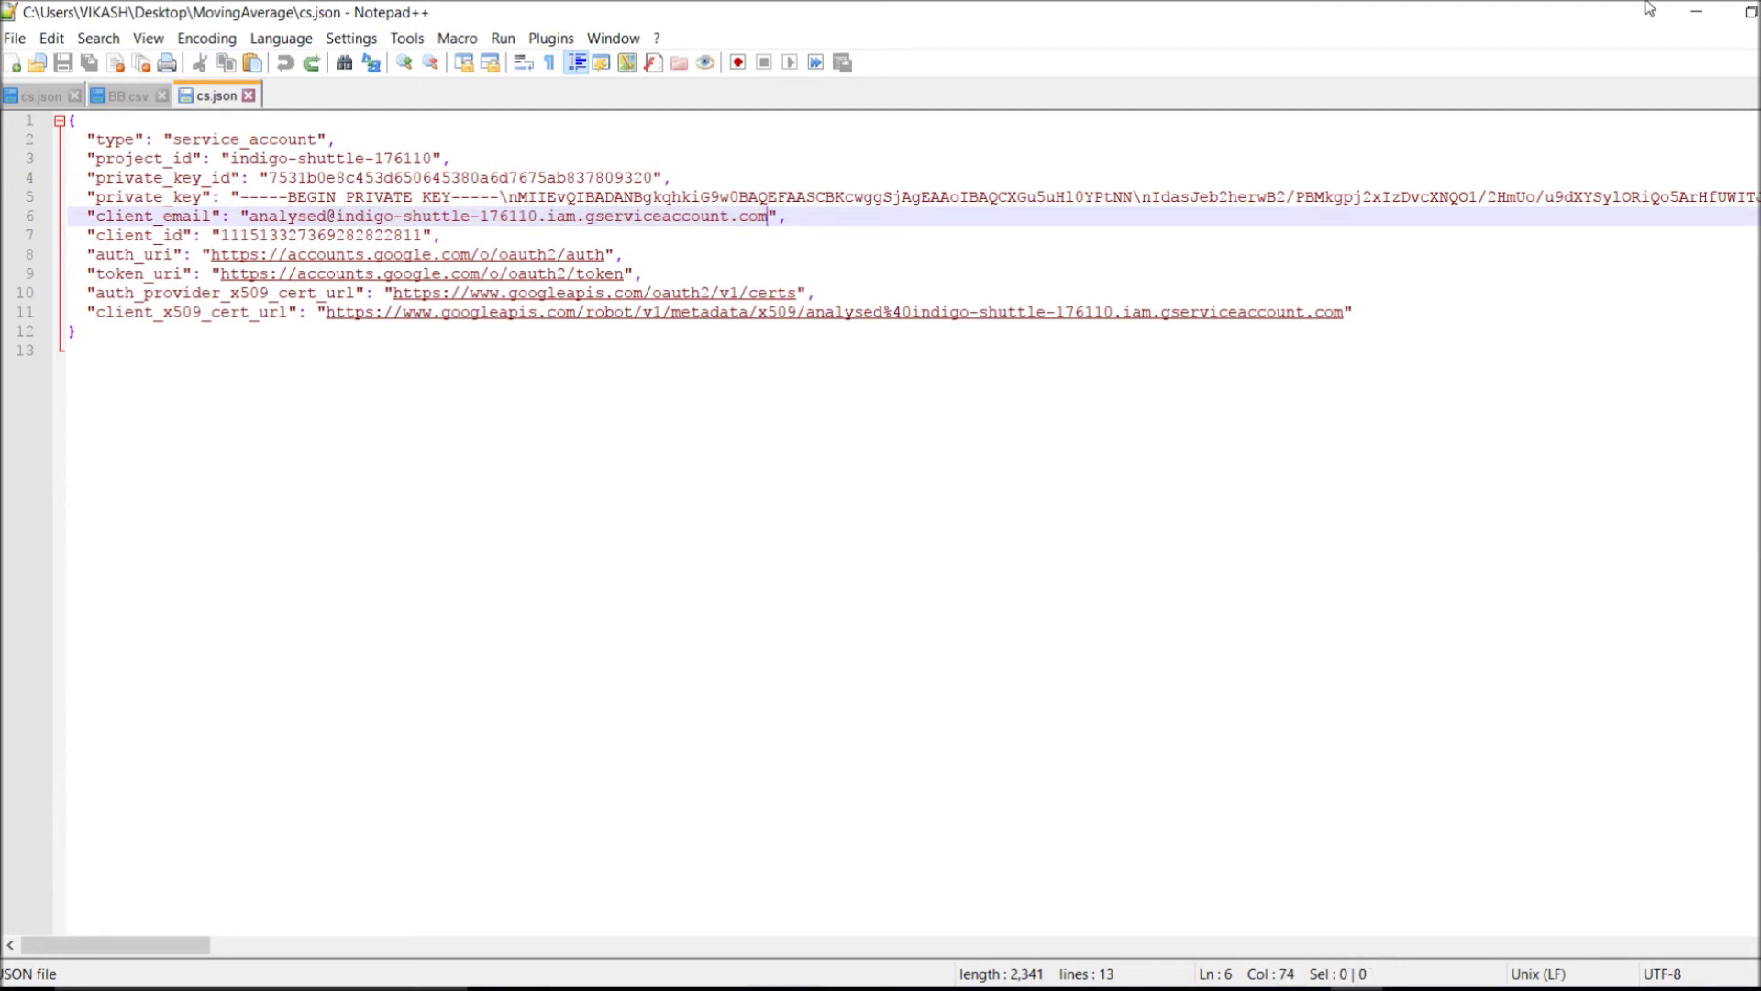
click(1696, 11)
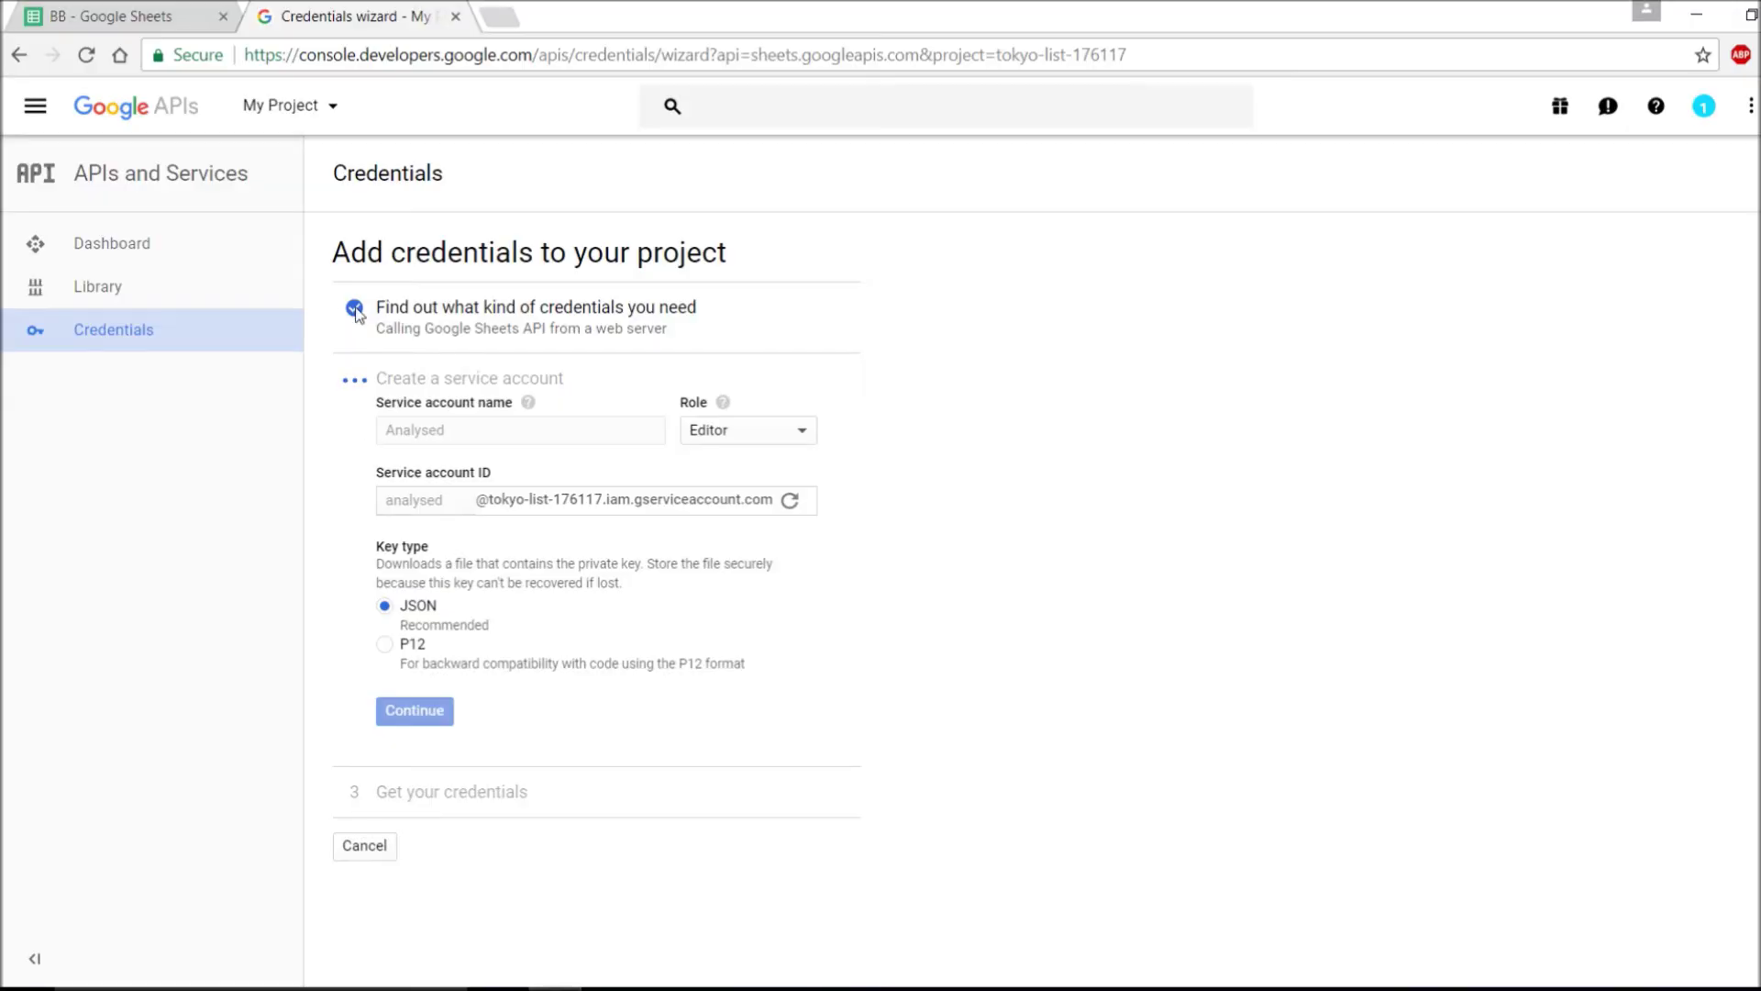
- Share the BB spreadsheet in Google Sheets with the copied service account e-mail, granting edit access
click(138, 17)
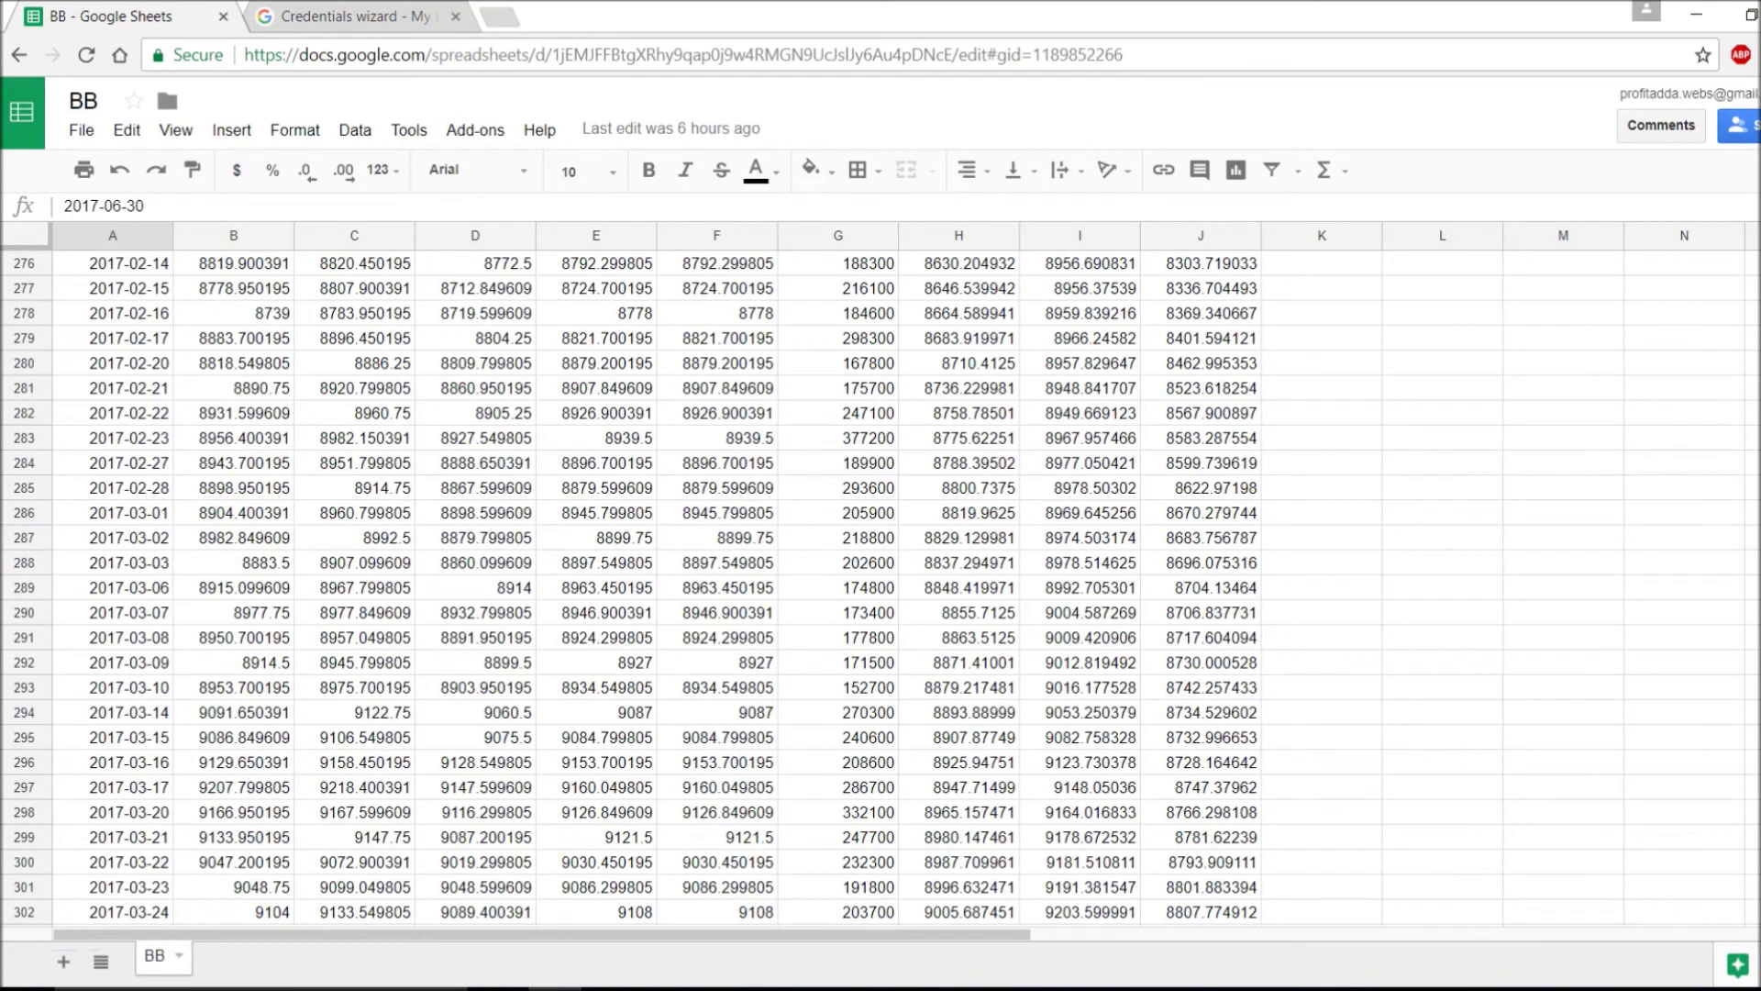
click(1754, 133)
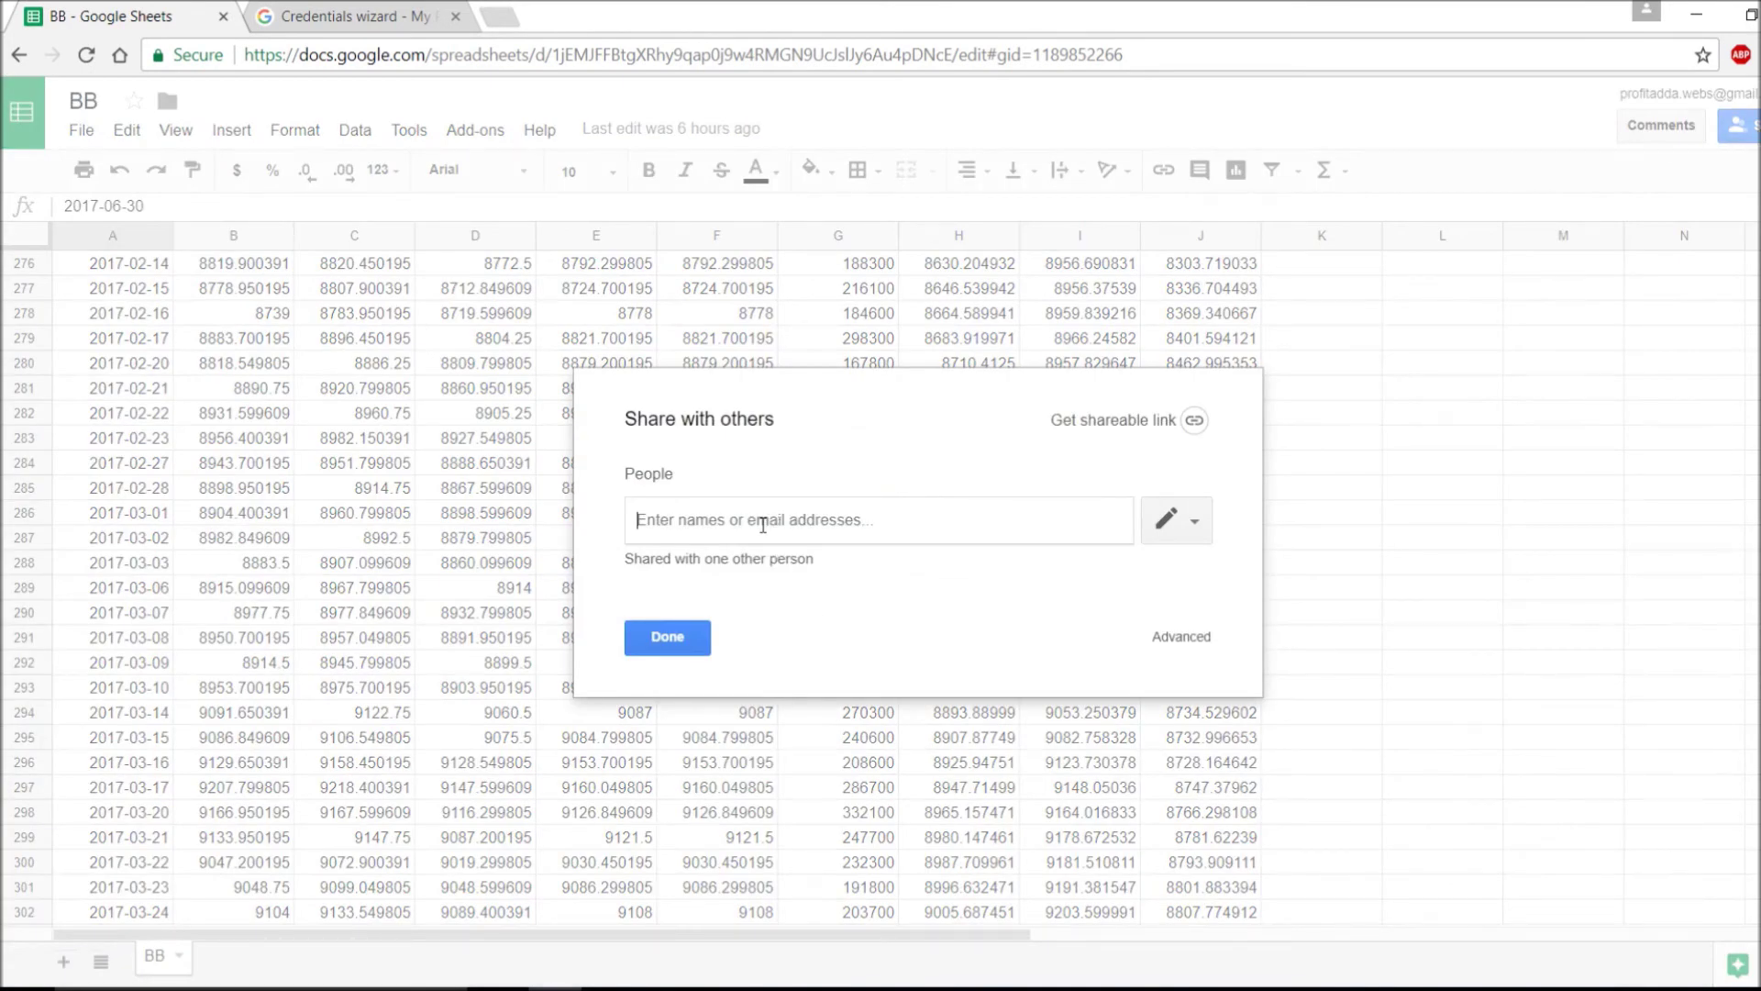
key(ctrl+v)
click(670, 805)
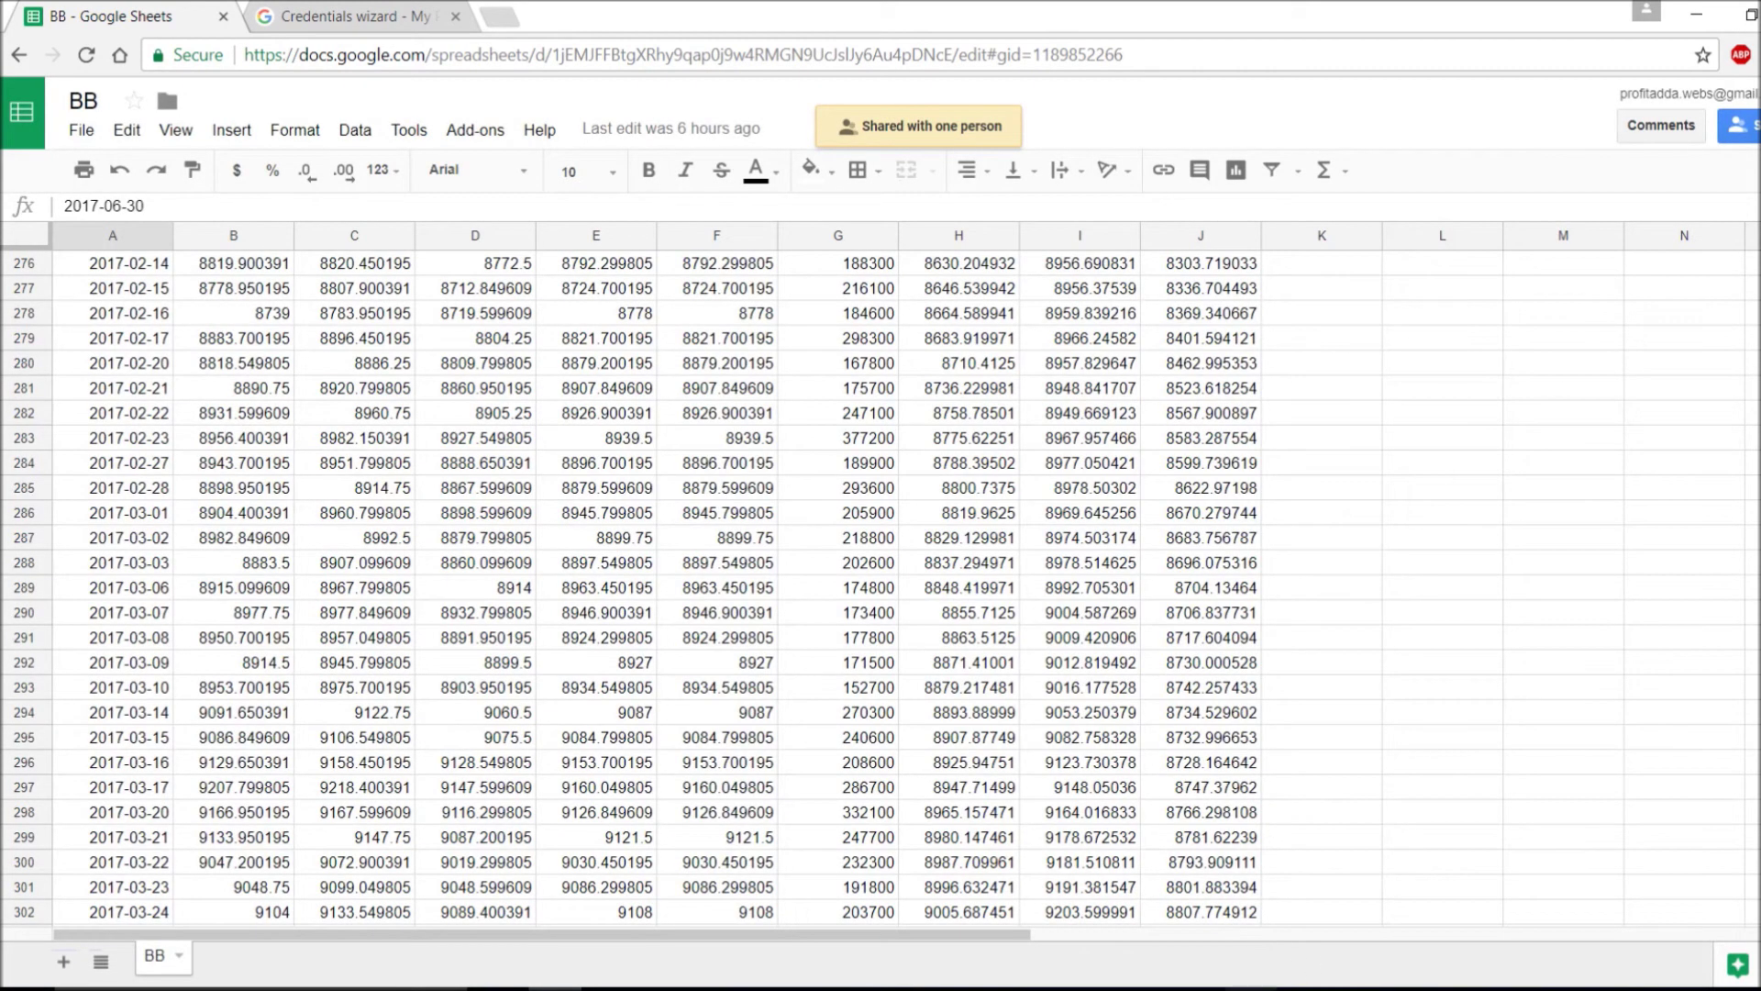
- Switch to sheet.py in IDLE, review the whole script, save it and run it
mouse_move(1252, 988)
click(1250, 912)
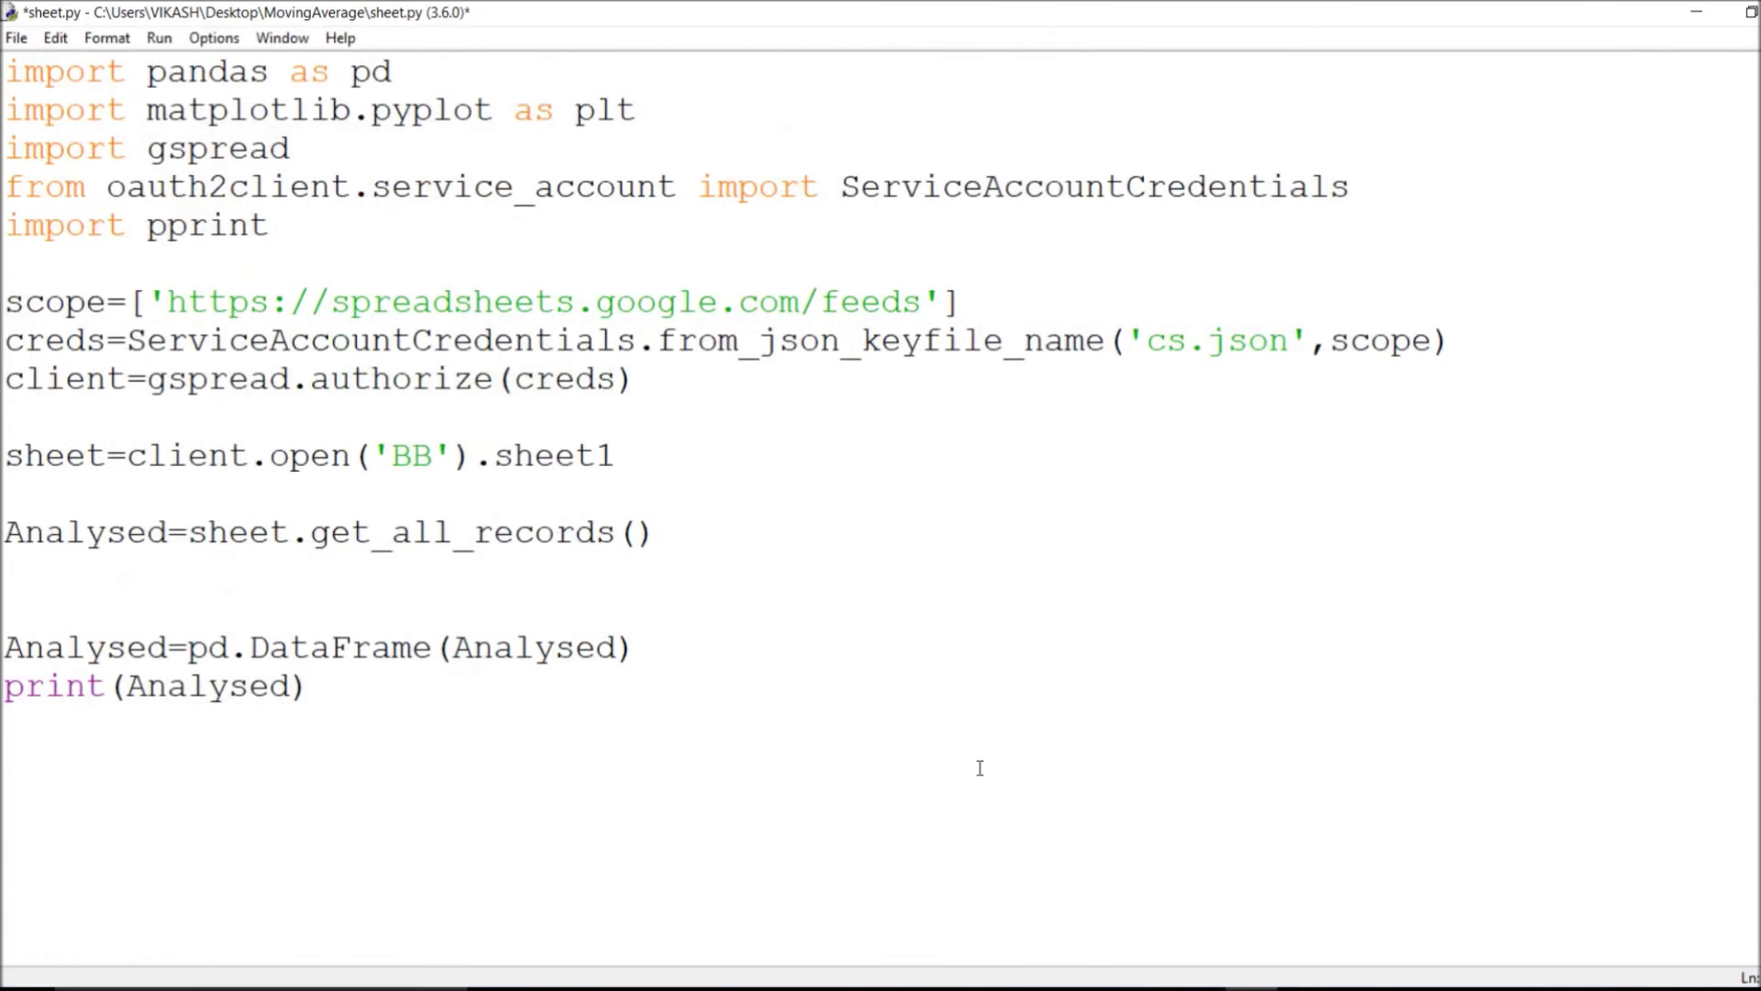
drag(487, 806, 5, 72)
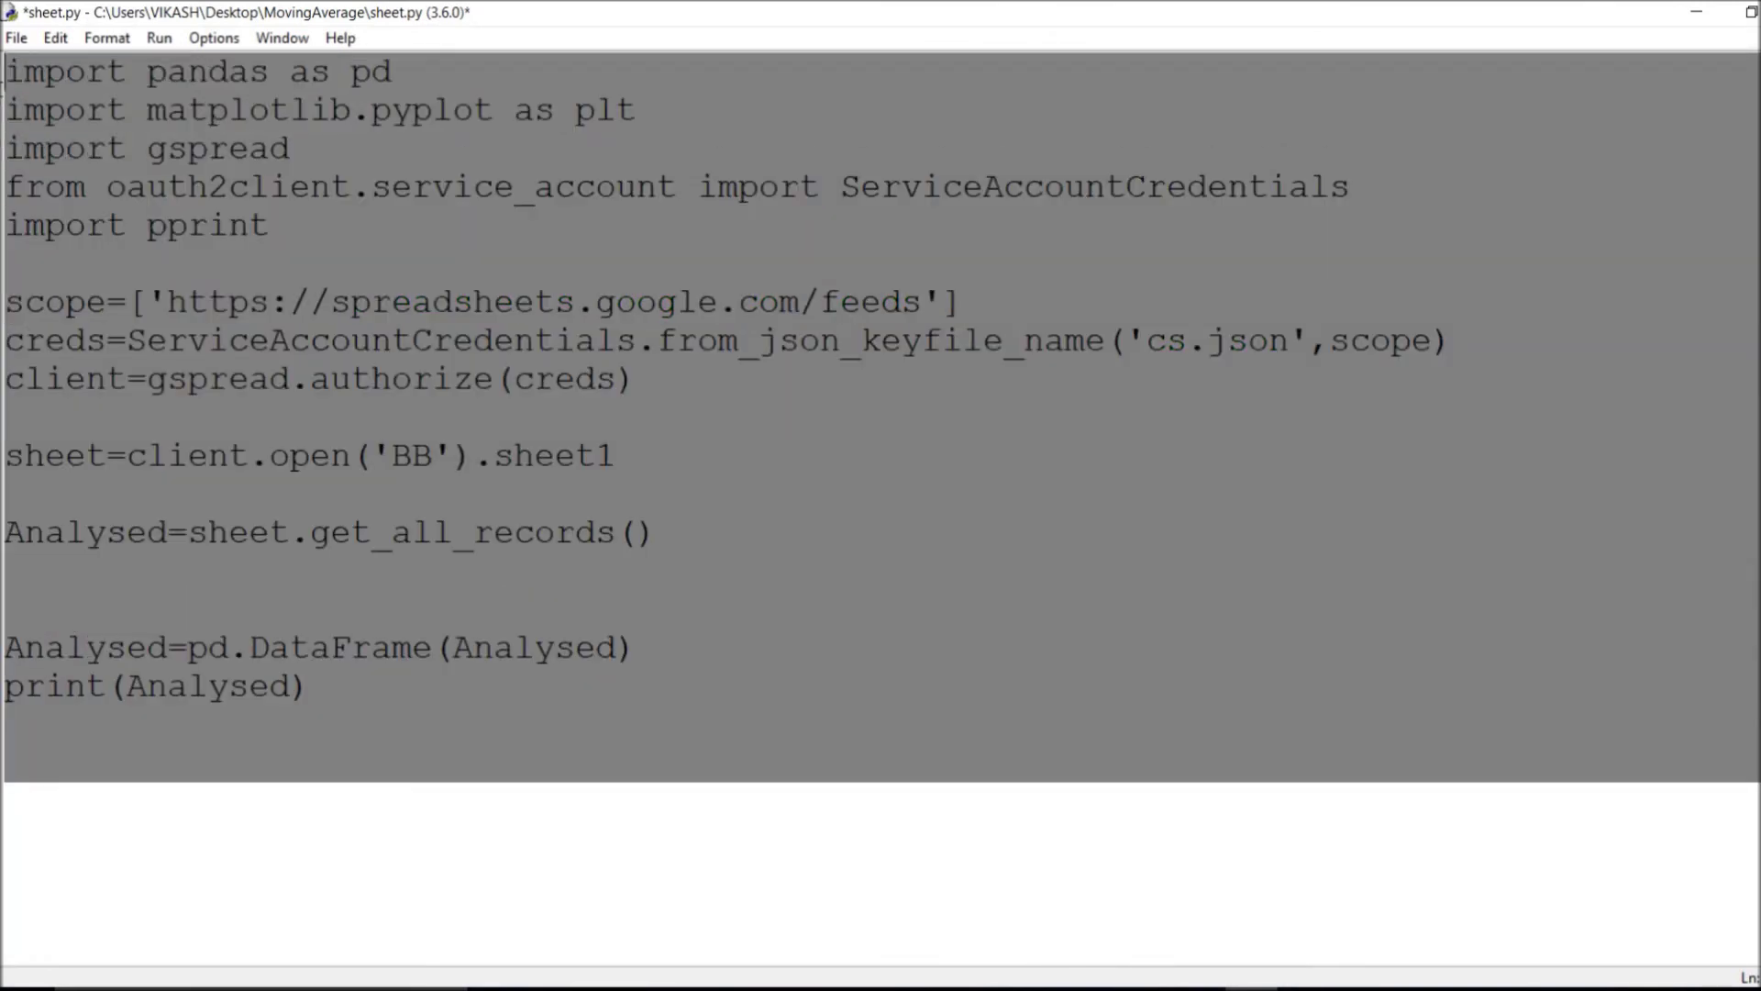
click(1283, 551)
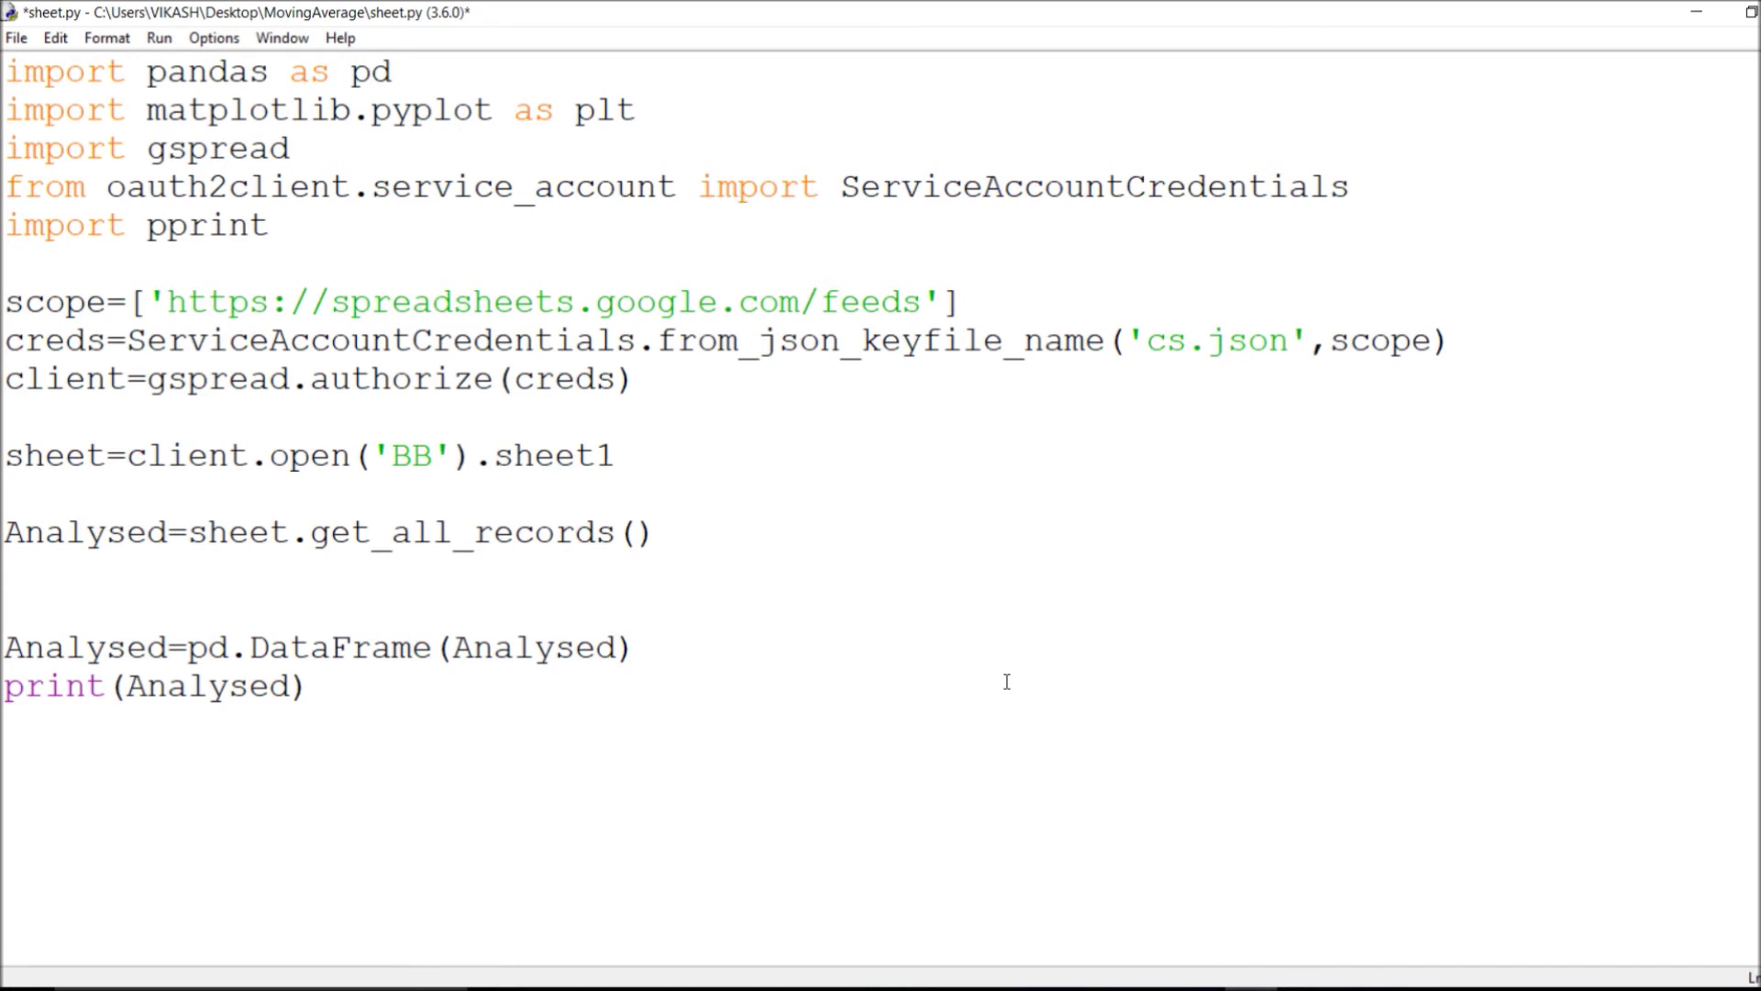
key(ctrl+s)
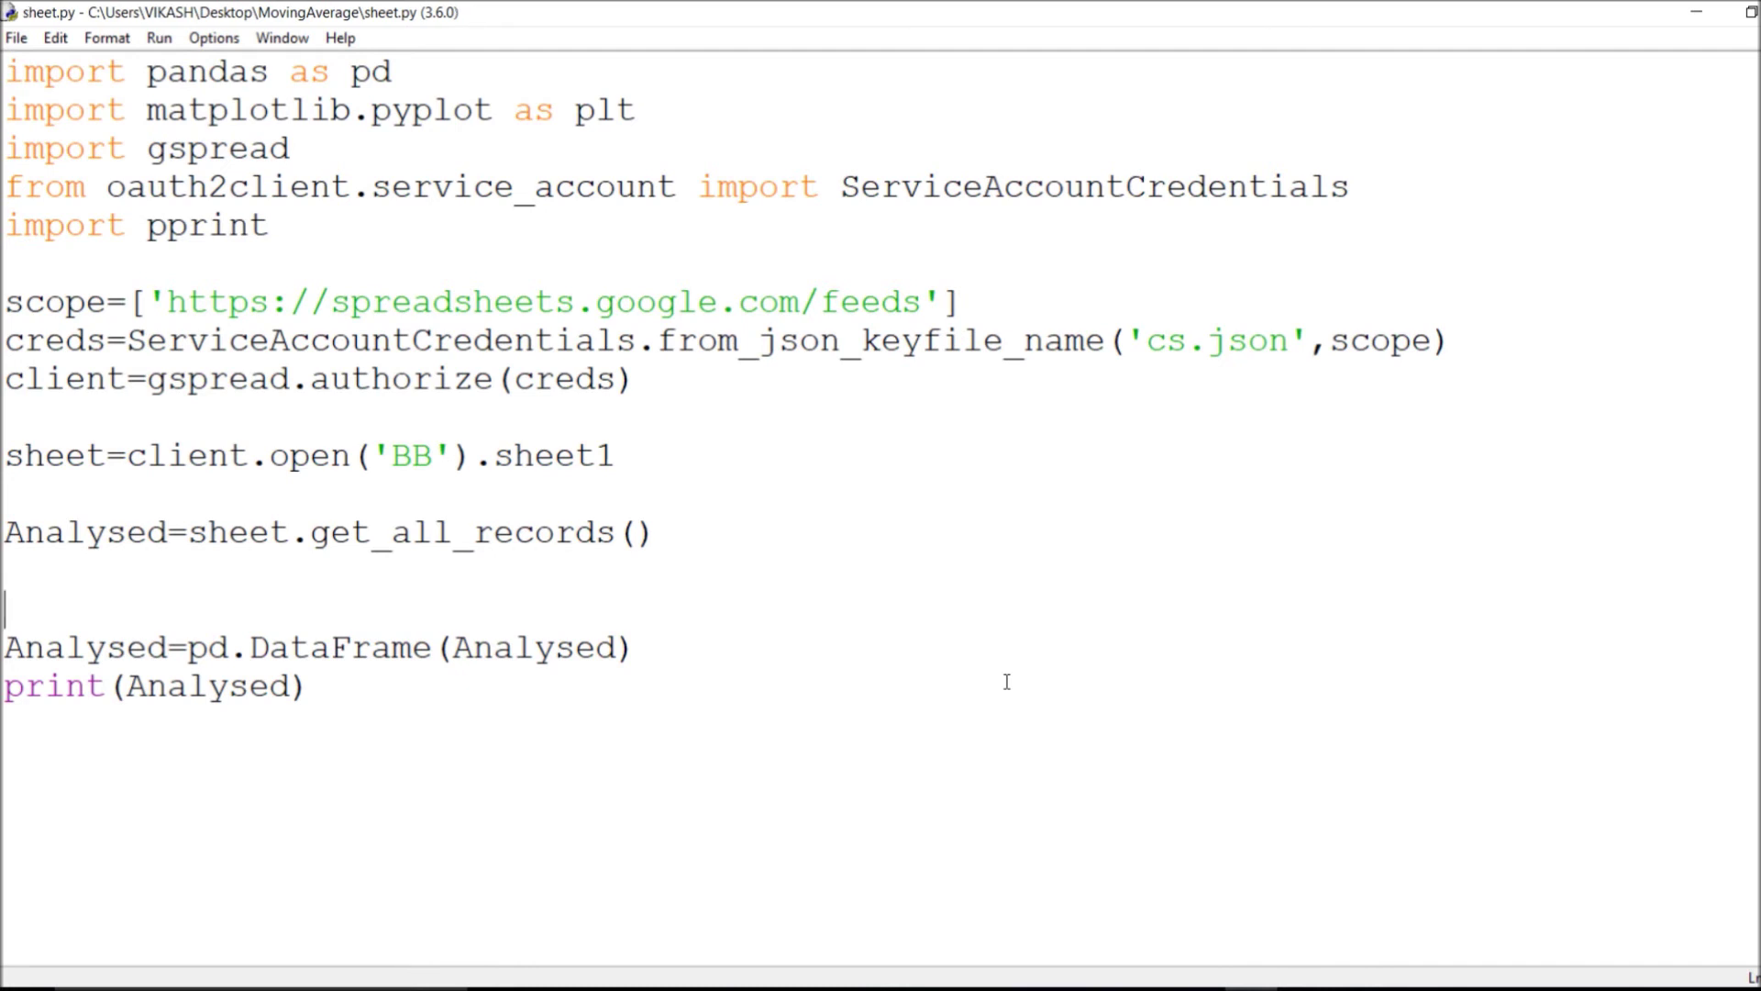
key(F5)
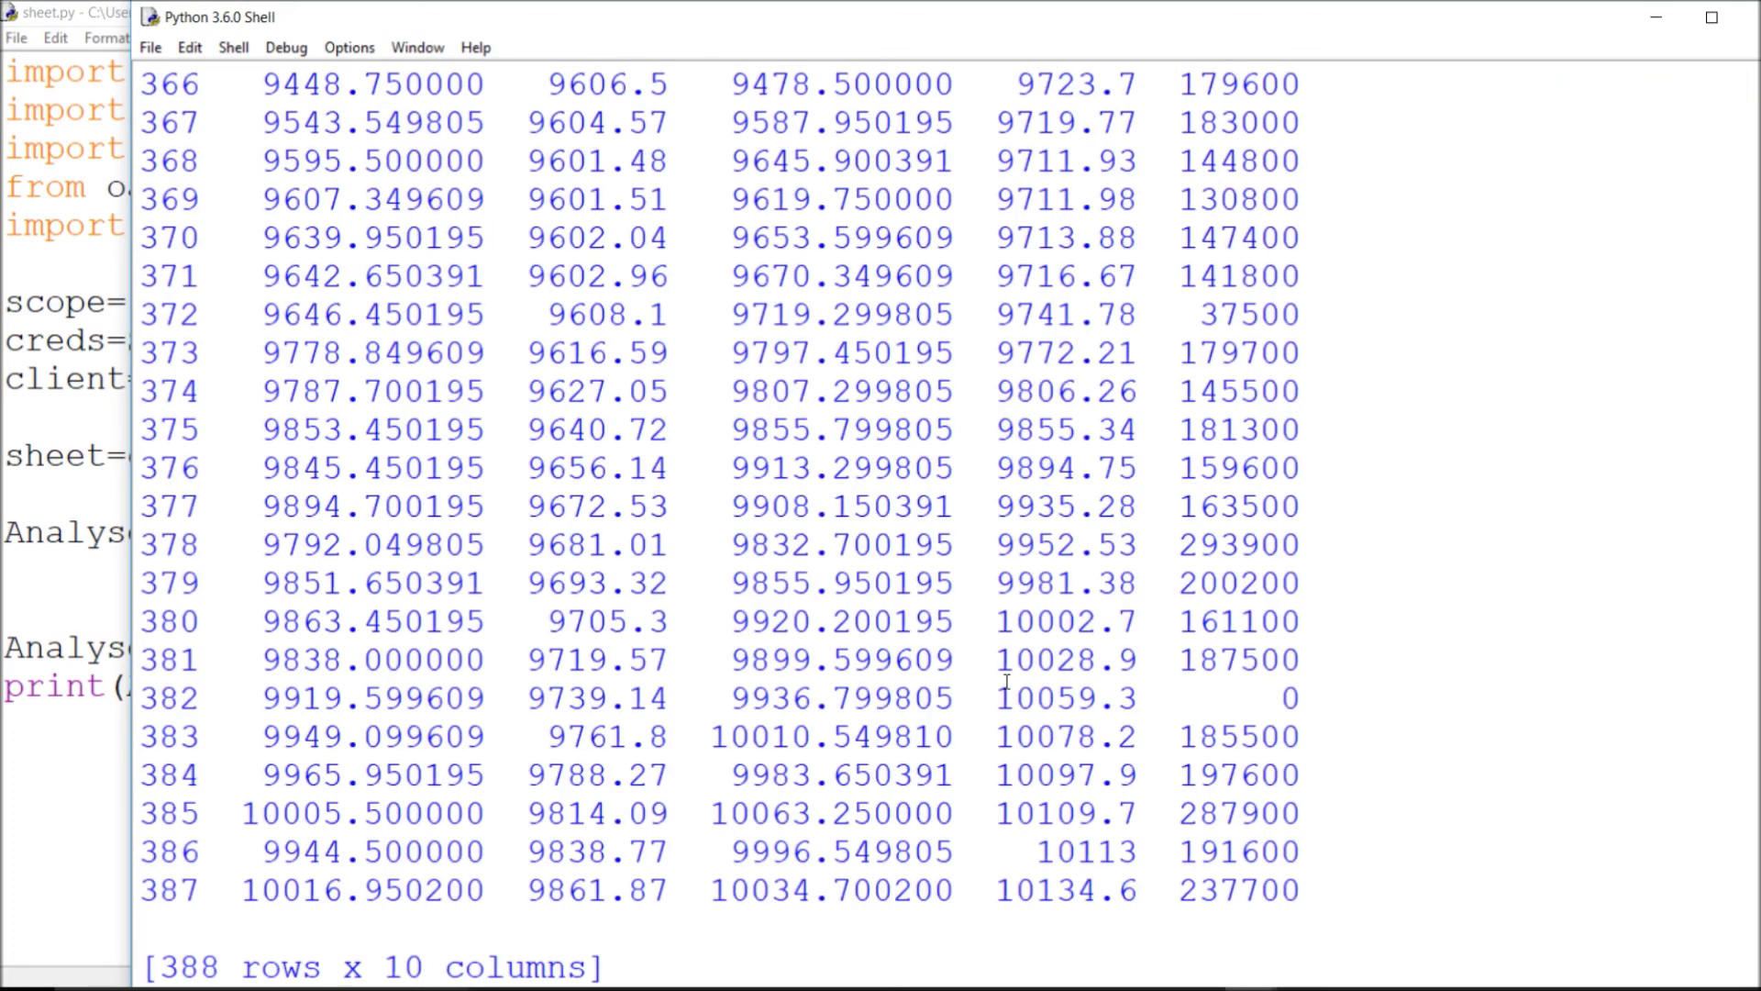
- Examine the printed DataFrame in the maximised Python Shell, and compare the spreadsheet's title with the name in client.open
click(1715, 18)
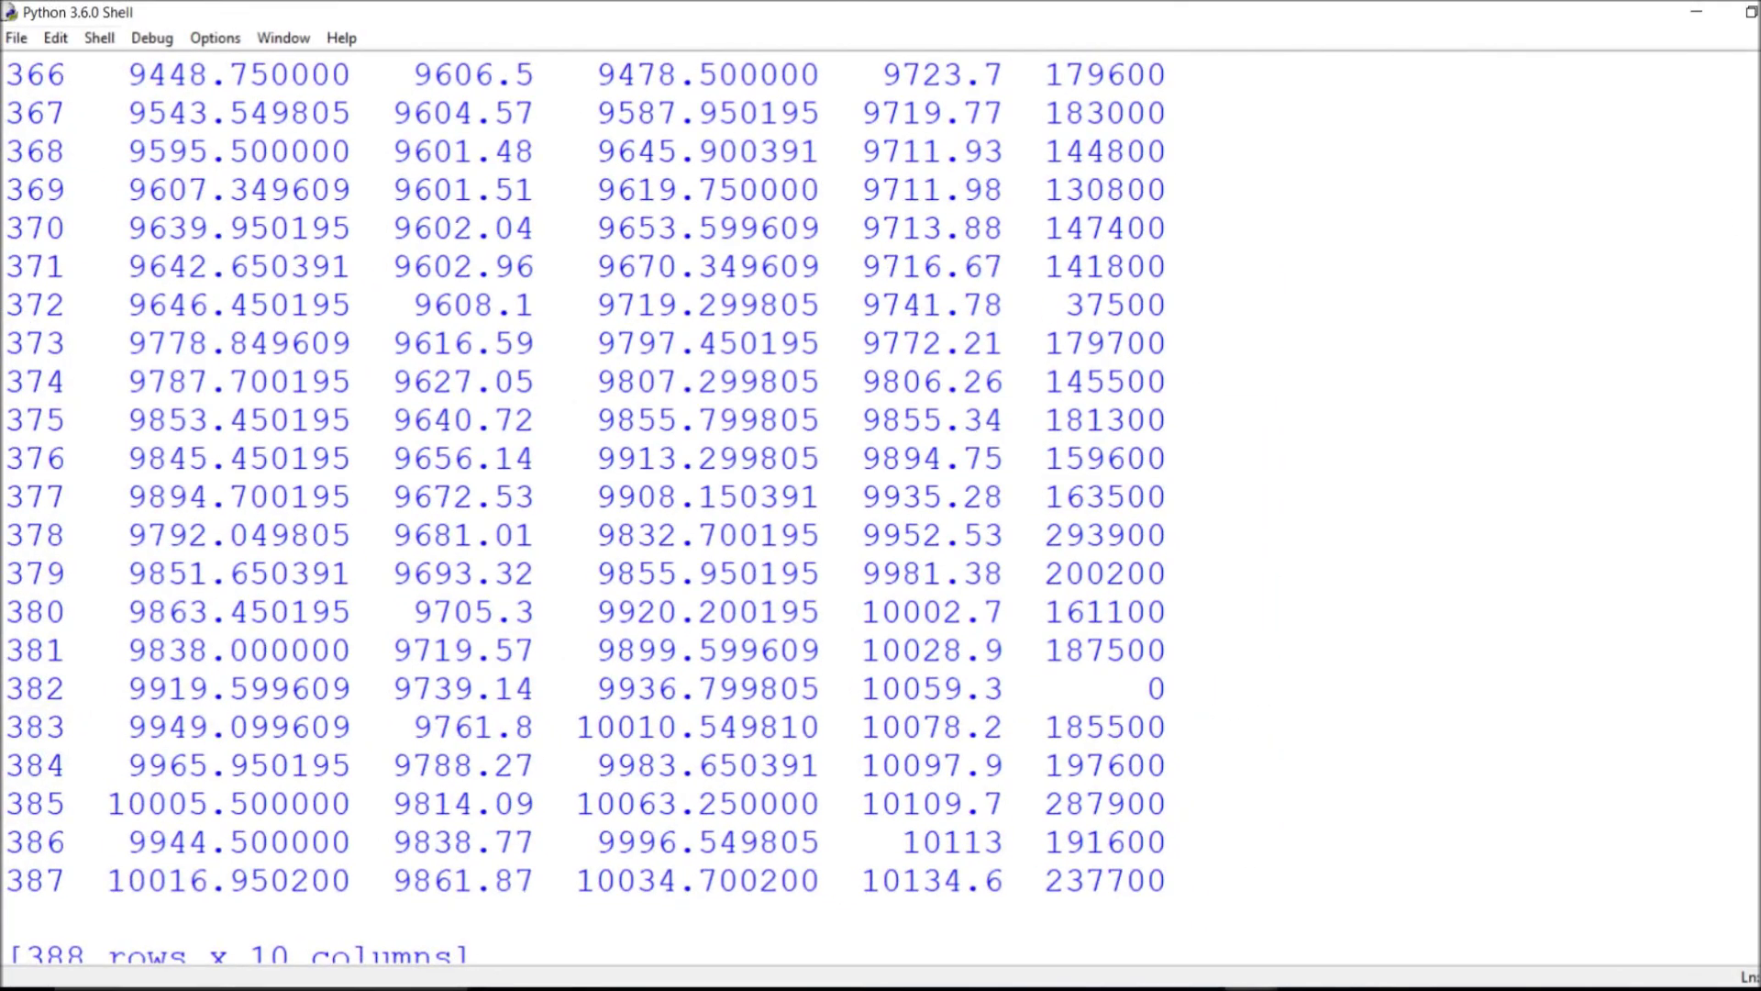
scroll(881, 496, up, 20)
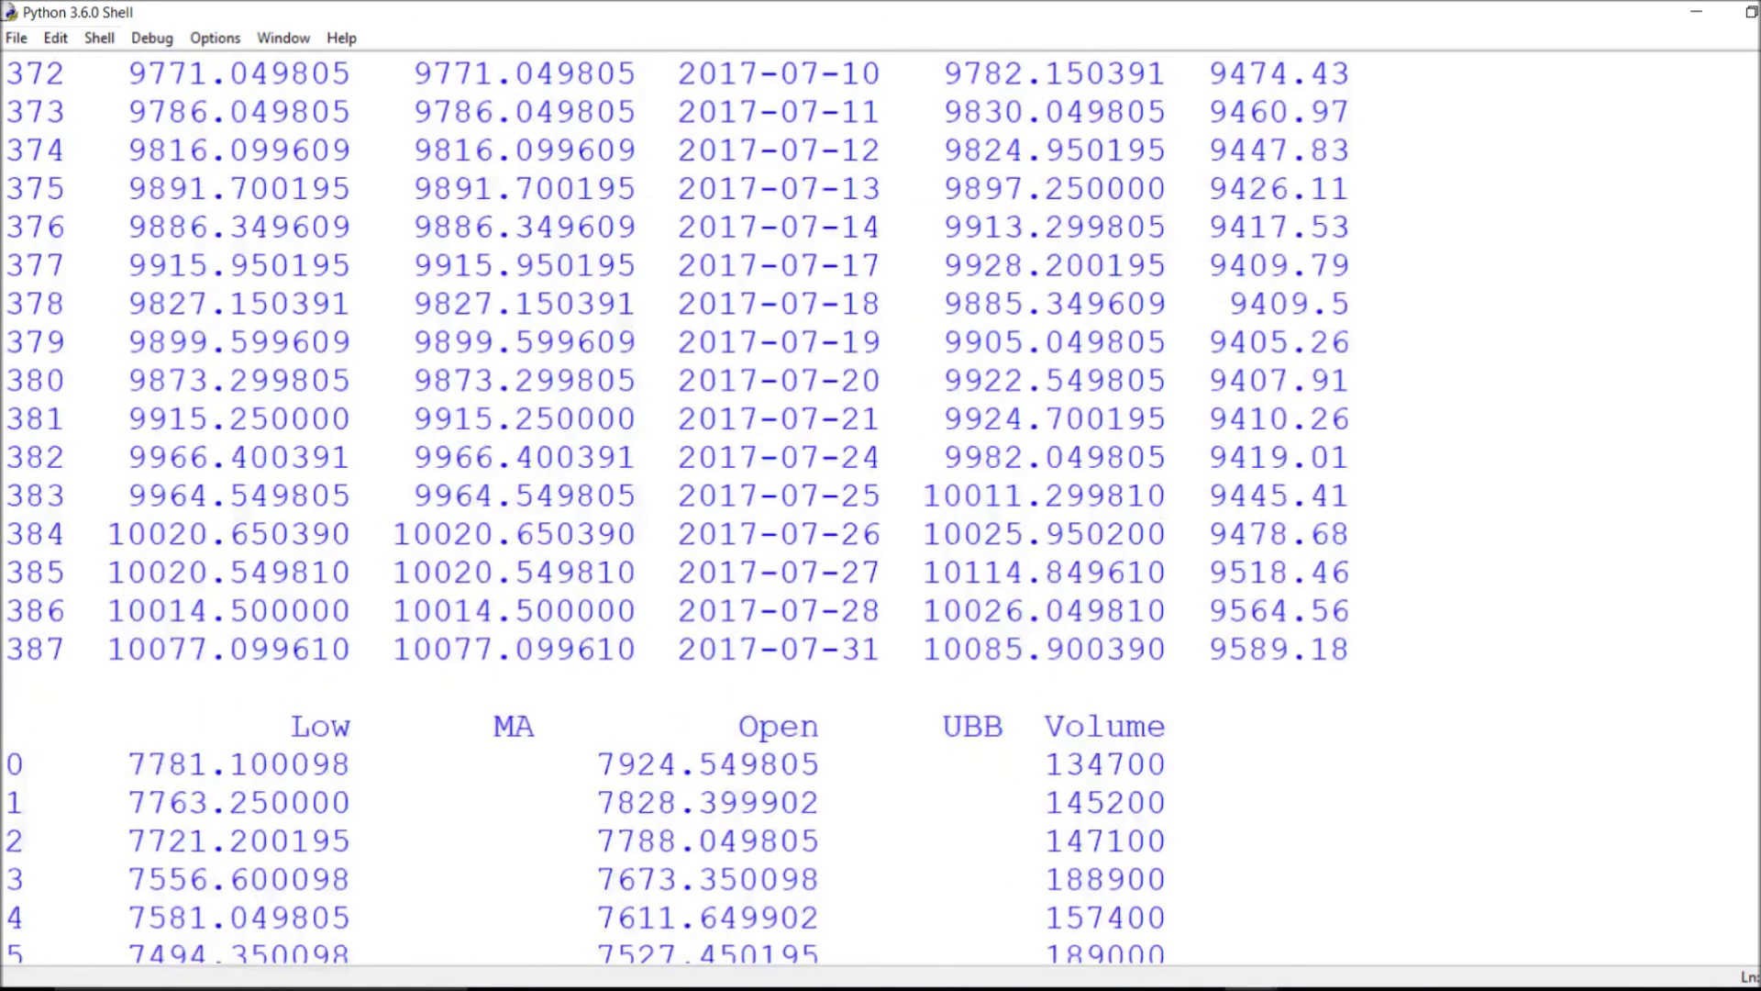
scroll(880, 495, down, 1)
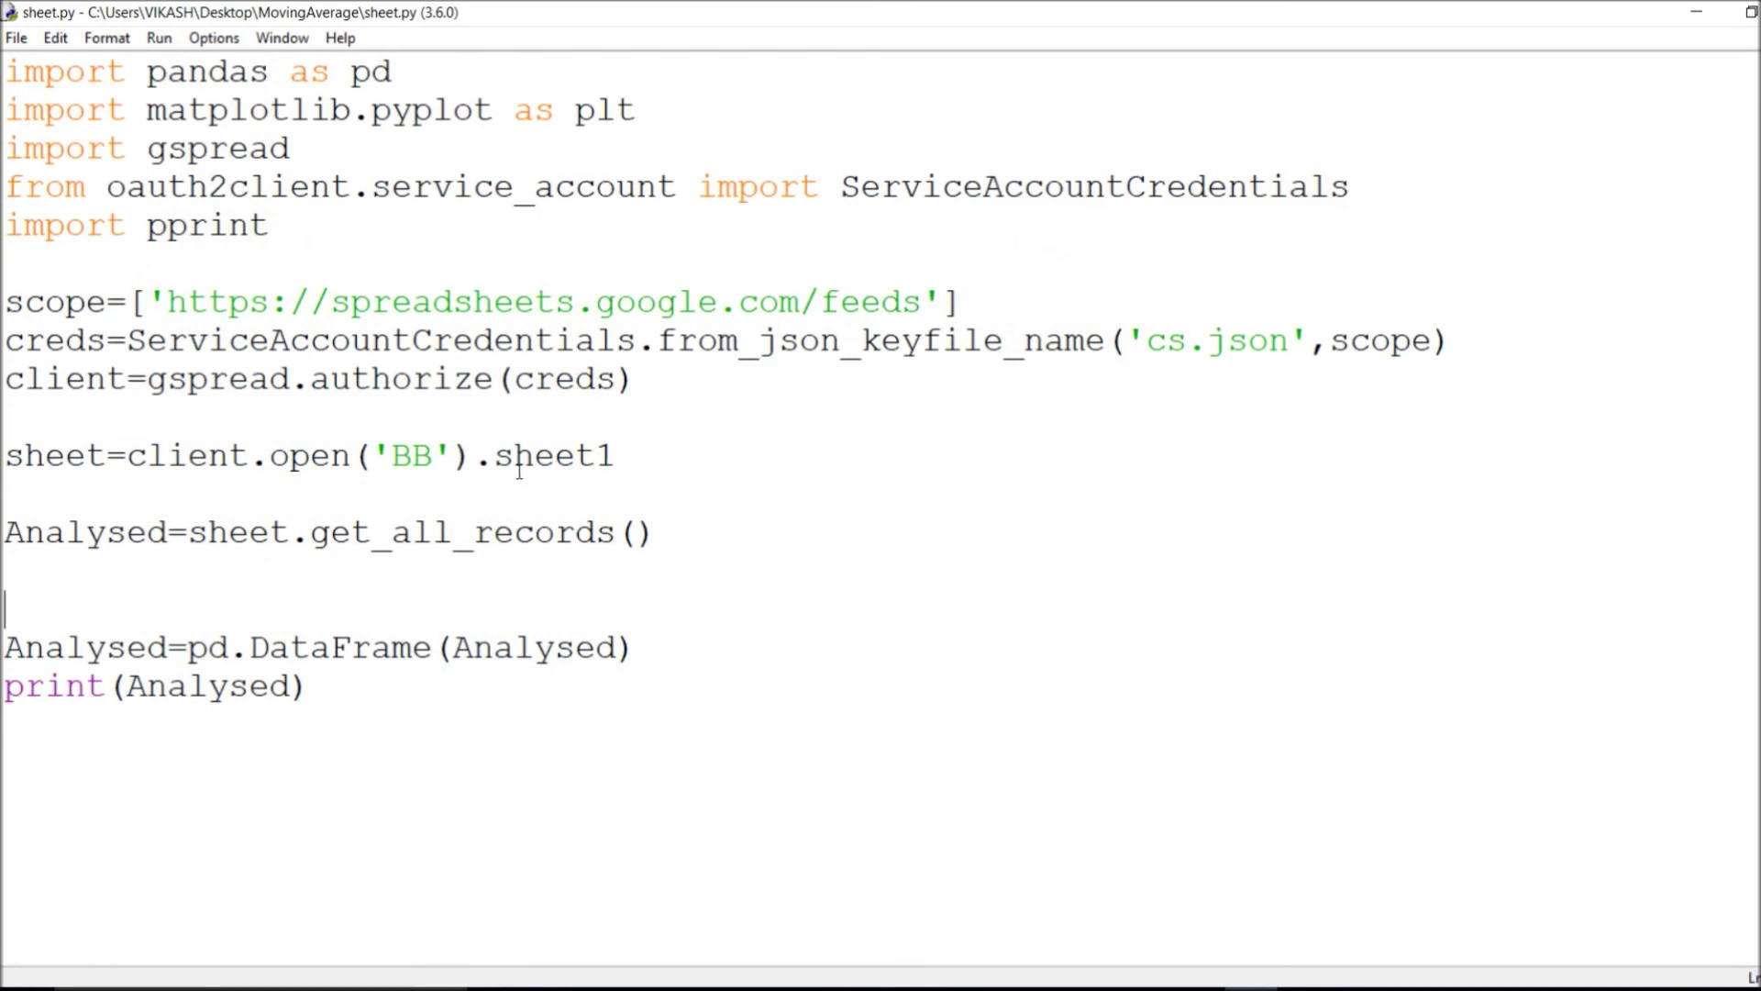
click(554, 979)
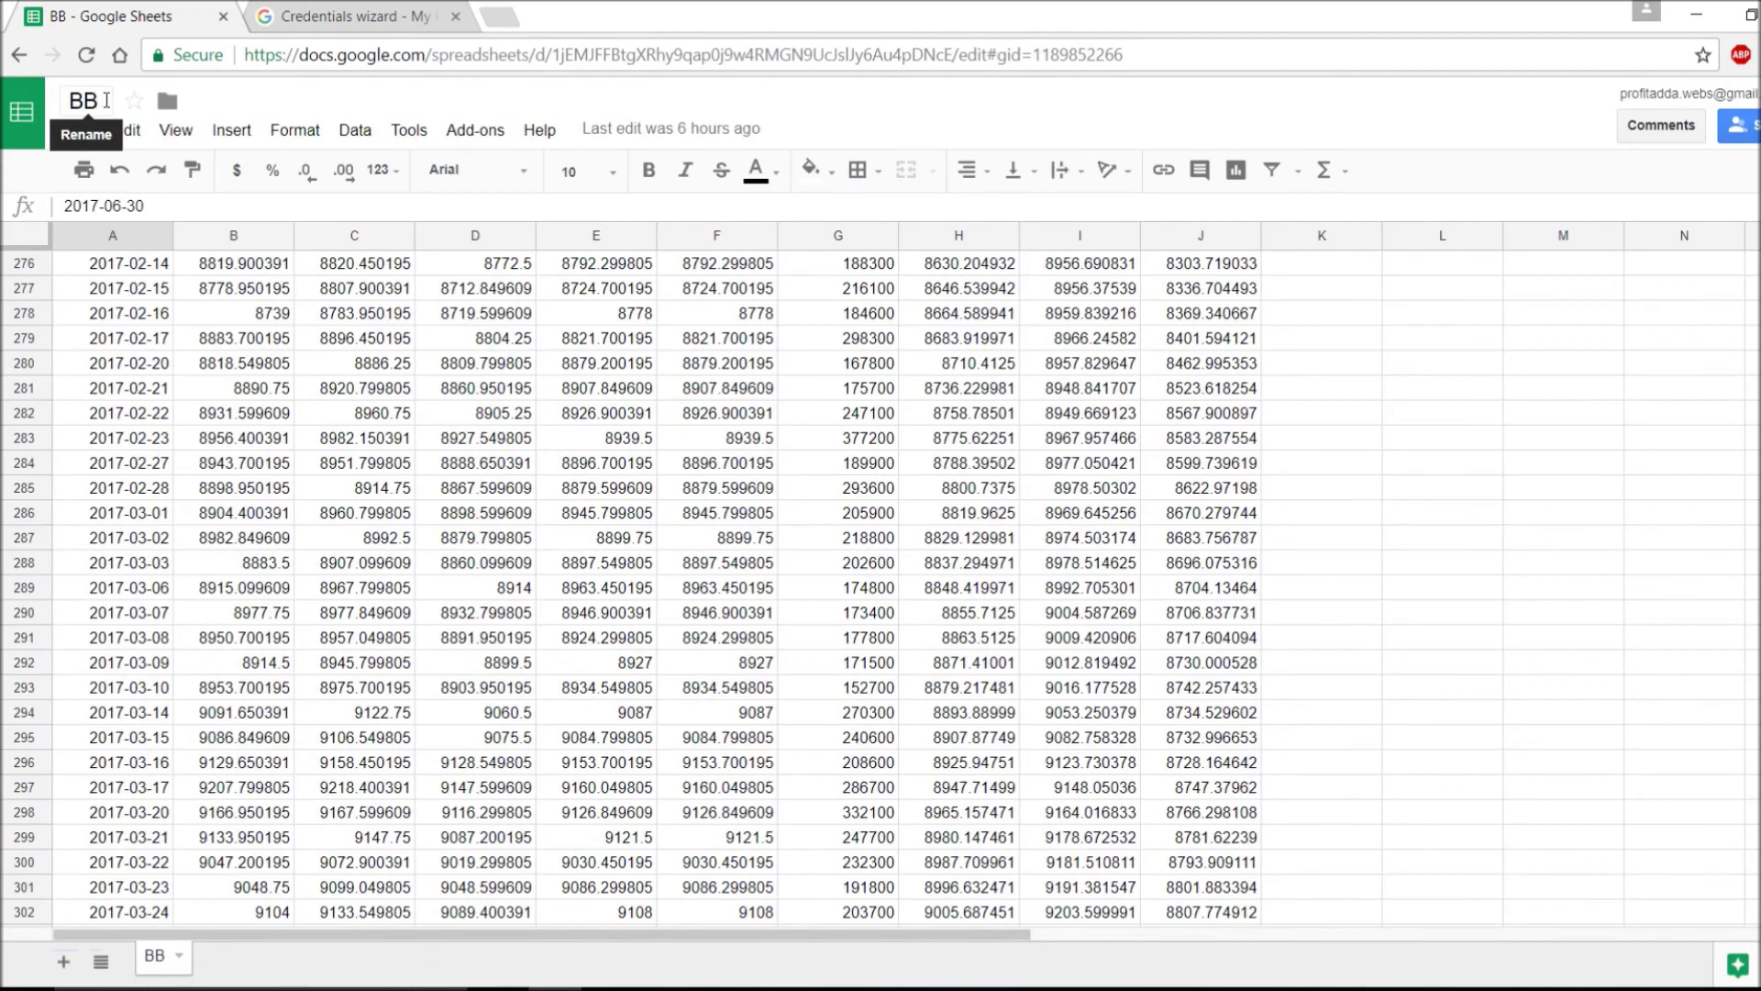
click(1678, 7)
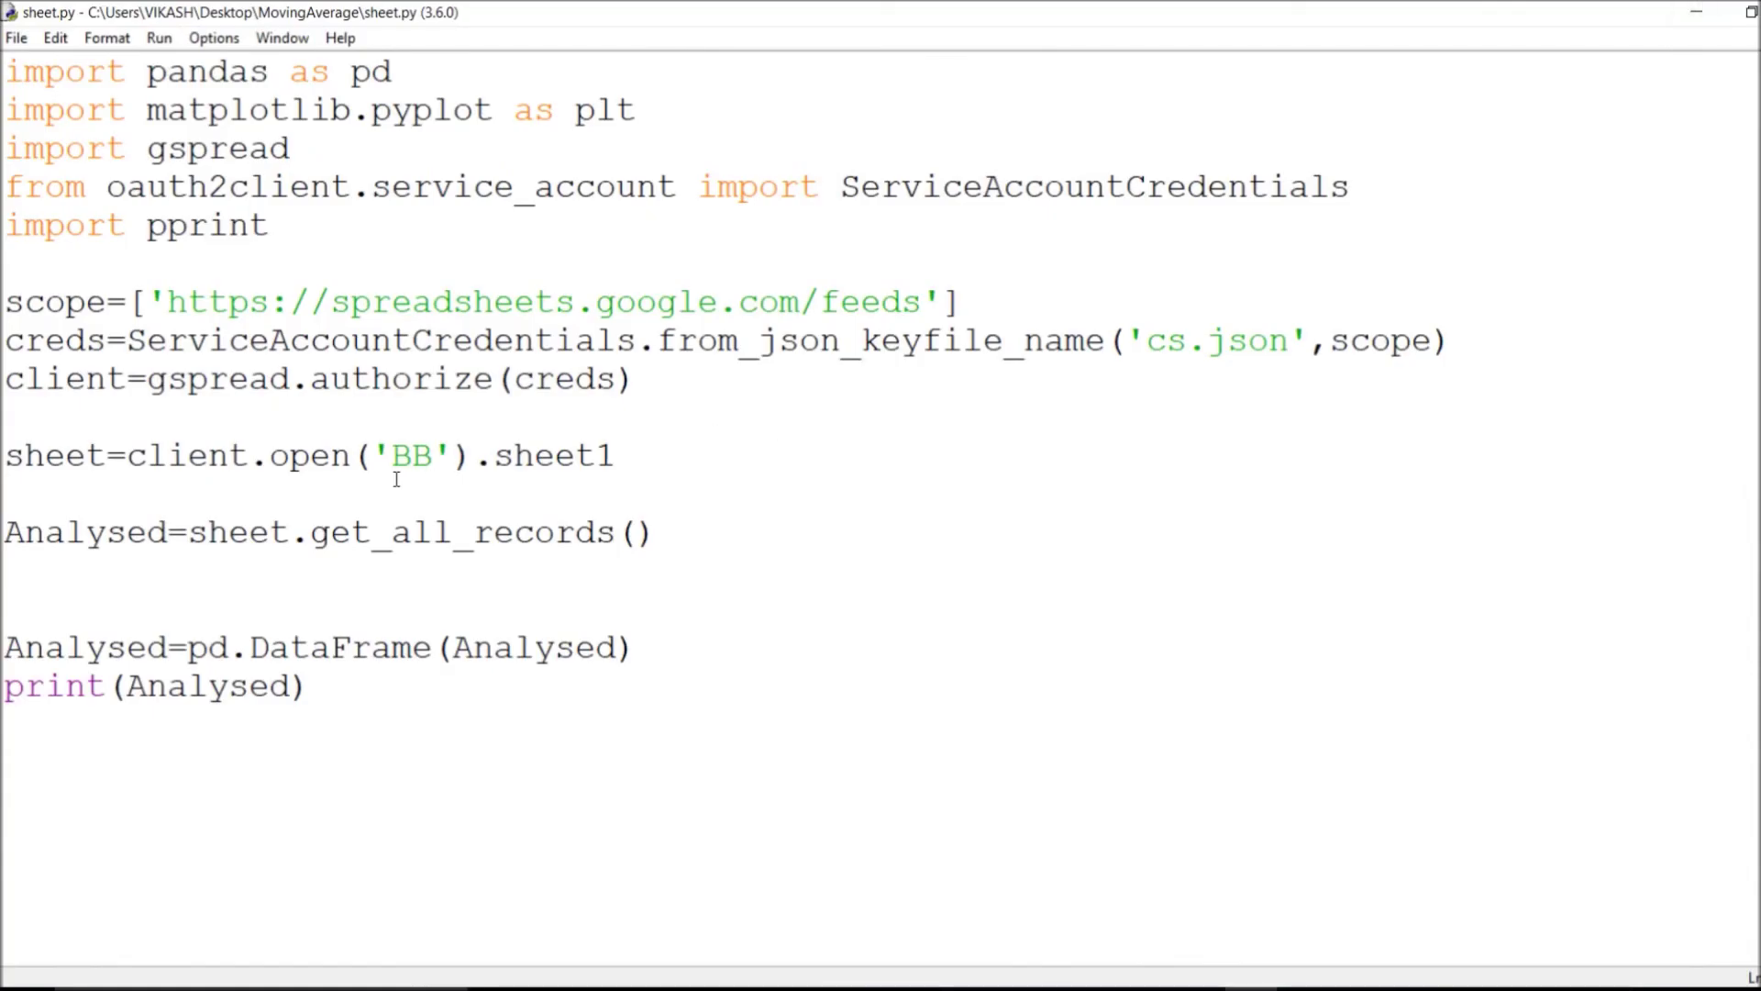